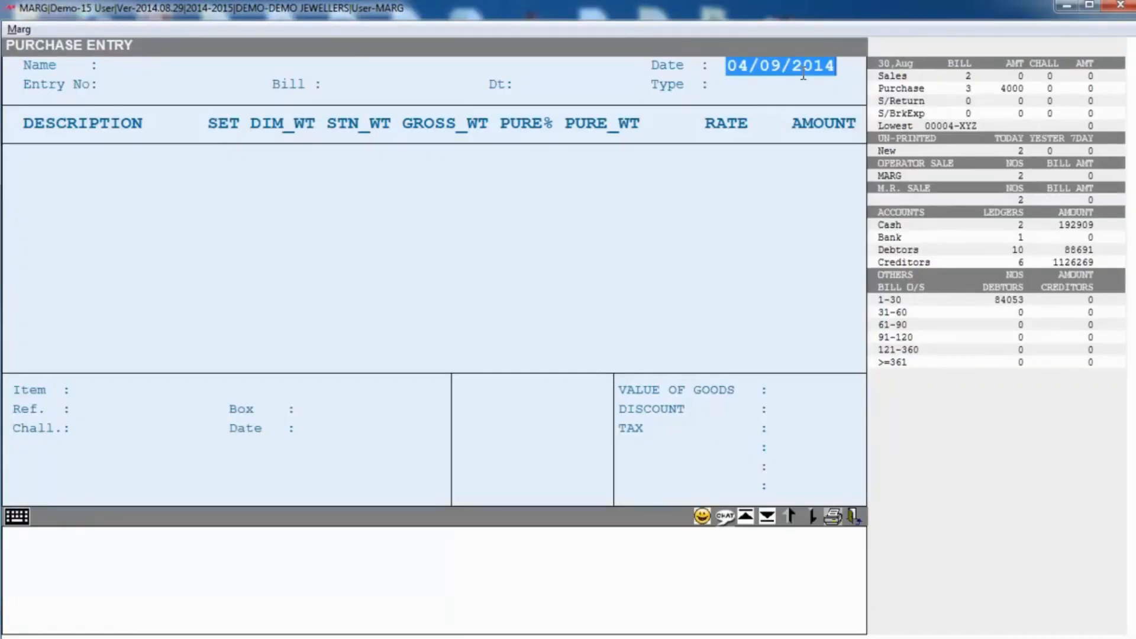
Step: Select the supplier party from the ledger list and enter bill number 234235
key(Return)
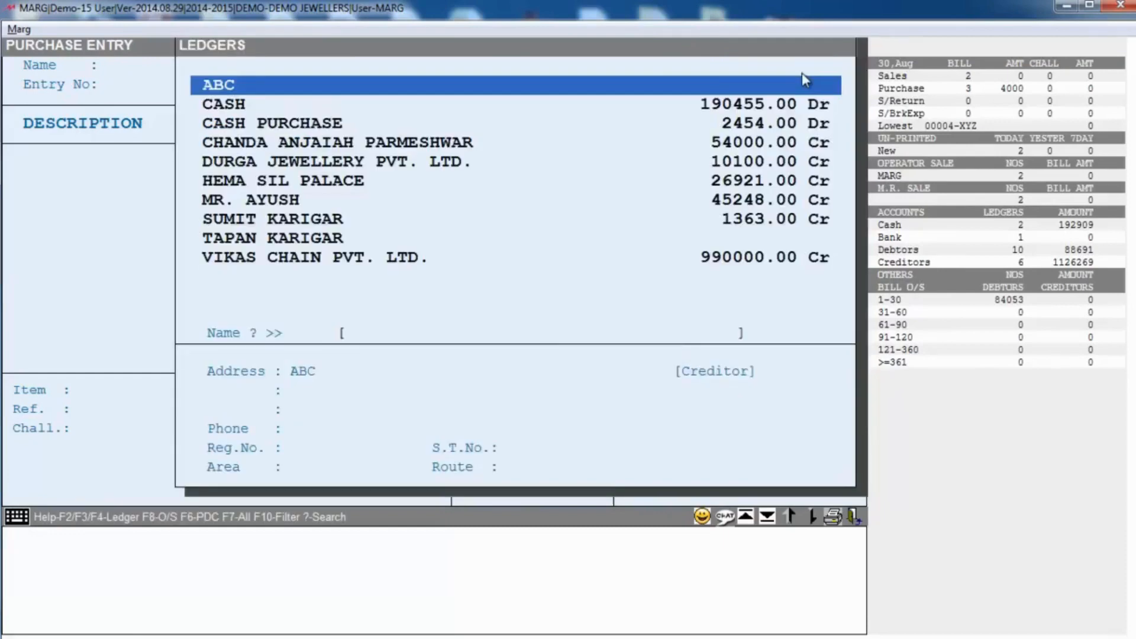
key(Down)
key(Down)
key(Down)
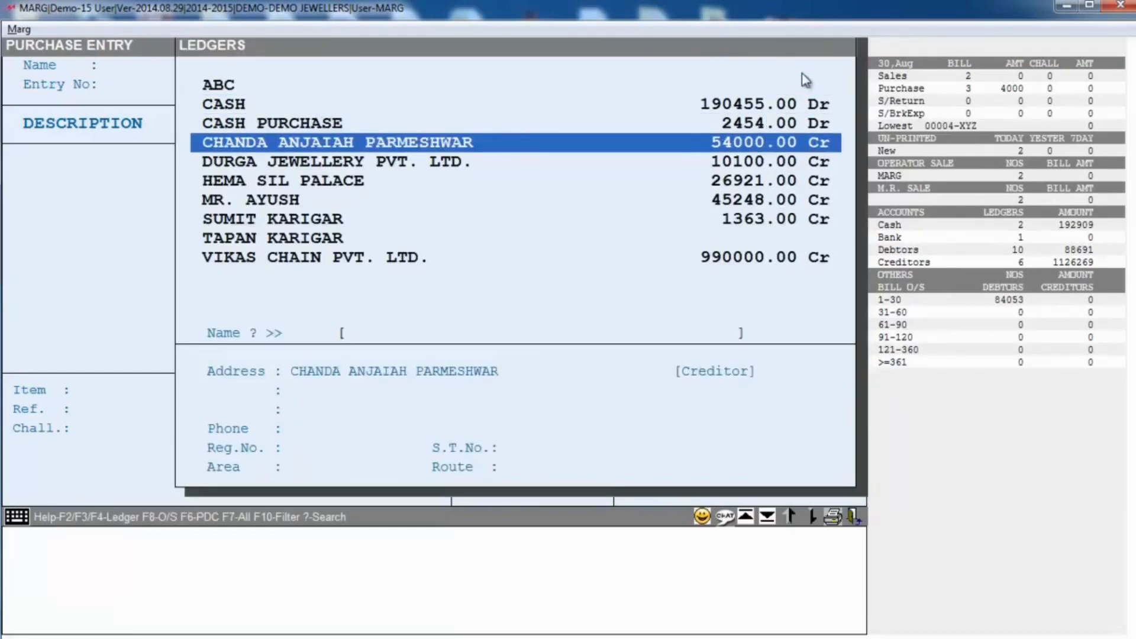
key(Return)
text(234235)
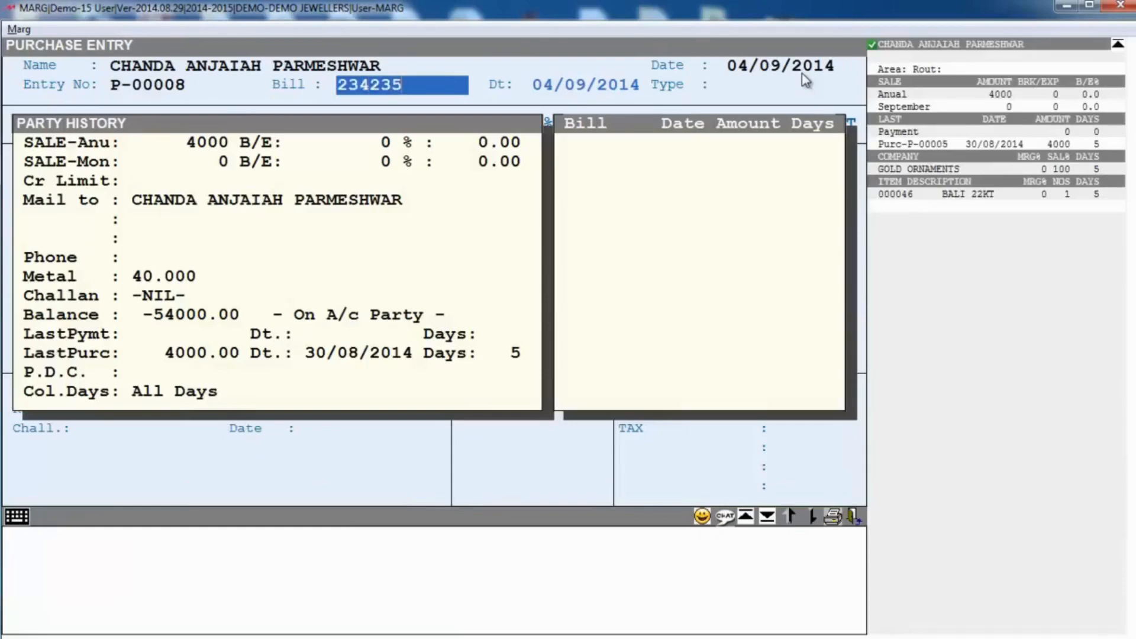
key(Return)
key(Return)
key(Return)
key(Return)
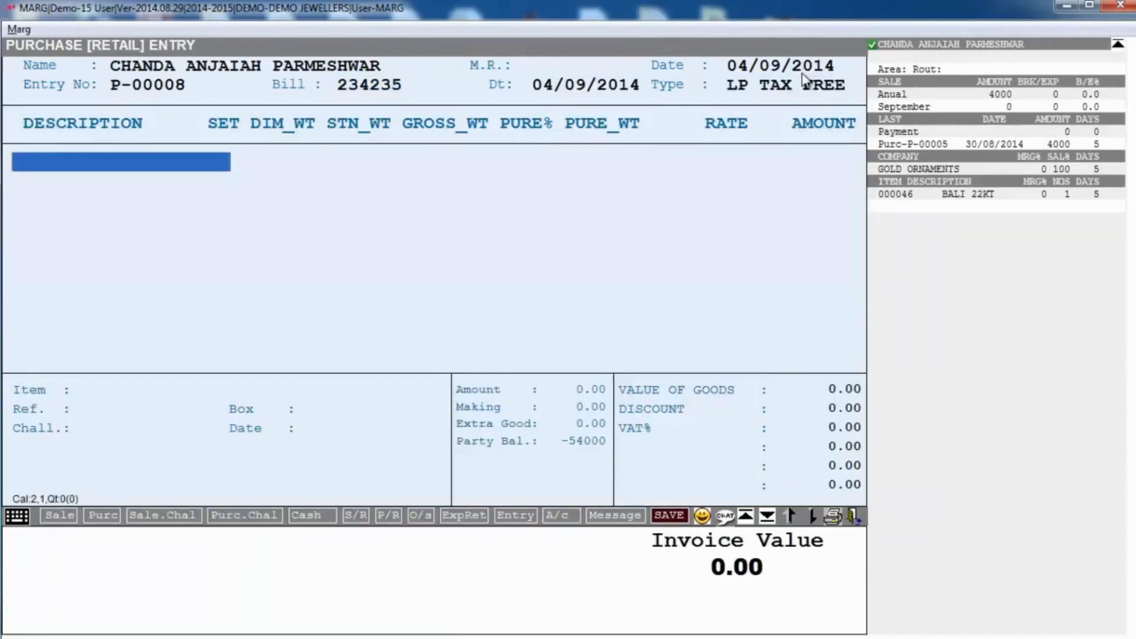
Step: Filter items by 'DI', choose DI BRACLET and accept reference DI000003 to open its details
key(Down)
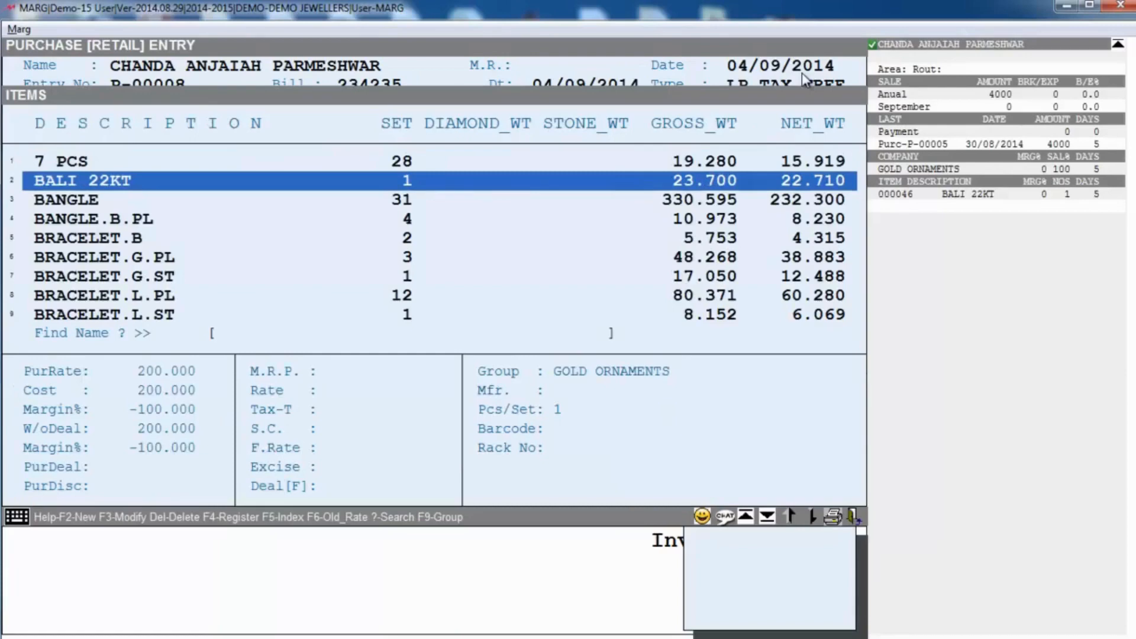
text(DI)
key(Down)
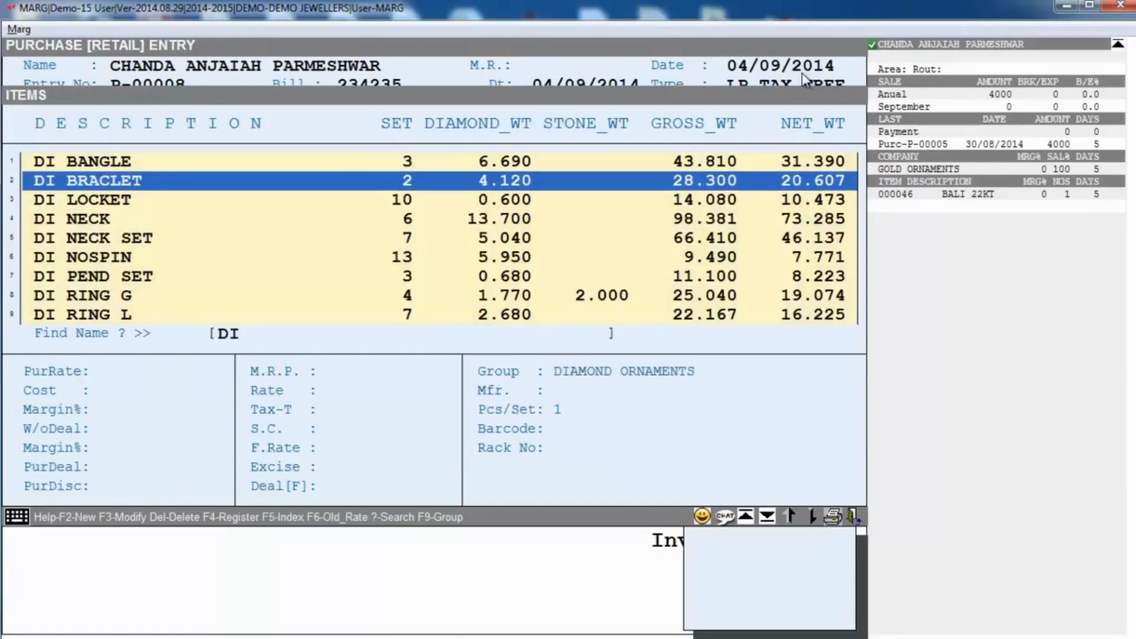
key(Return)
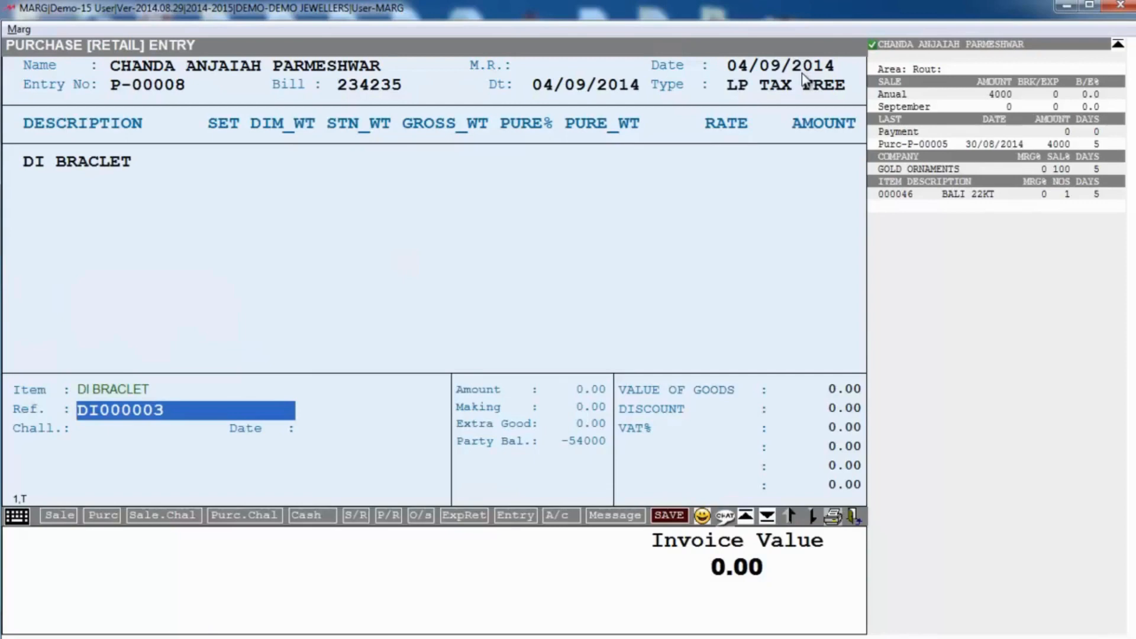
key(Return)
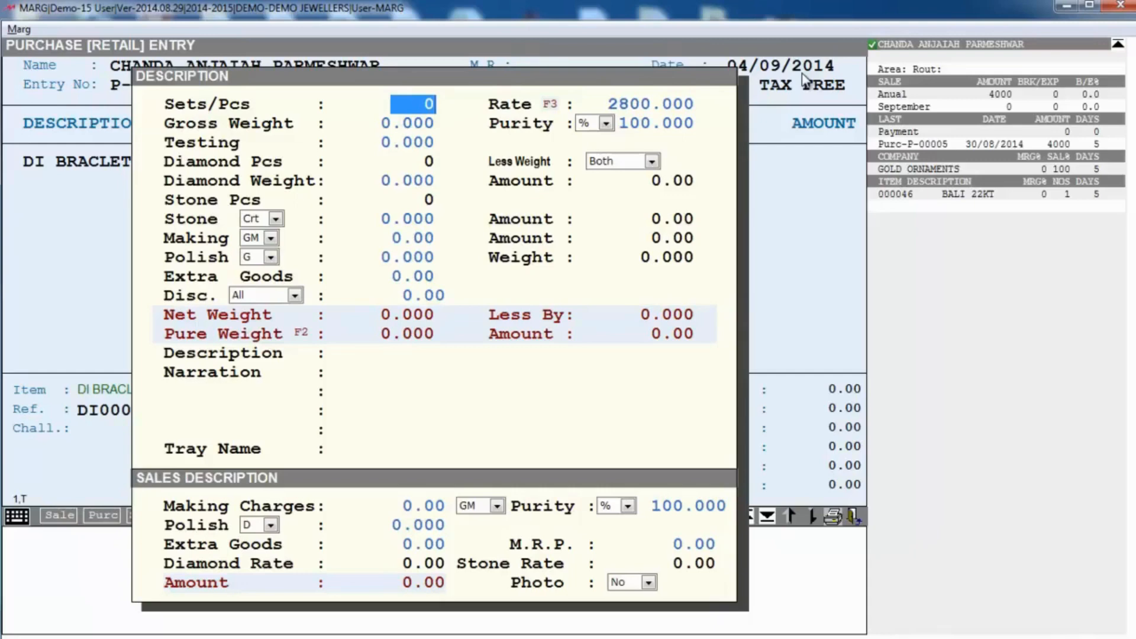
Step: Enter 1 set, keep the 2800.000 rate, and set gross weight to 30
text(1)
key(Return)
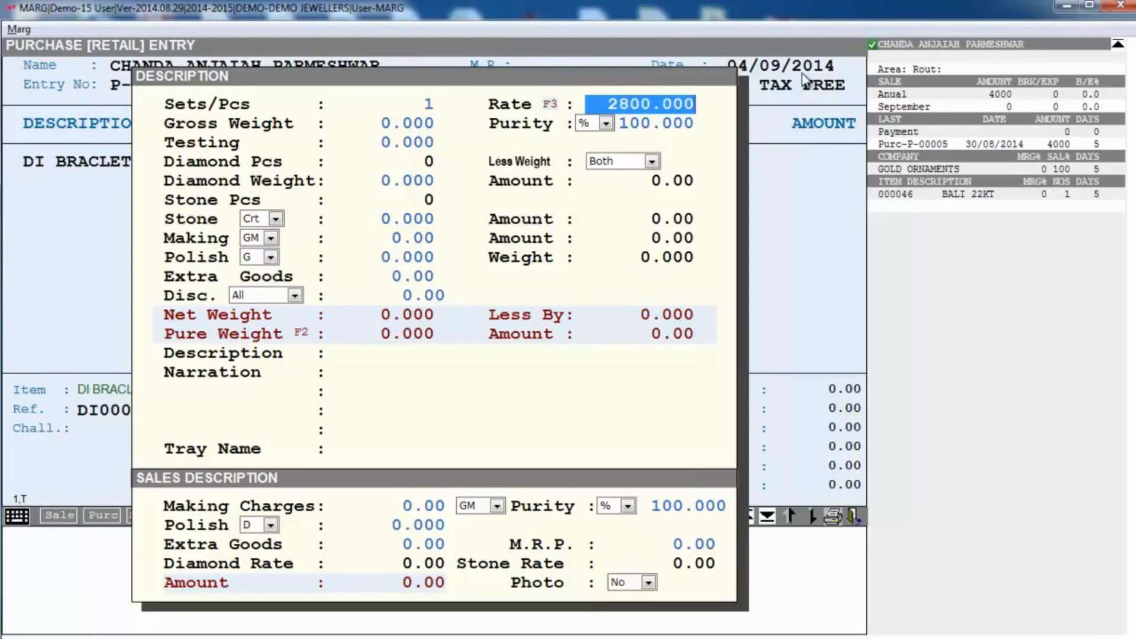
key(Return)
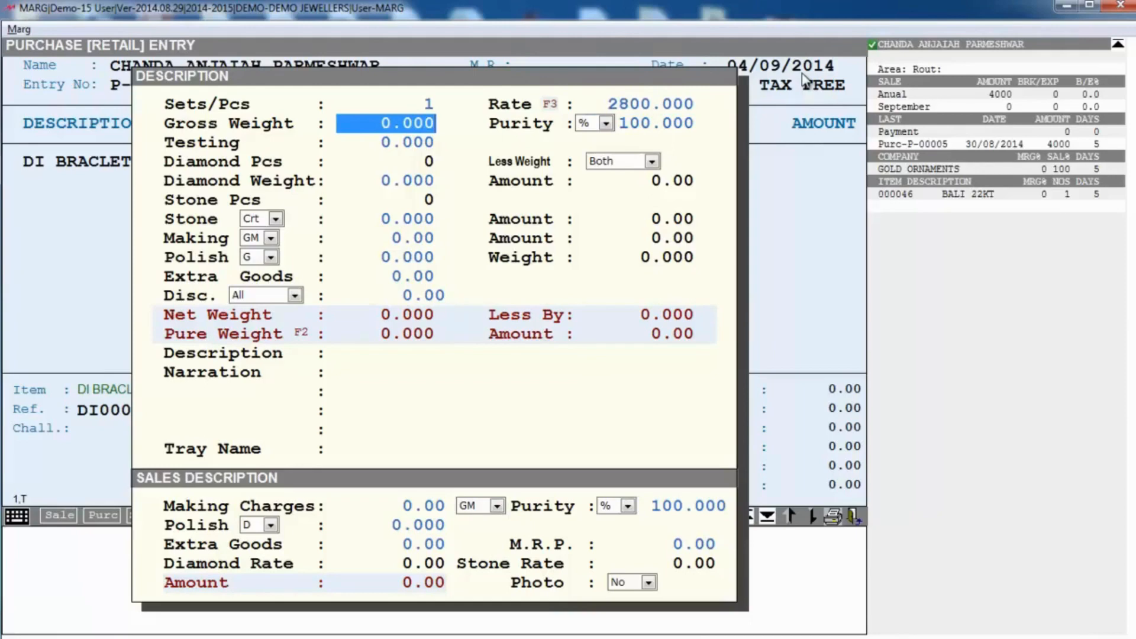
text(30 .)
key(Return)
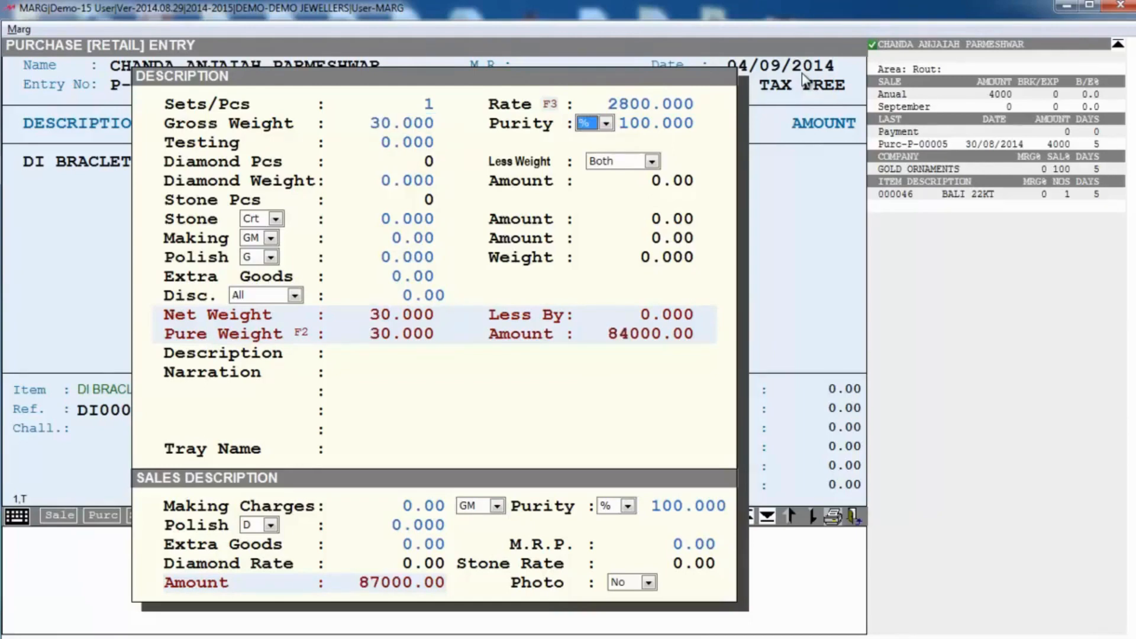
Step: Set purity to 18 carats (75.000%) and diamond weight to 1.2
key(alt+Down)
key(Down)
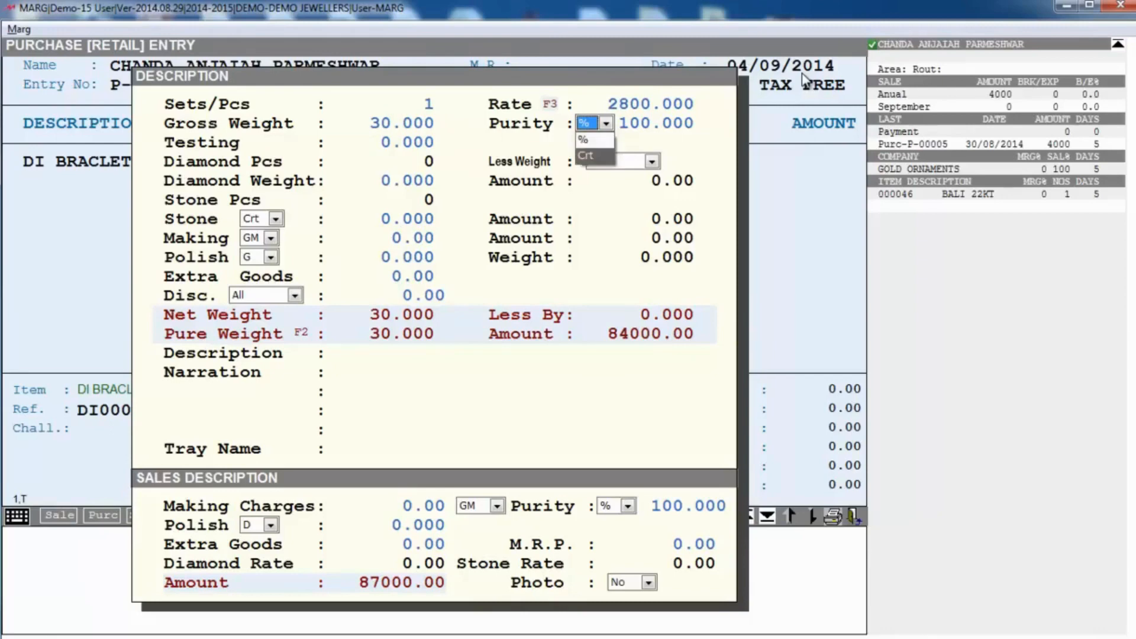
key(Return)
key(Return)
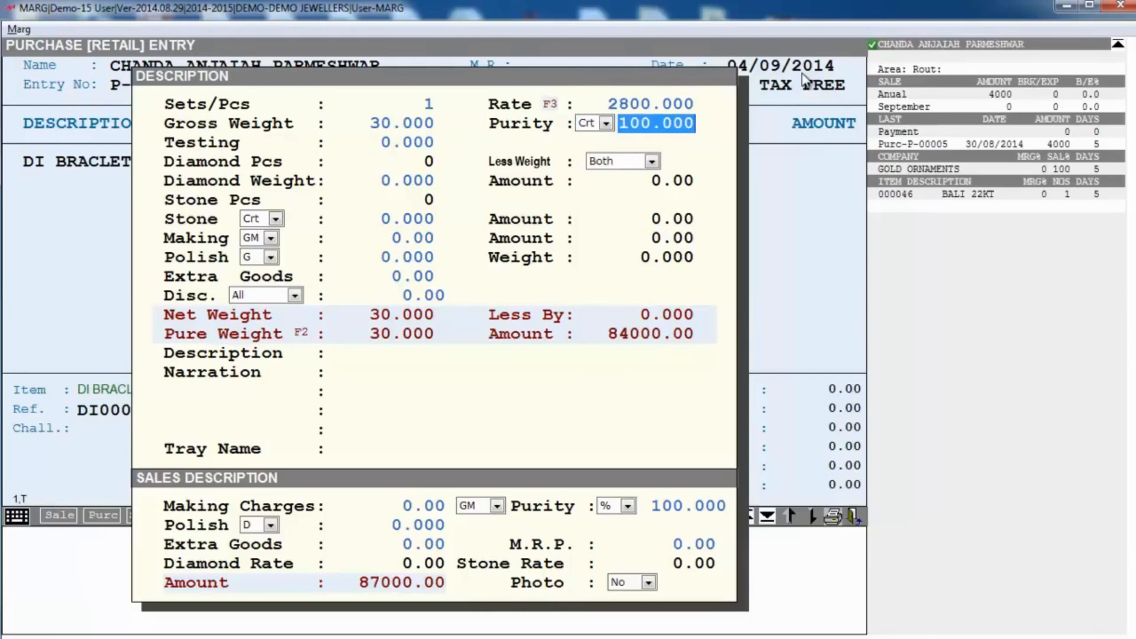
text(18 .)
key(Return)
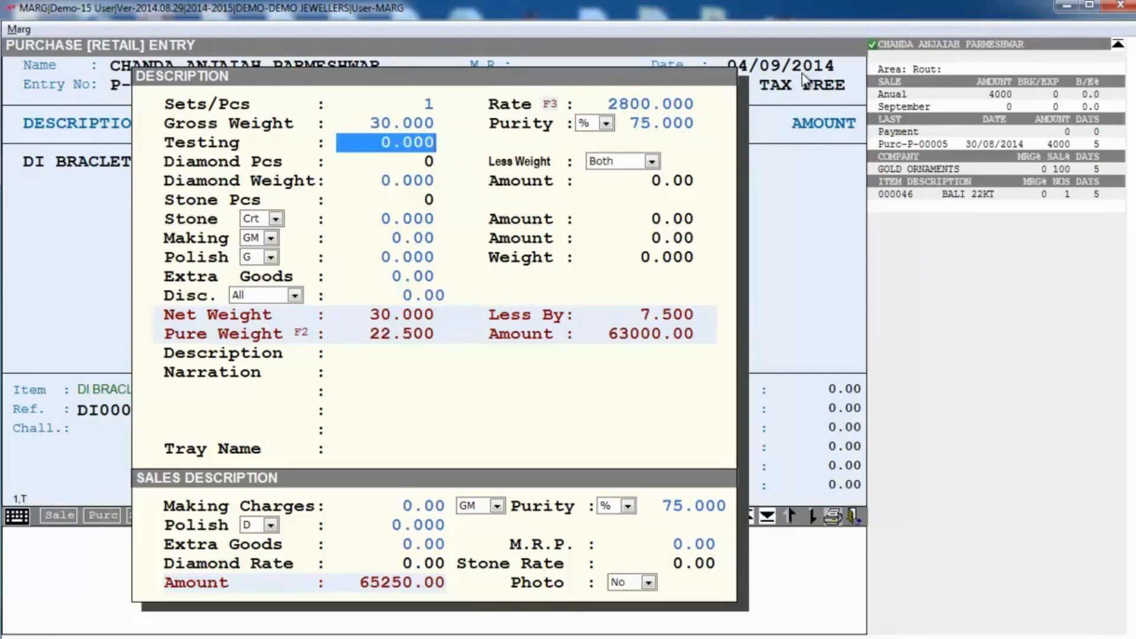
key(Return)
key(Return)
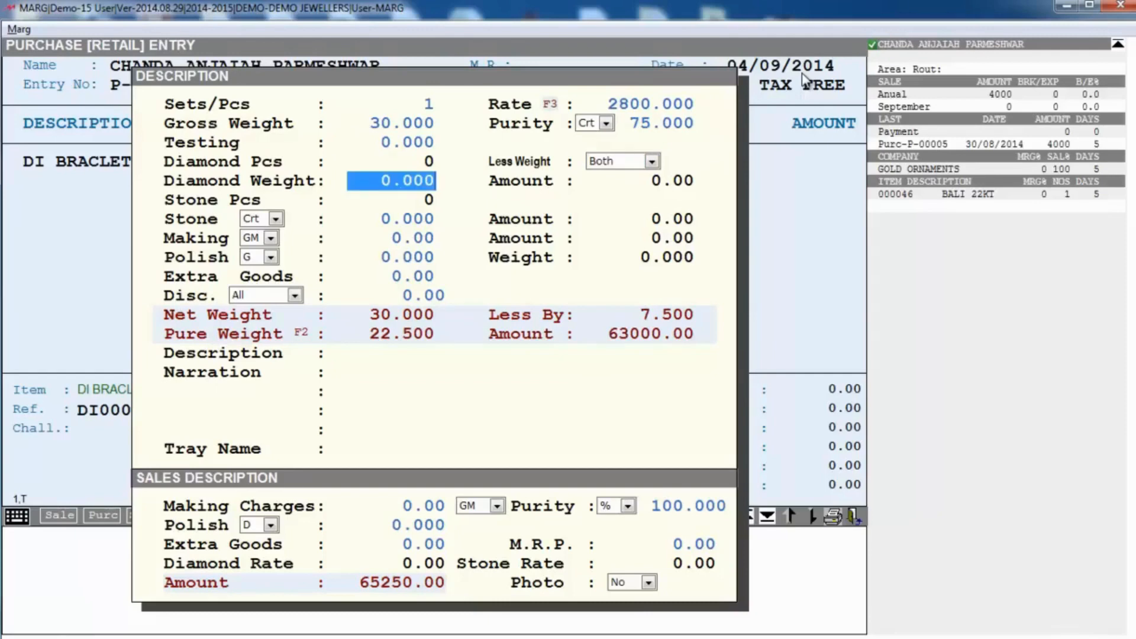
text(1.2)
key(Return)
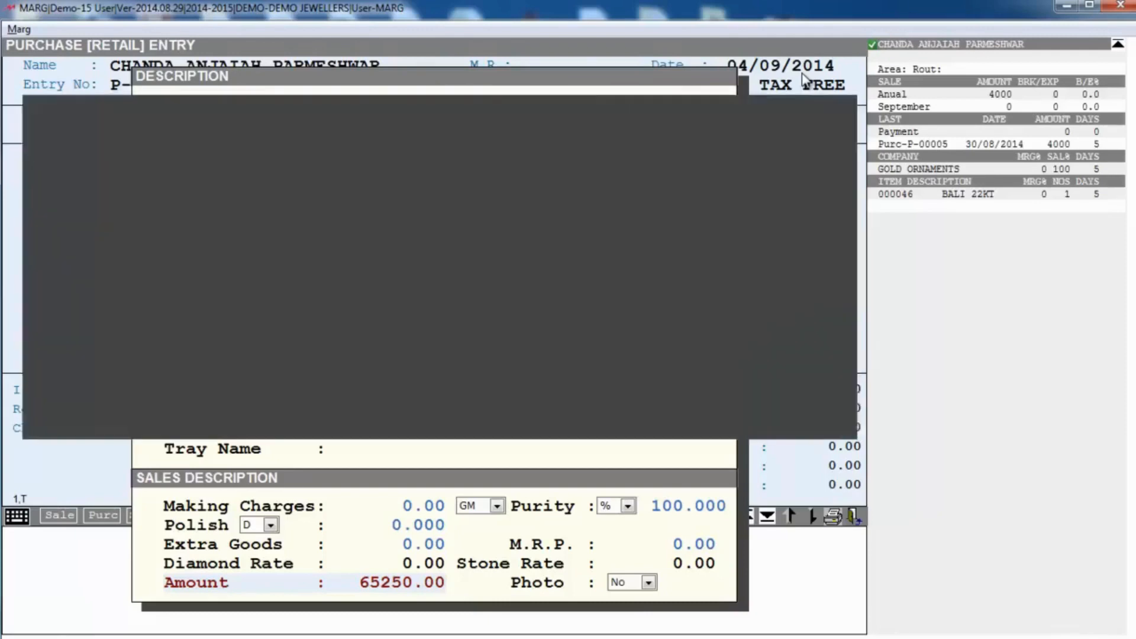
Step: Add a DIAMOND row with 300 pieces, weight 1.200, purchase rate 12000 and sale rate 25000
key(Return)
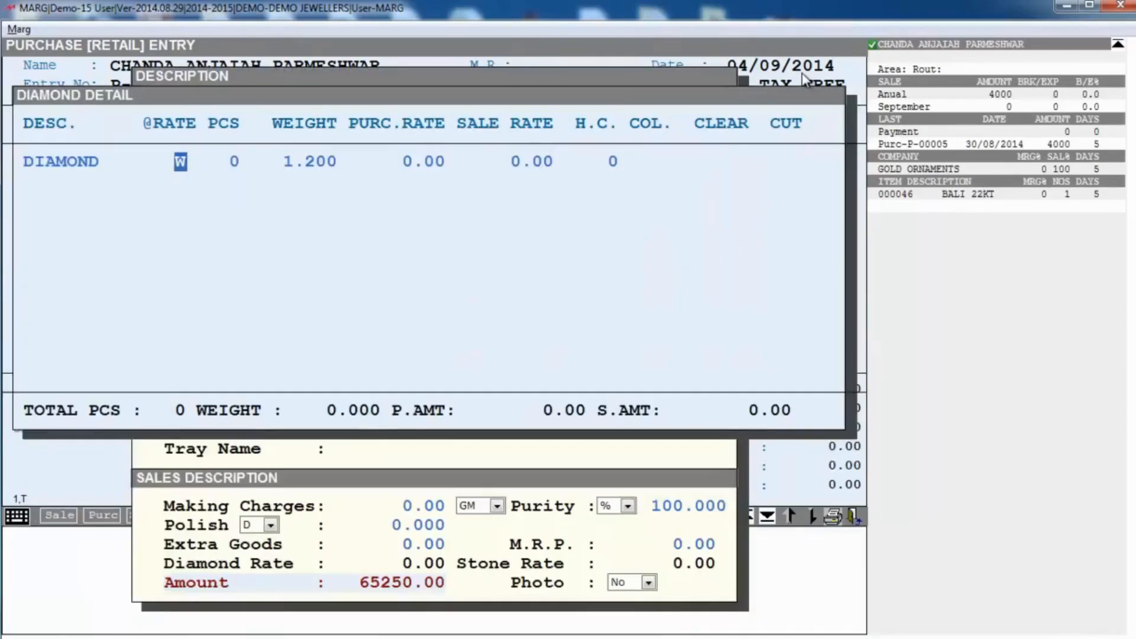
key(Return)
text(300)
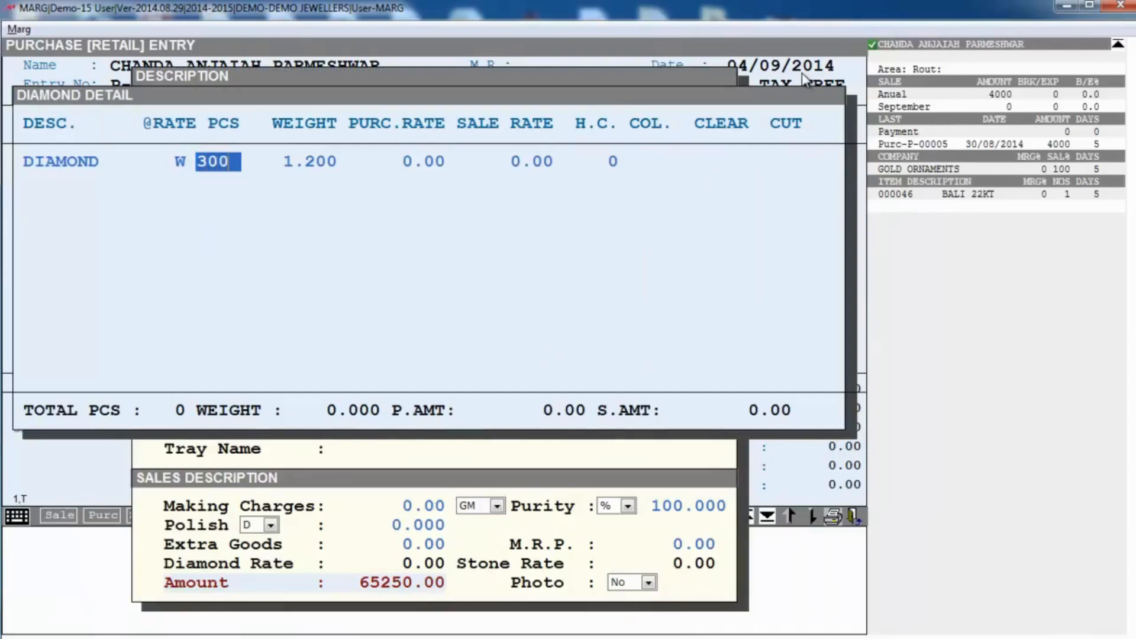
key(Return)
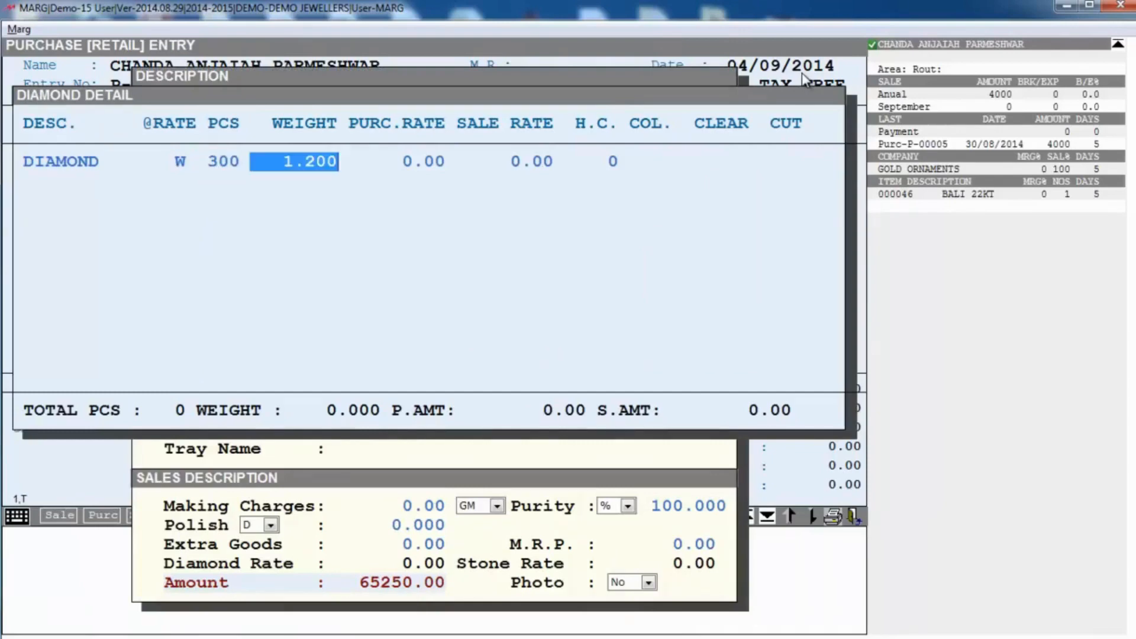
key(Return)
text(12)
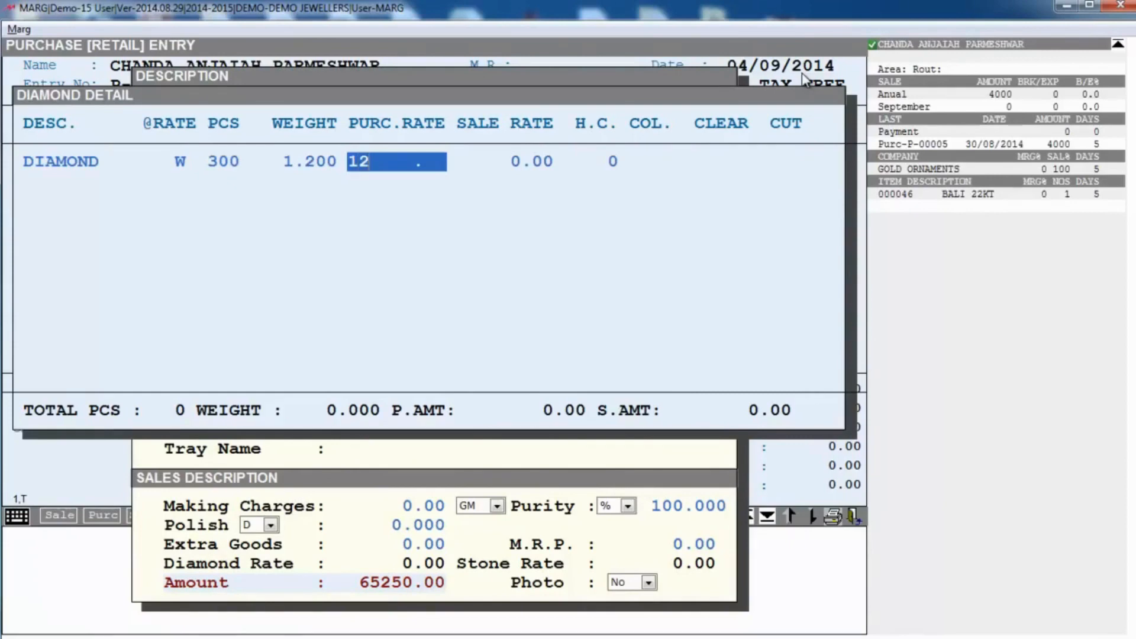
text(000)
key(Return)
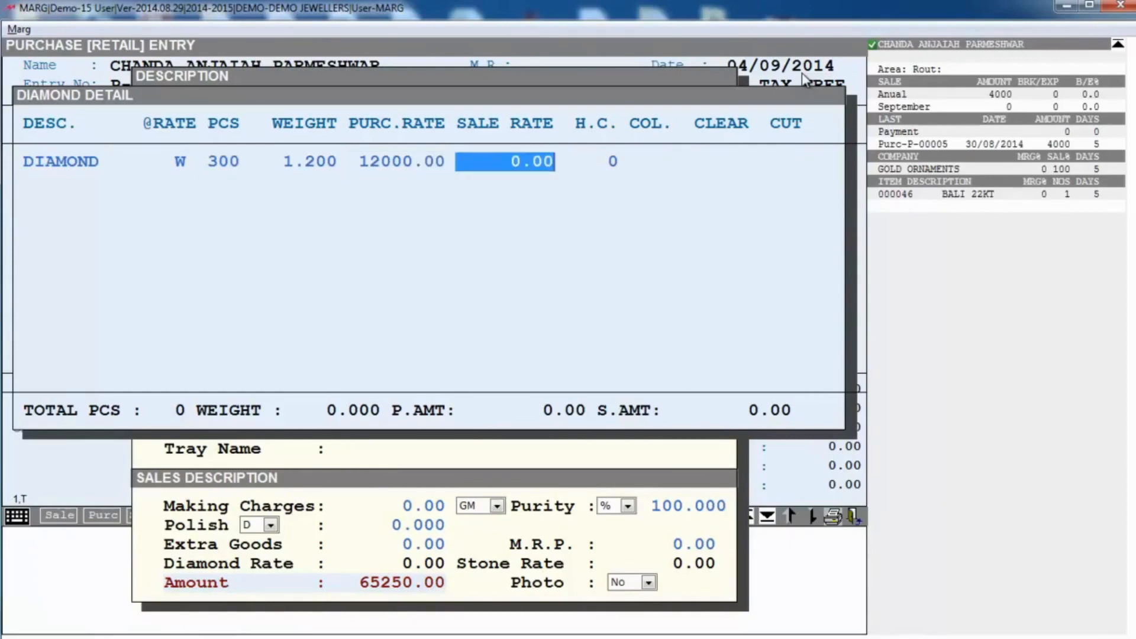
text(250   )
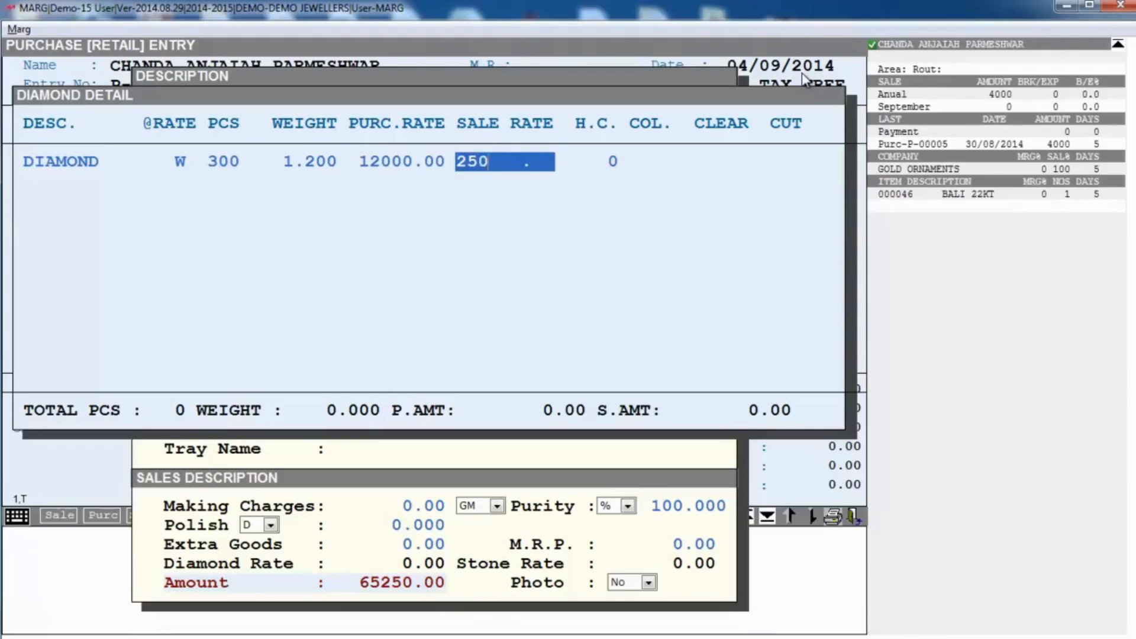
text(00)
key(Return)
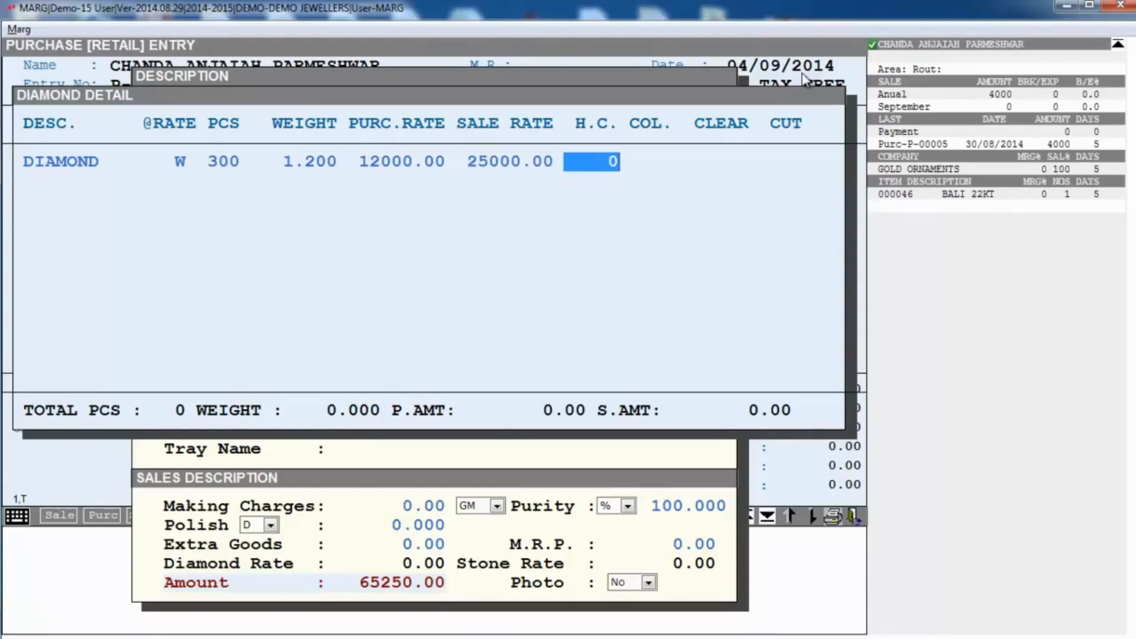
Step: Set the diamond colour to G-H, clarity VSI-1 and cut RD, then return to the description
key(Return)
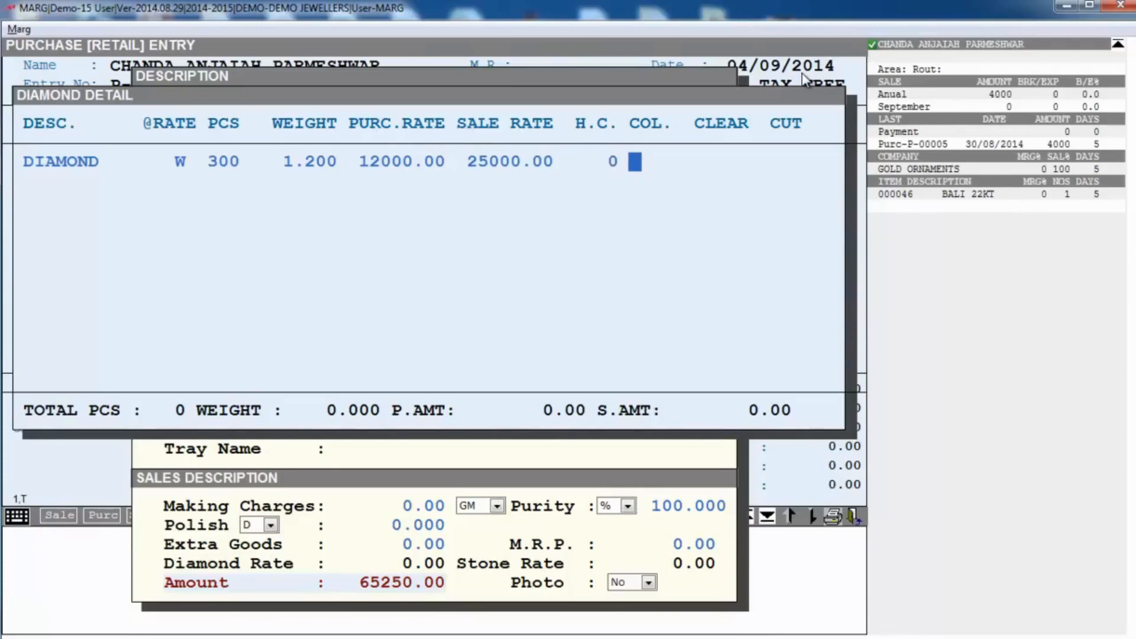
text(G)
key(Return)
text(H)
key(Return)
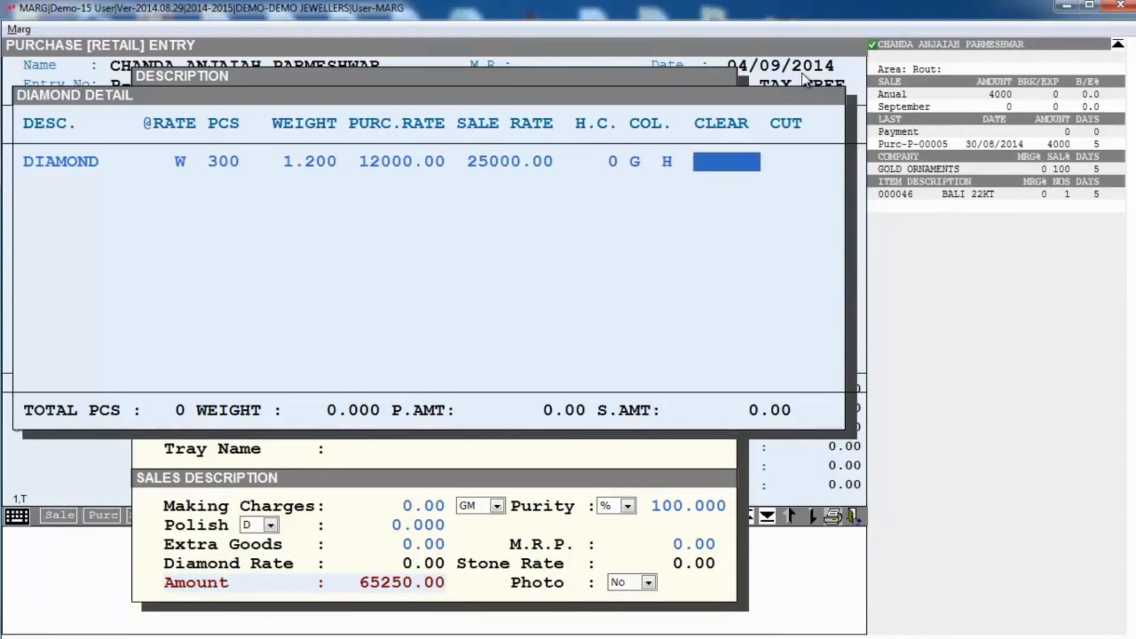
text(VSI-1)
key(Return)
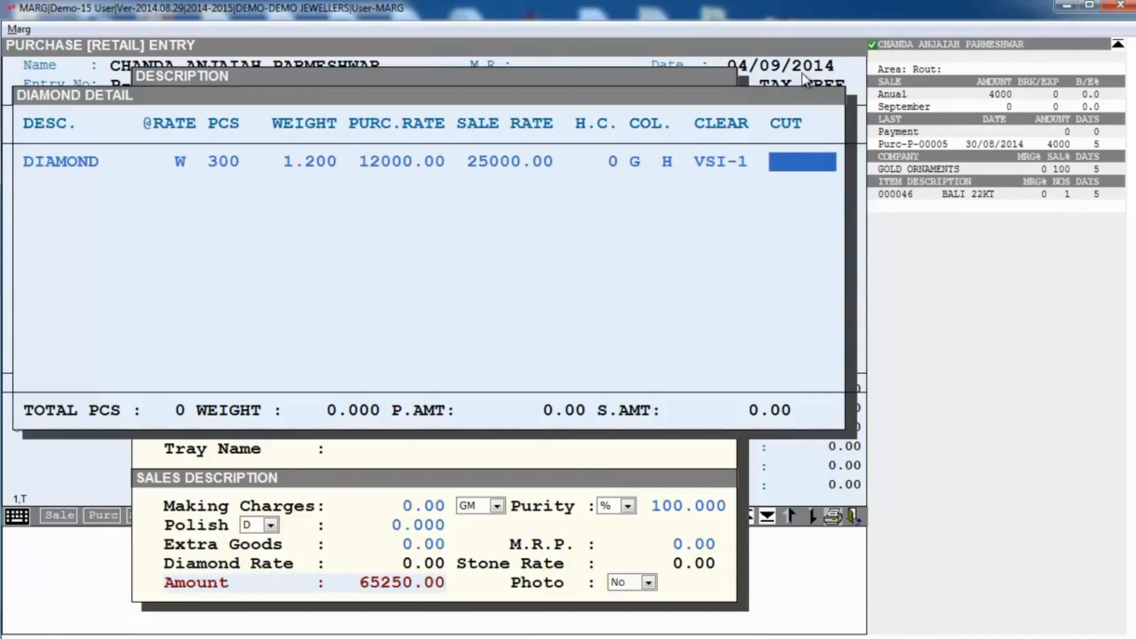
text(RD)
key(Return)
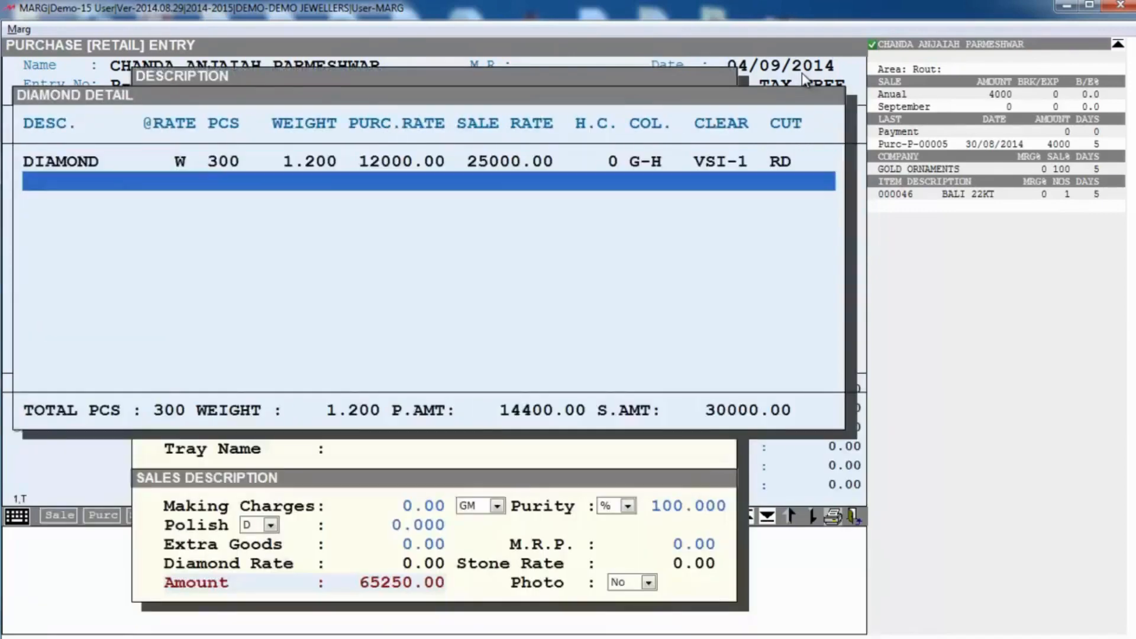
key(Escape)
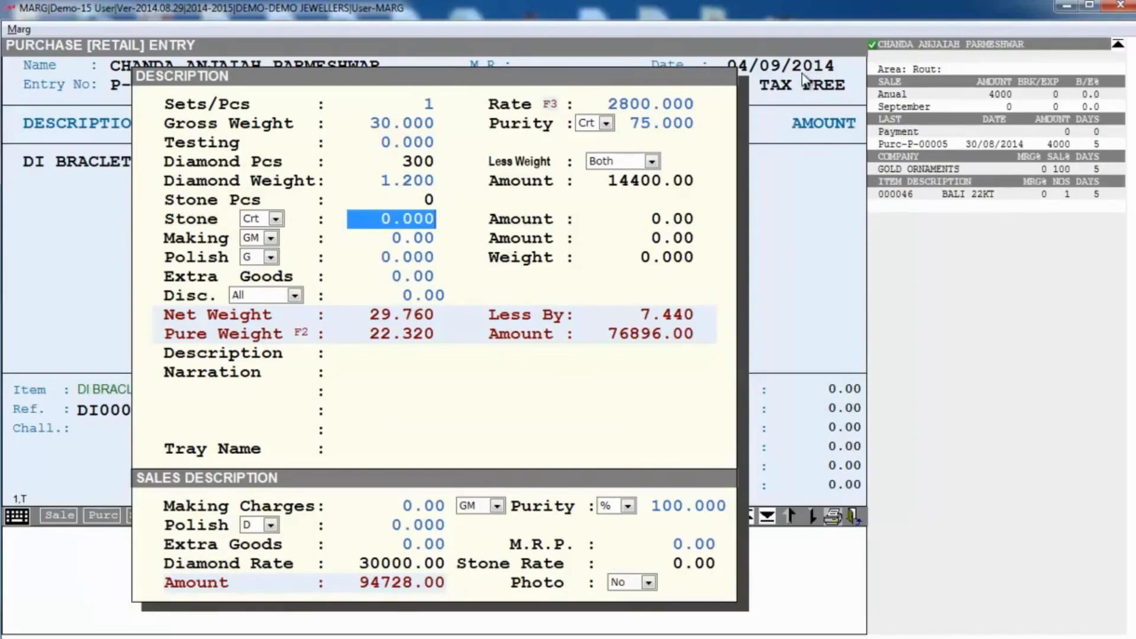
Step: Enter stone weight 3.4 and add a STONE row: 20 pieces, purchase rate 400, sale rate 700
text(3.4)
key(Return)
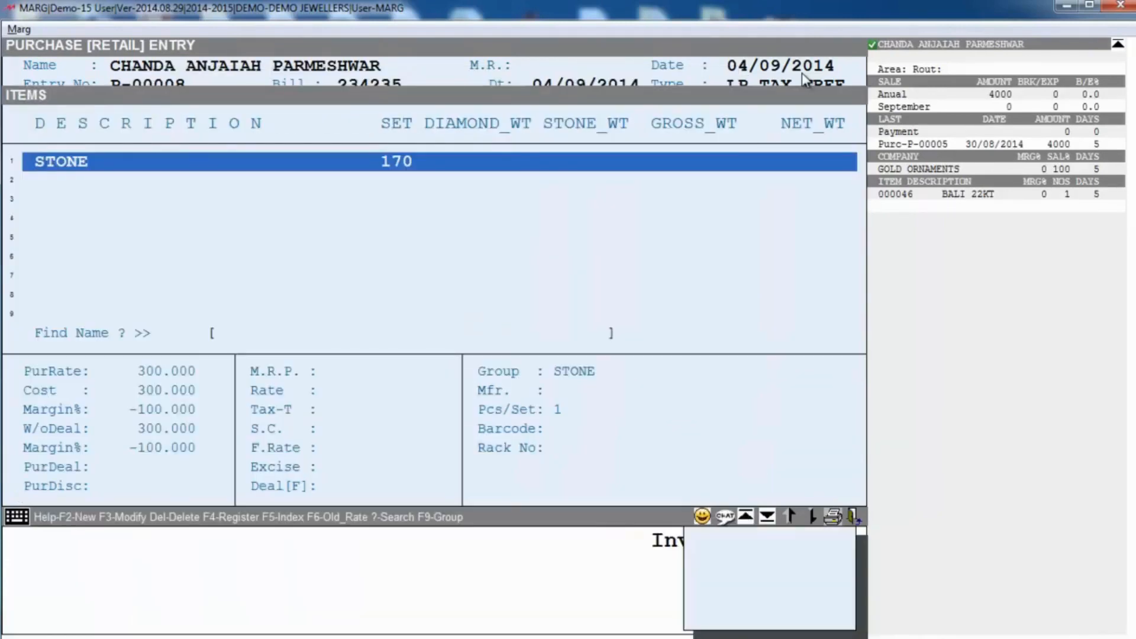
key(Return)
key(Return)
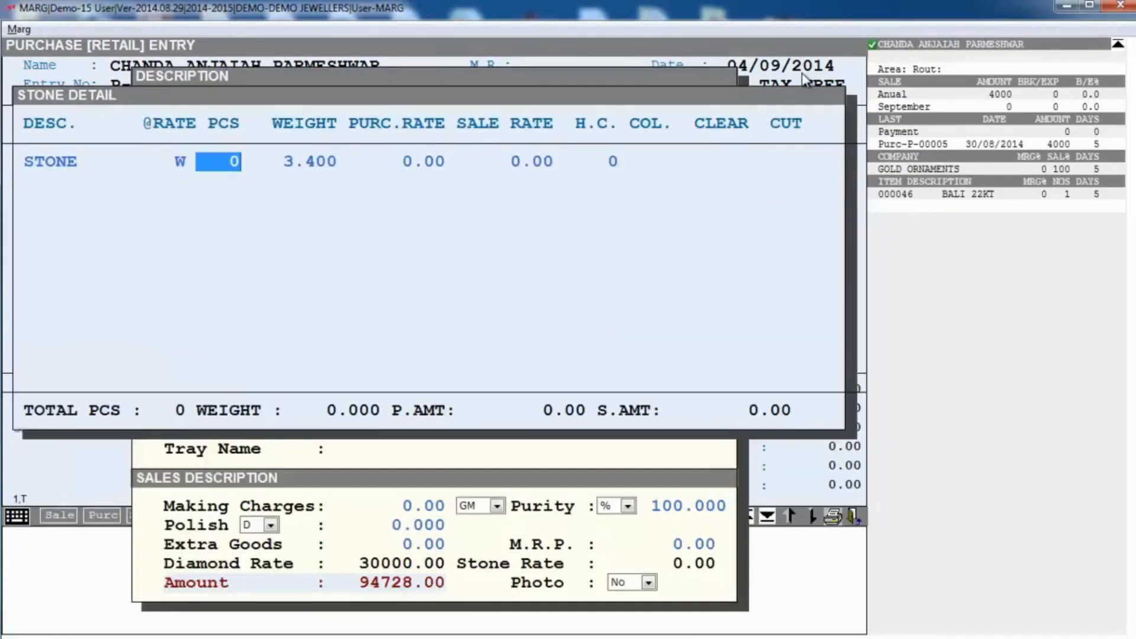
text(20)
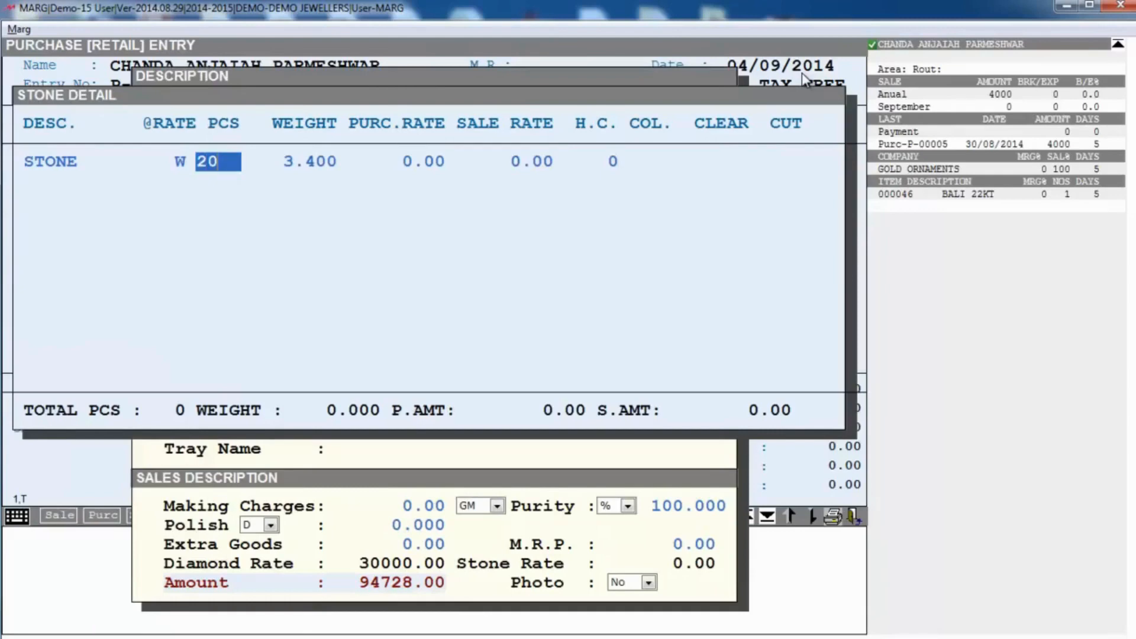
key(Return)
key(Return)
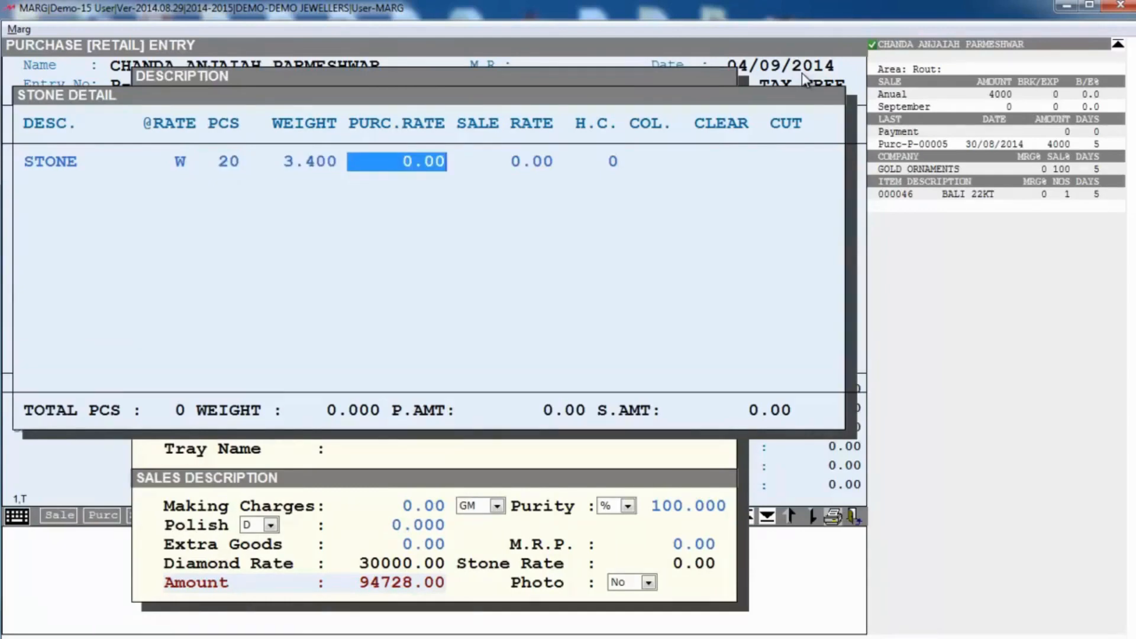
text(400 .)
key(Return)
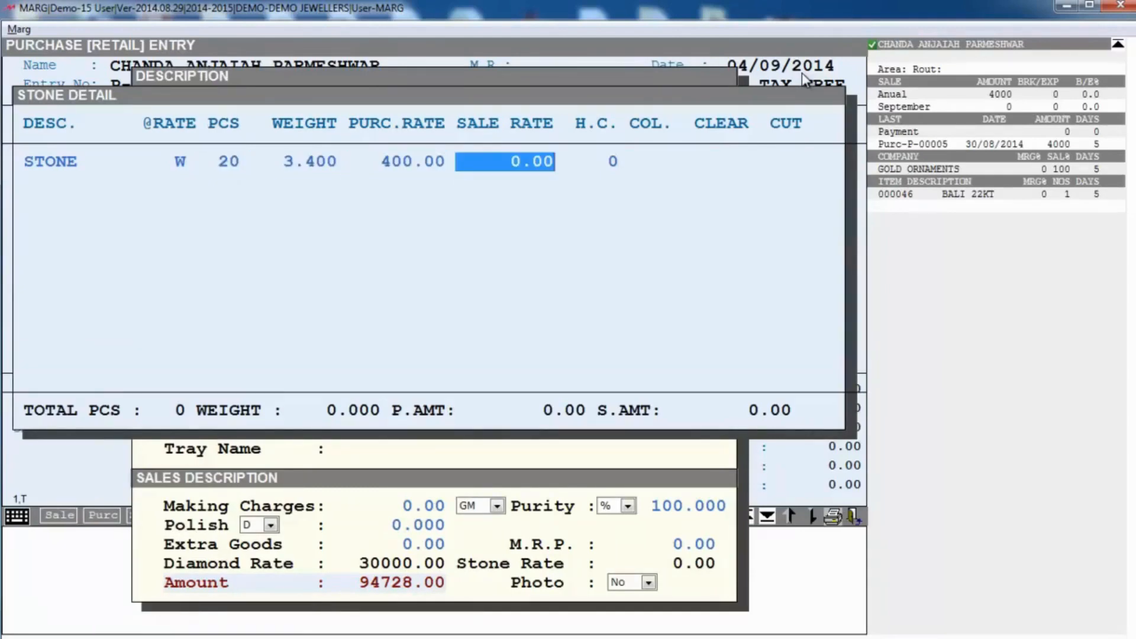
text(700   .)
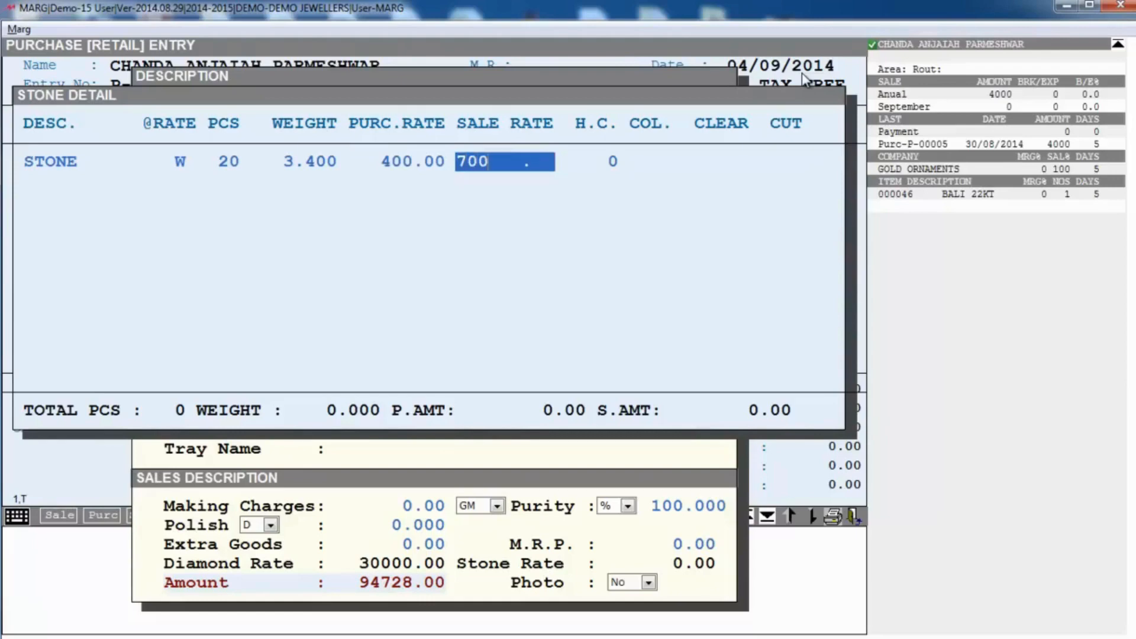
key(Return)
key(Return)
key(Return)
key(Return)
key(Return)
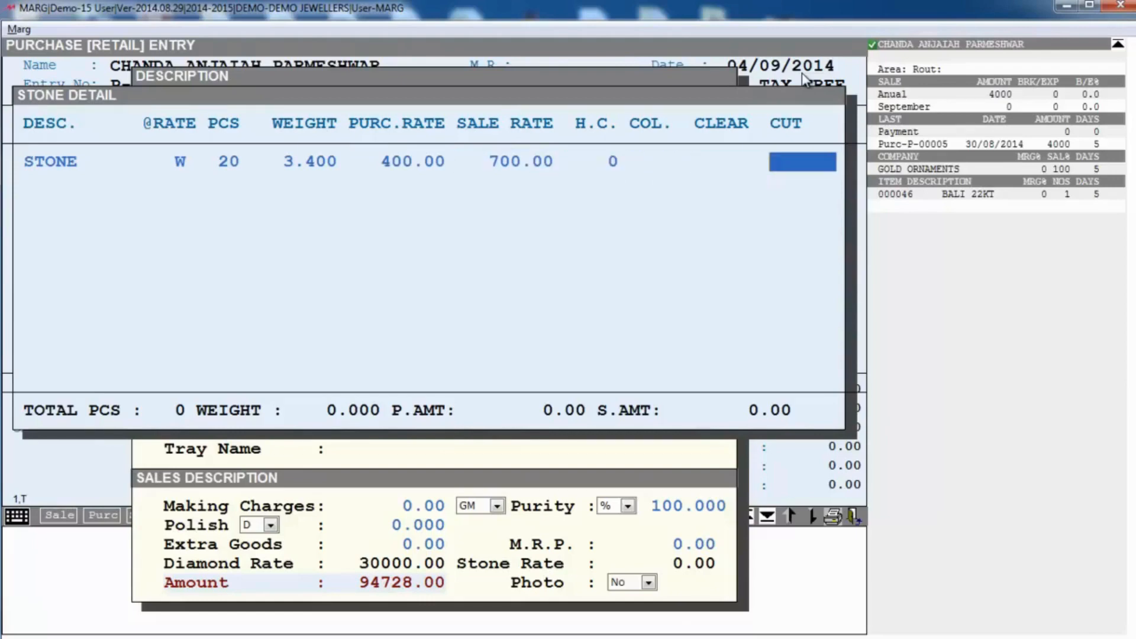
key(Return)
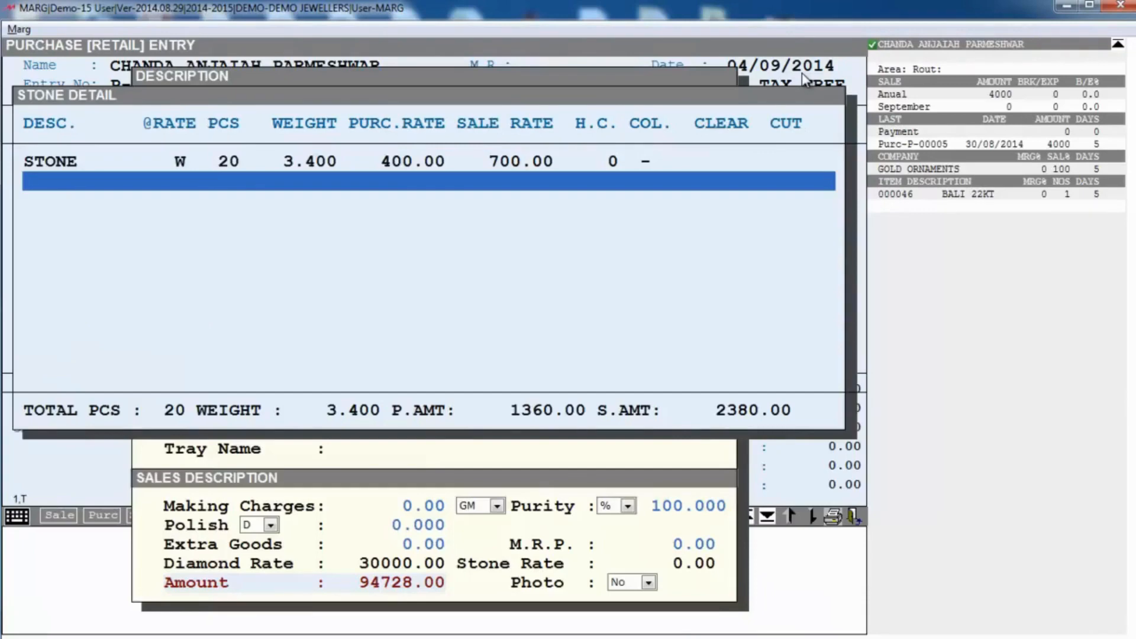
key(Escape)
Step: Keep the stone unit as carats and set a making charge of 30 per gram
key(alt+Down)
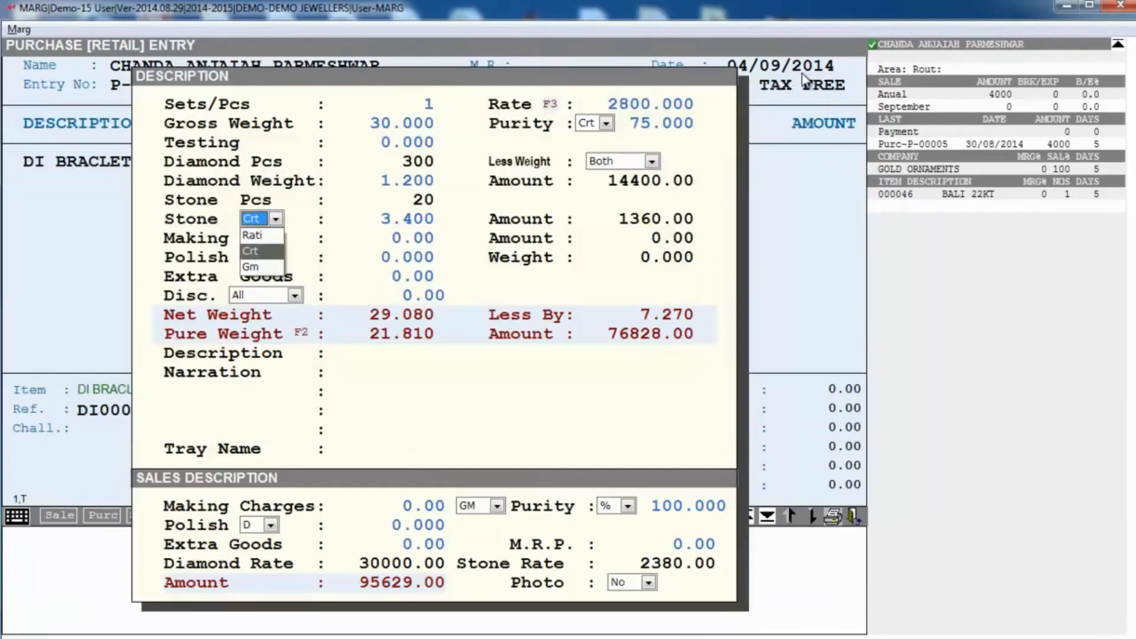
key(Up)
key(Down)
key(Down)
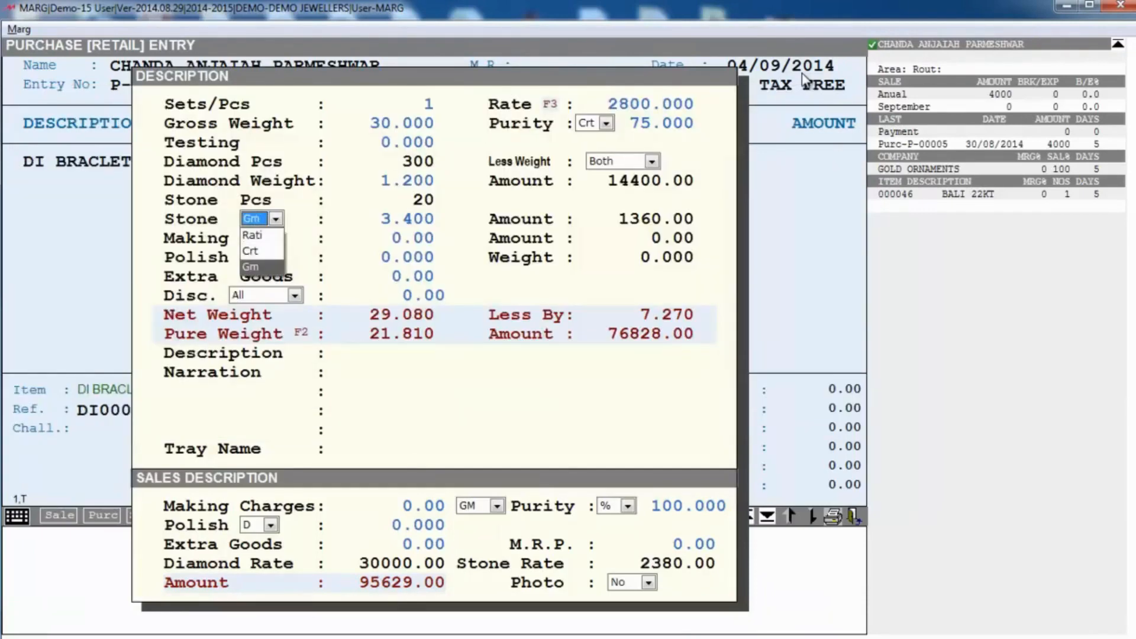
key(Up)
key(Up)
key(Down)
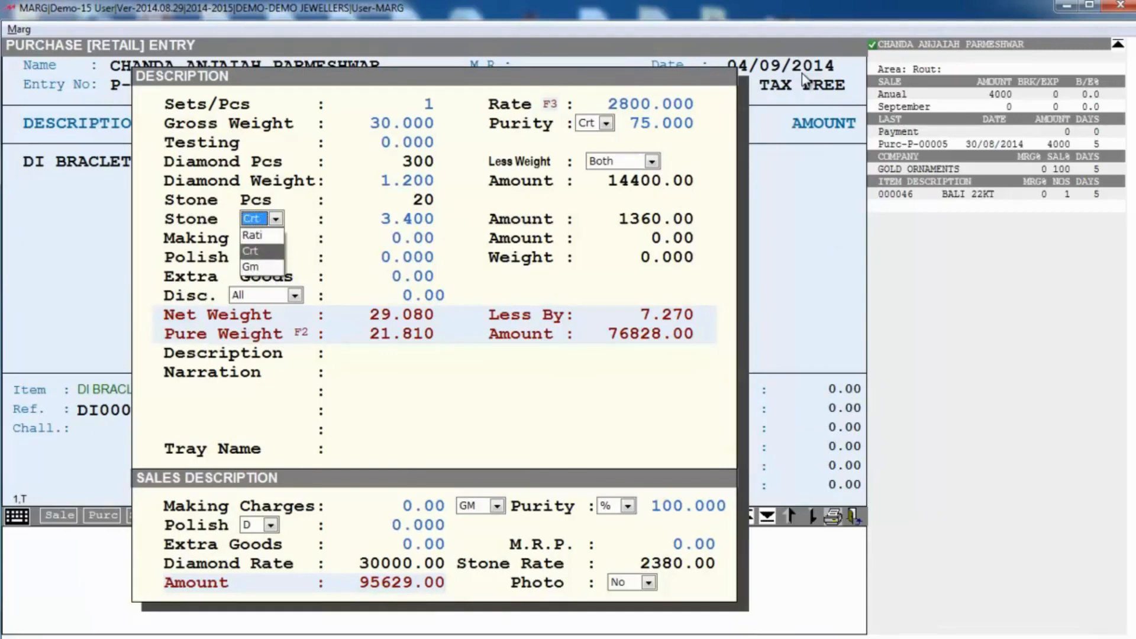
key(Return)
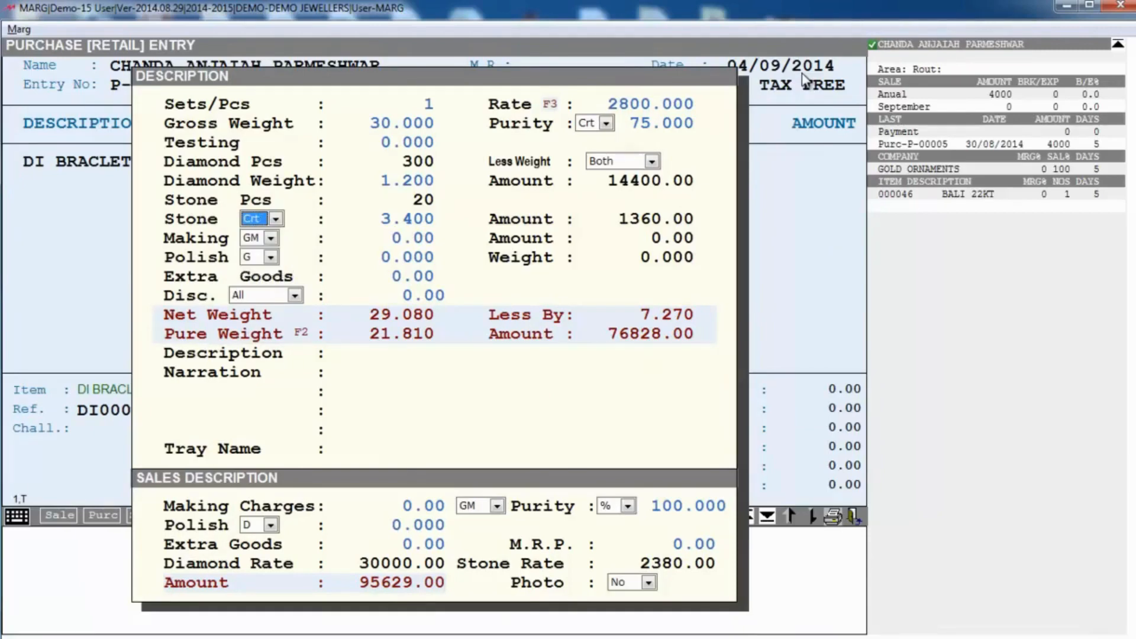
key(Return)
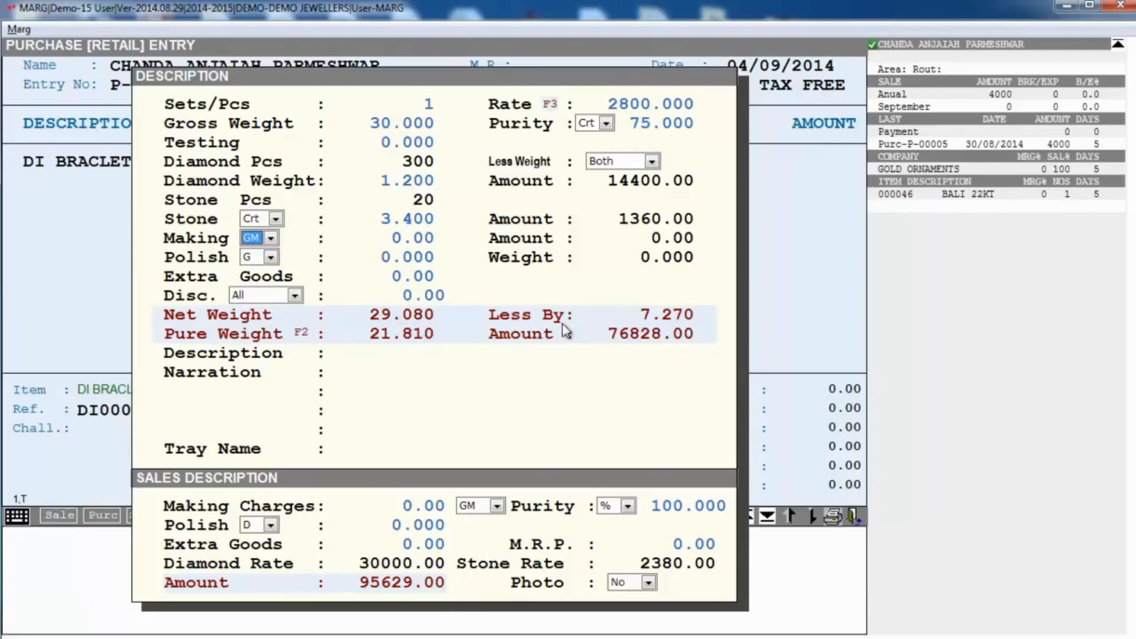
key(Return)
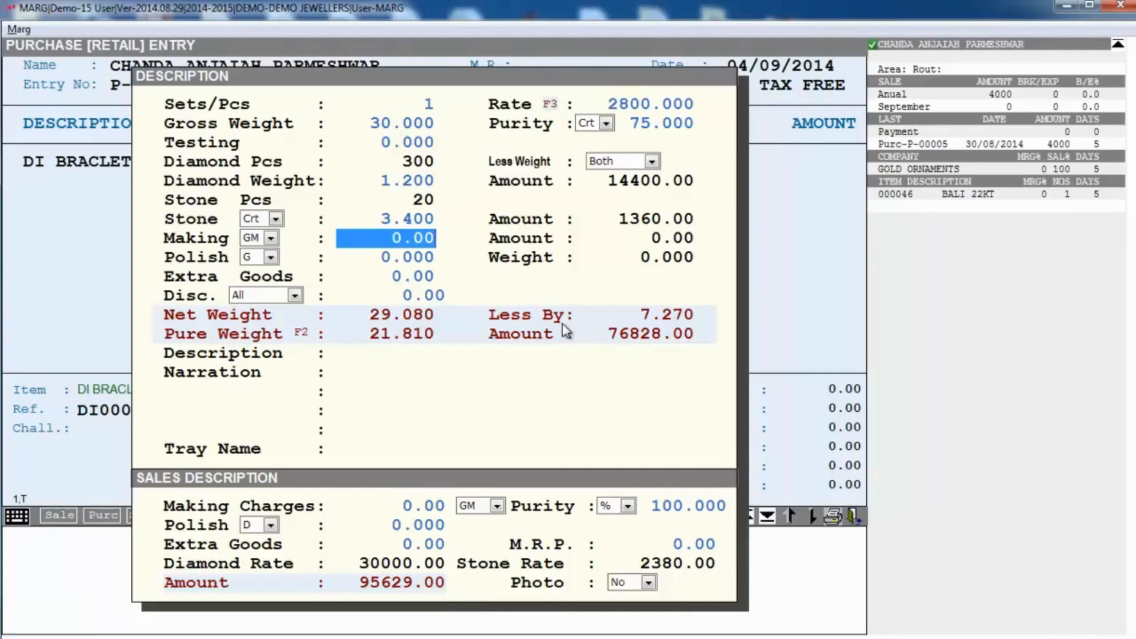
text(30)
key(Return)
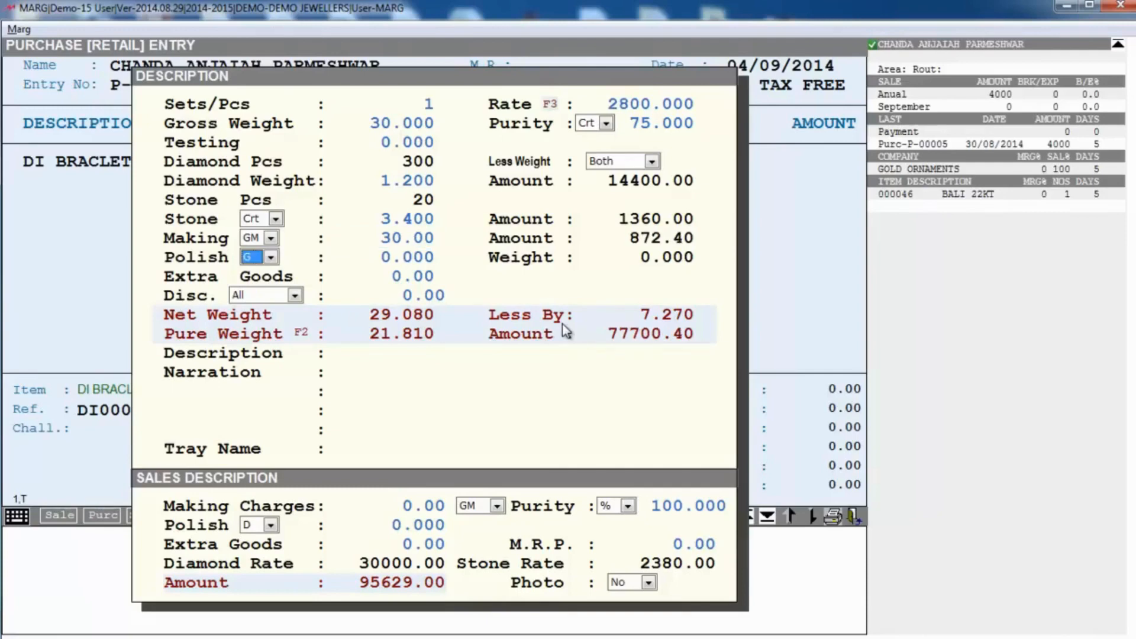
Step: Set polish to 3% and extra goods to 2000
key(alt+Down)
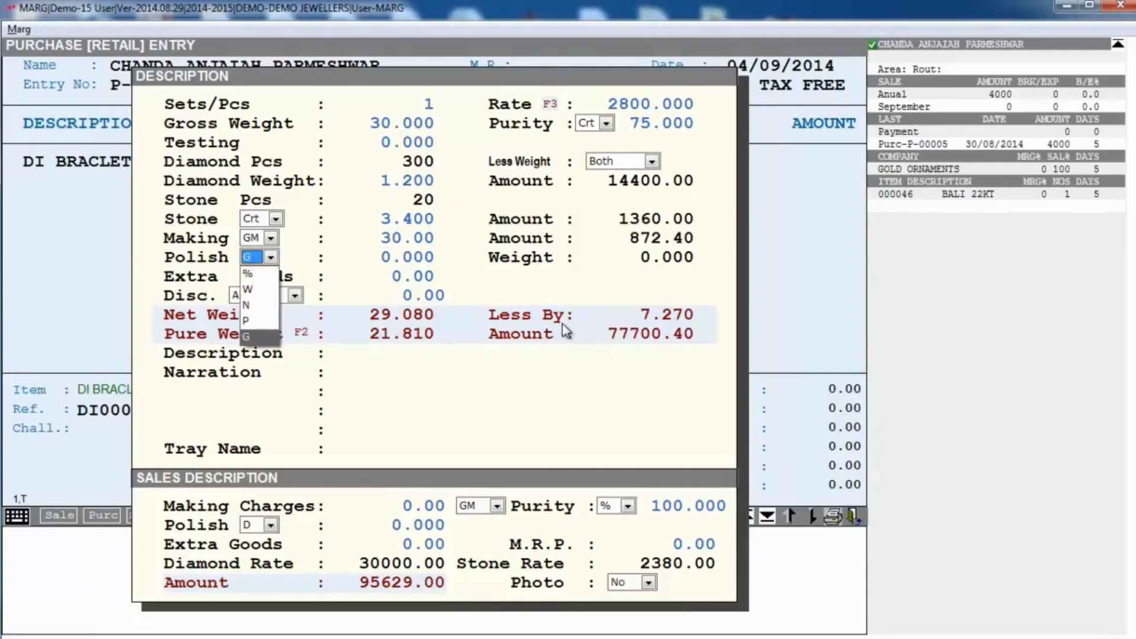
key(Up)
key(Up)
key(Up)
key(Up)
key(Return)
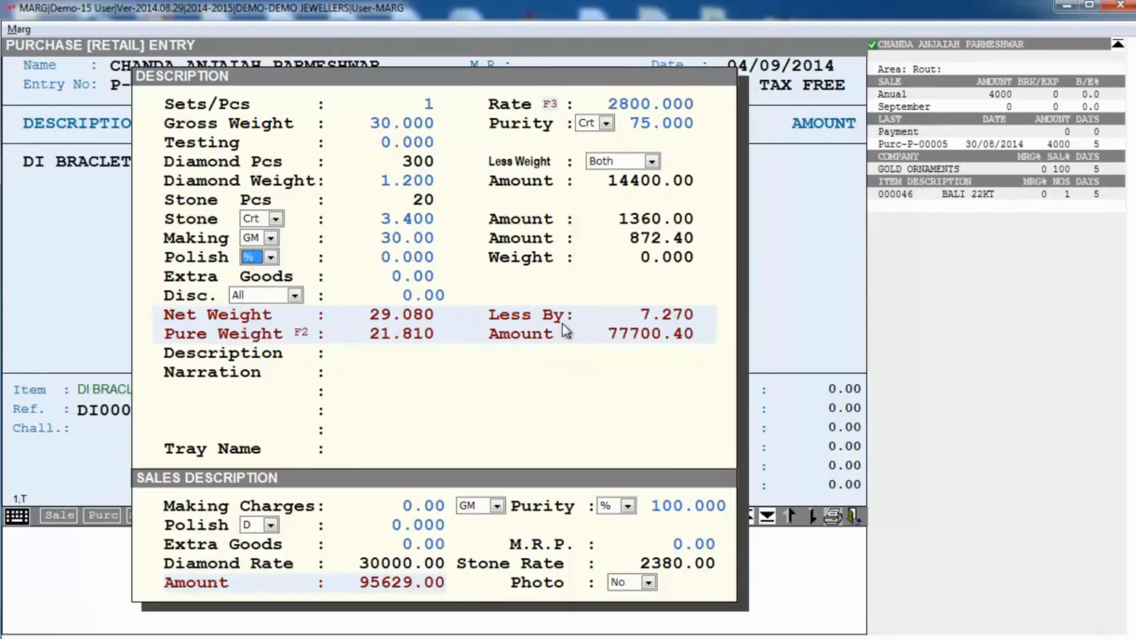
key(Return)
text(3 .)
key(Return)
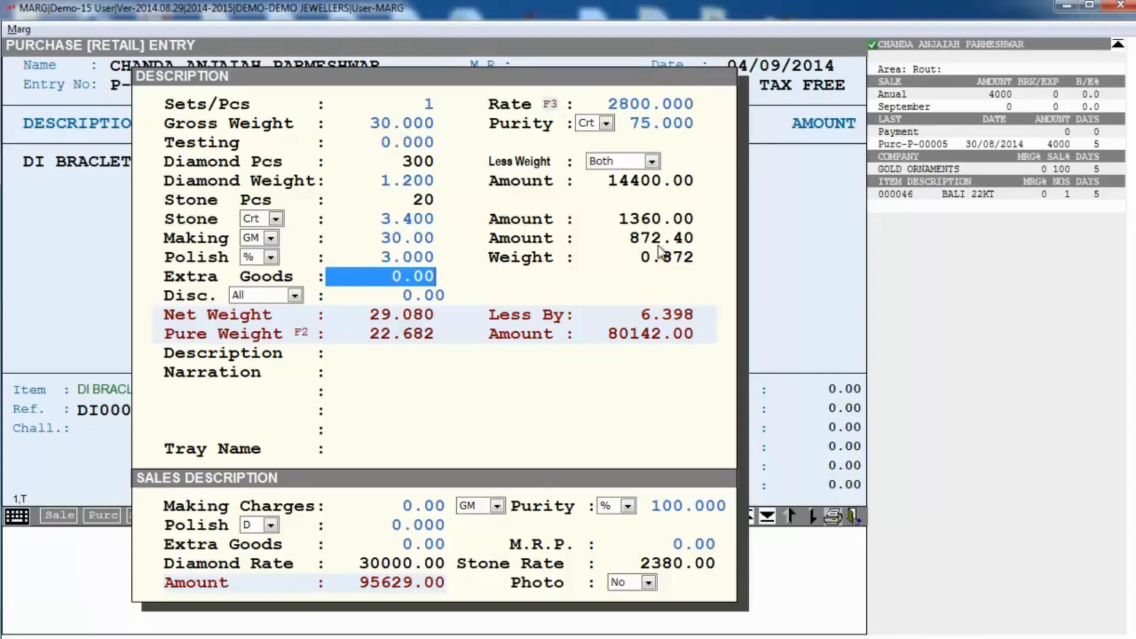
text(2000 .)
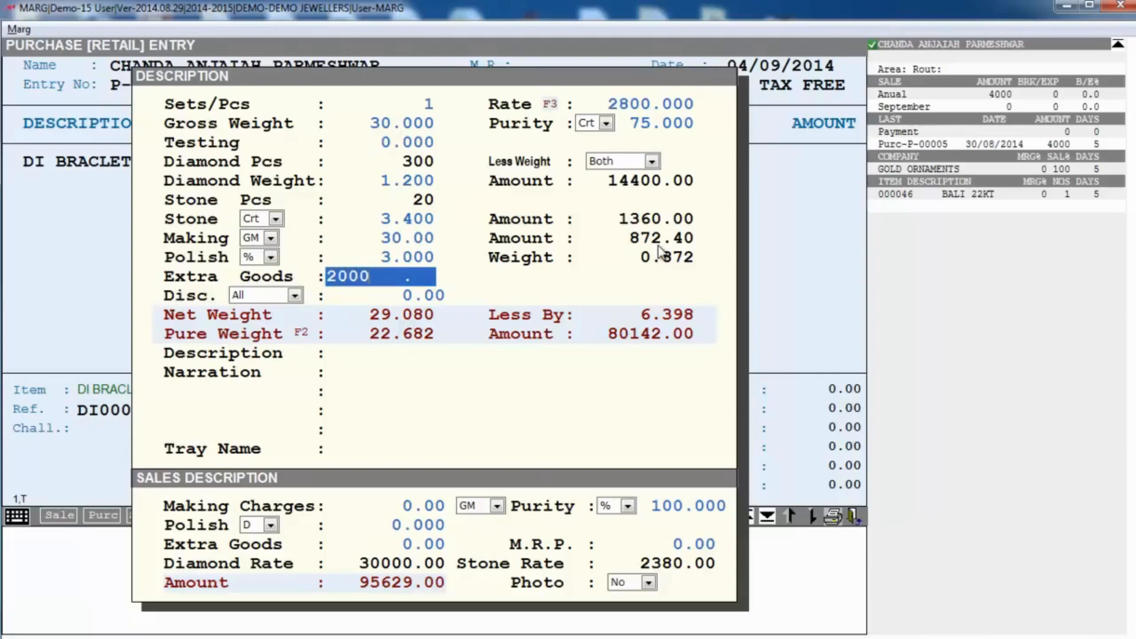
key(Return)
Step: Enter HM, leave the discount at zero, and set tray name to 30
text(HM)
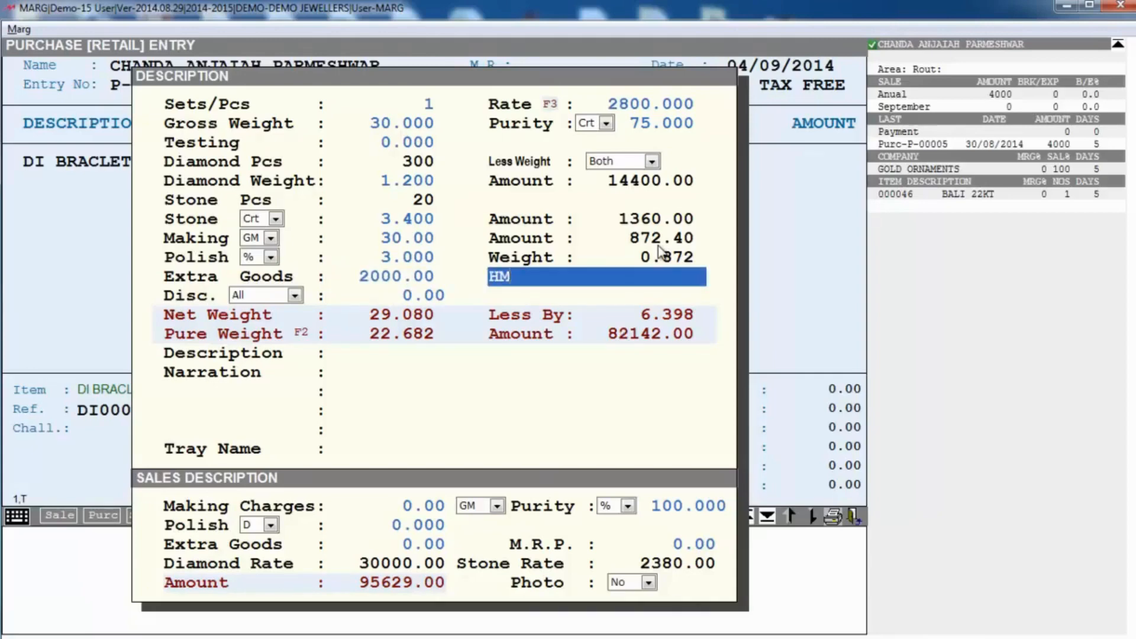
key(Return)
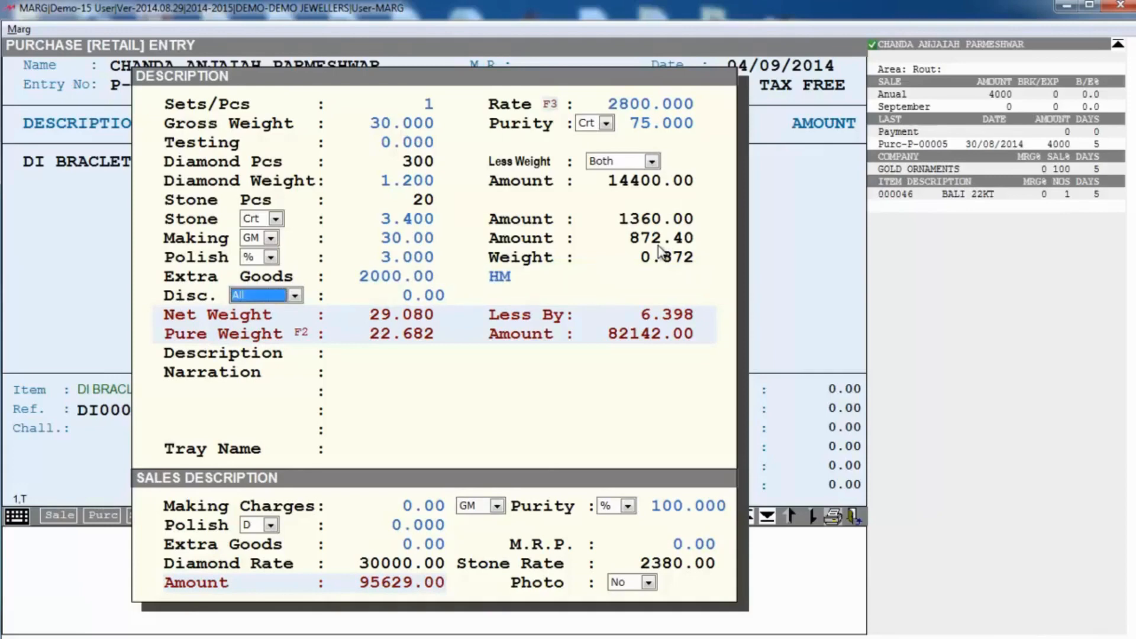
key(Return)
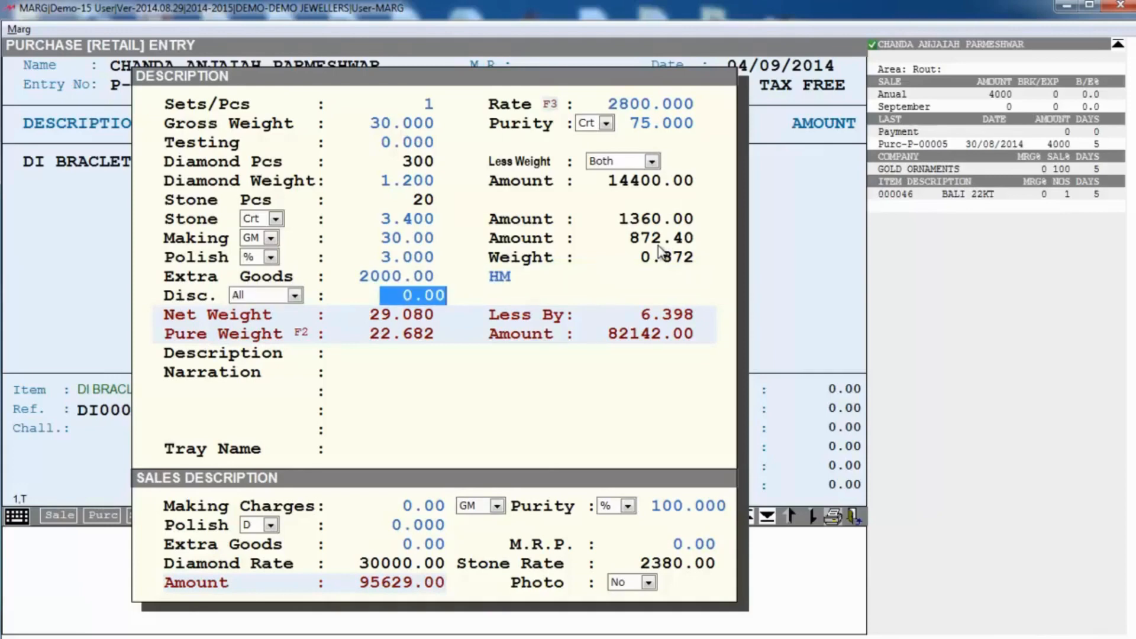
key(Return)
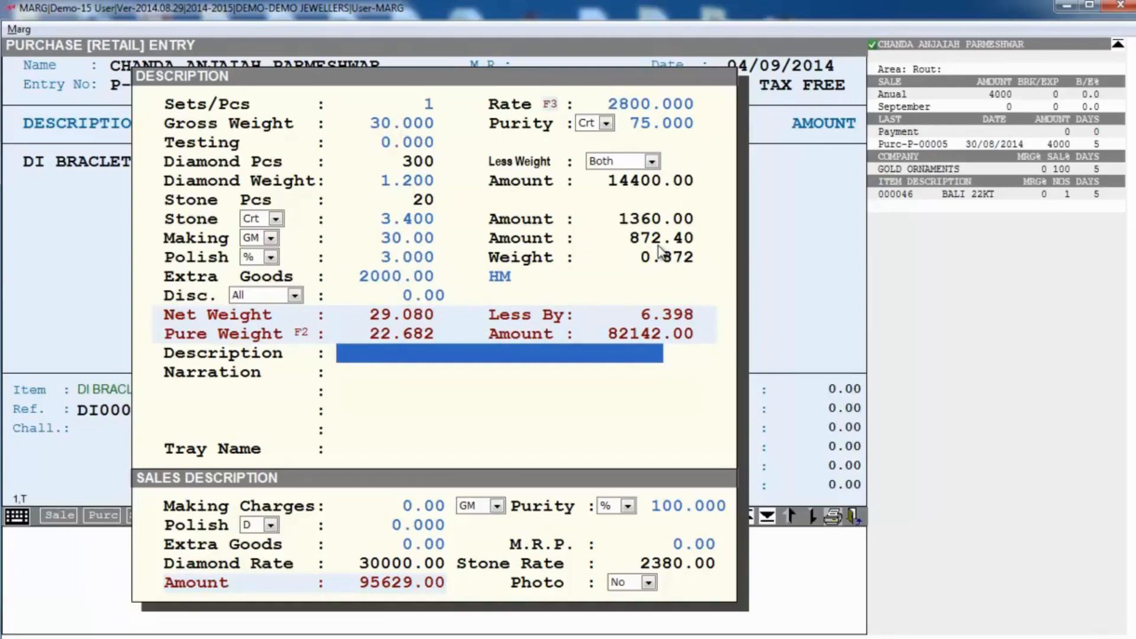
key(Return)
key(Return)
key(Return)
key(Return)
key(Return)
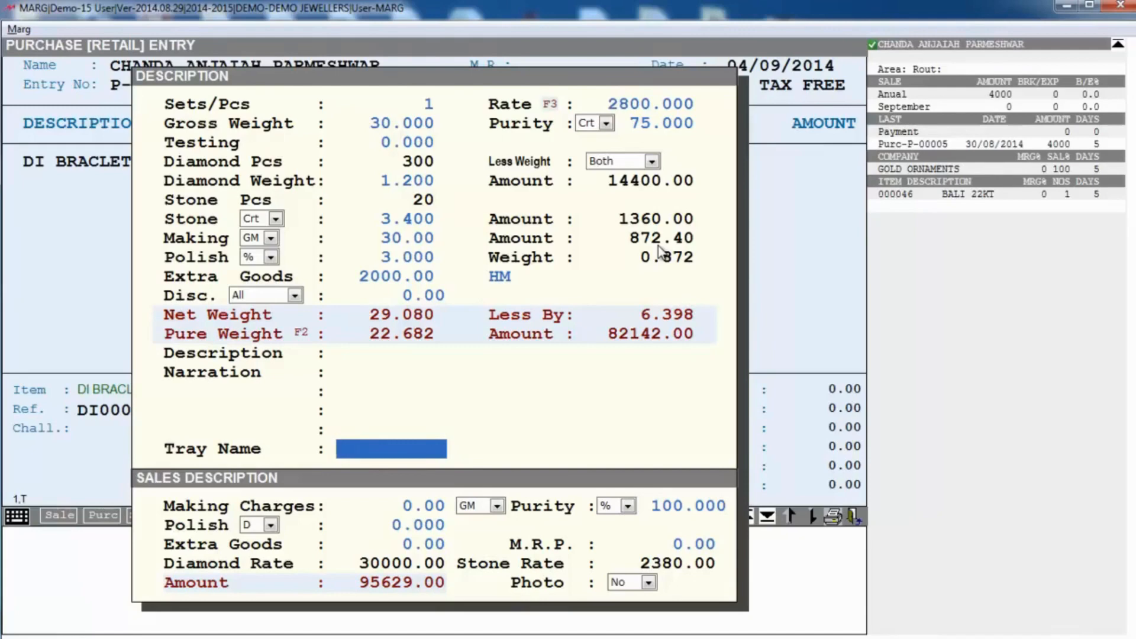
text(30)
key(Return)
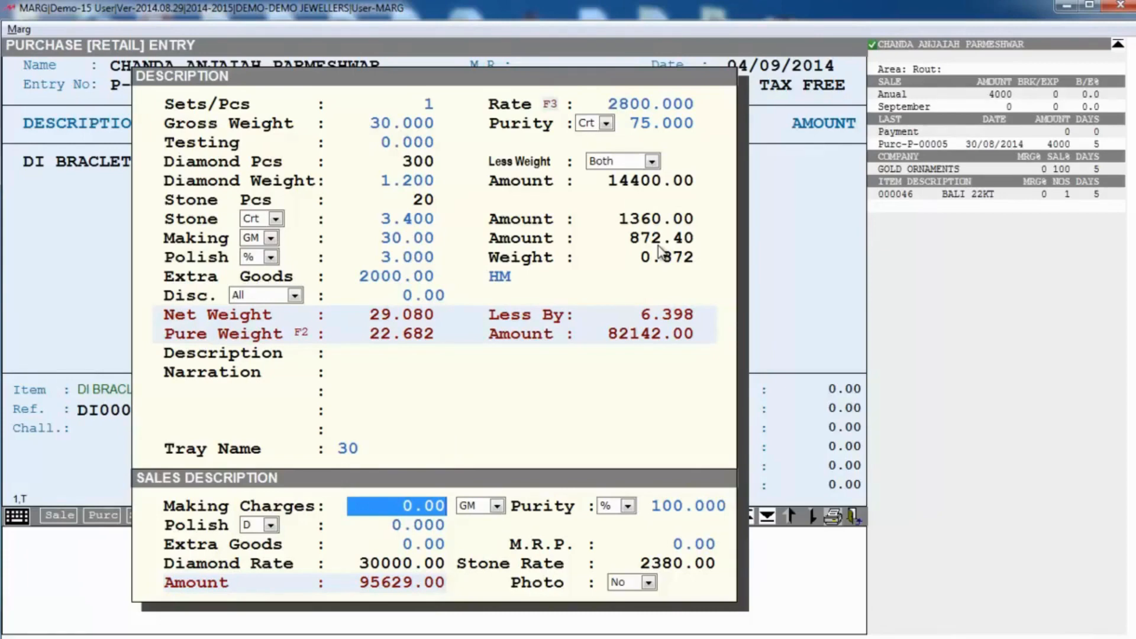
Step: Set sales making charges to 50 per gram and sales polish to 7%
text(50)
key(Return)
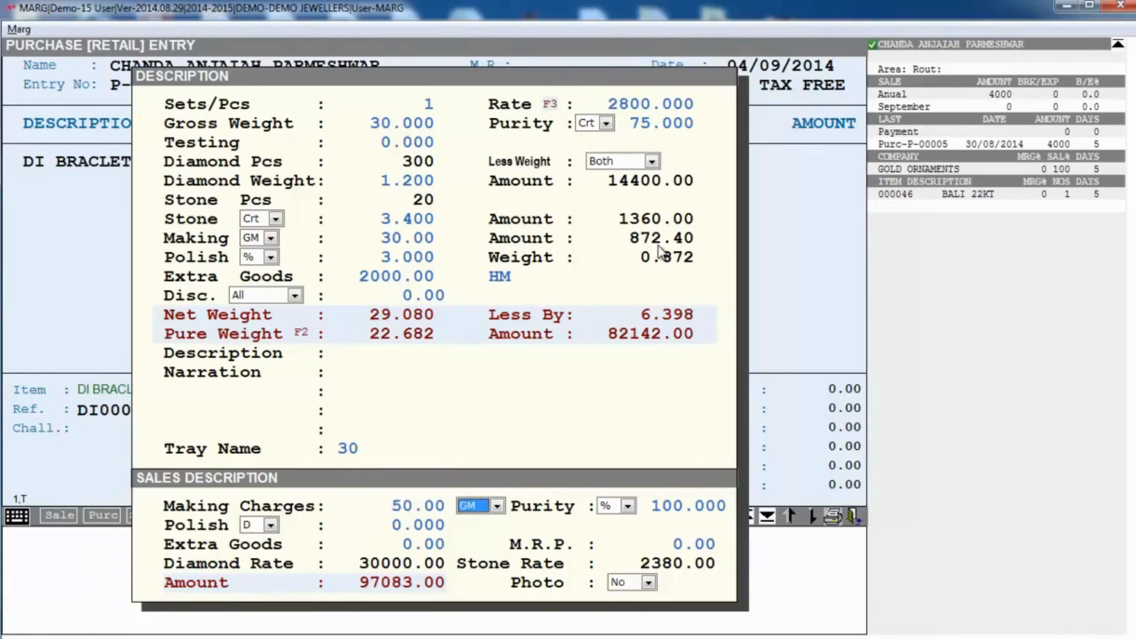
key(space)
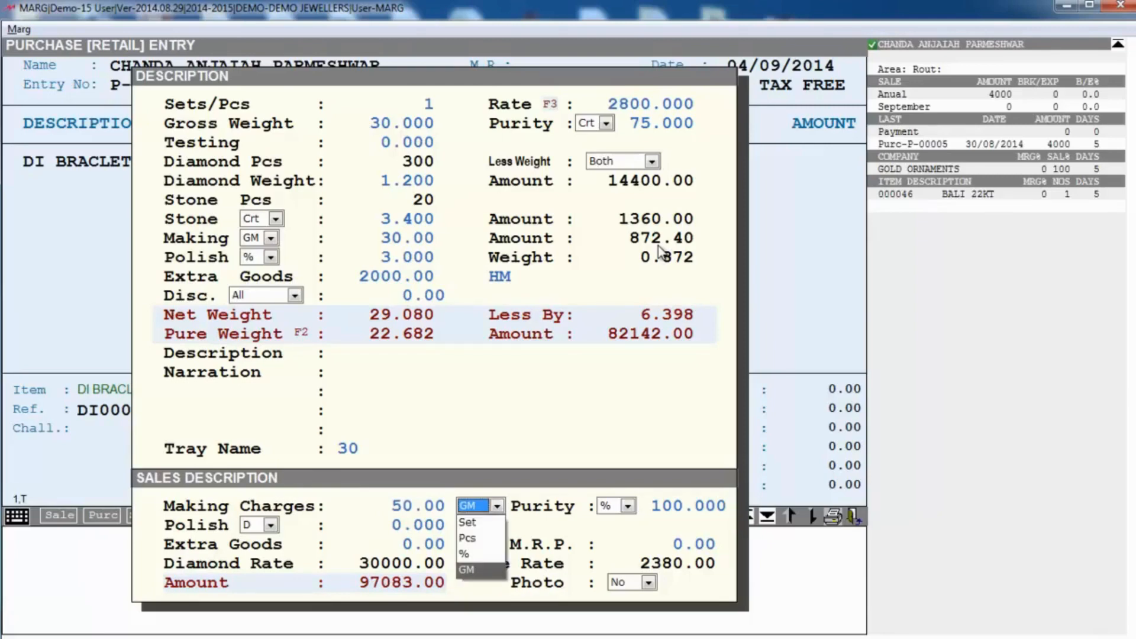
key(Return)
key(Return)
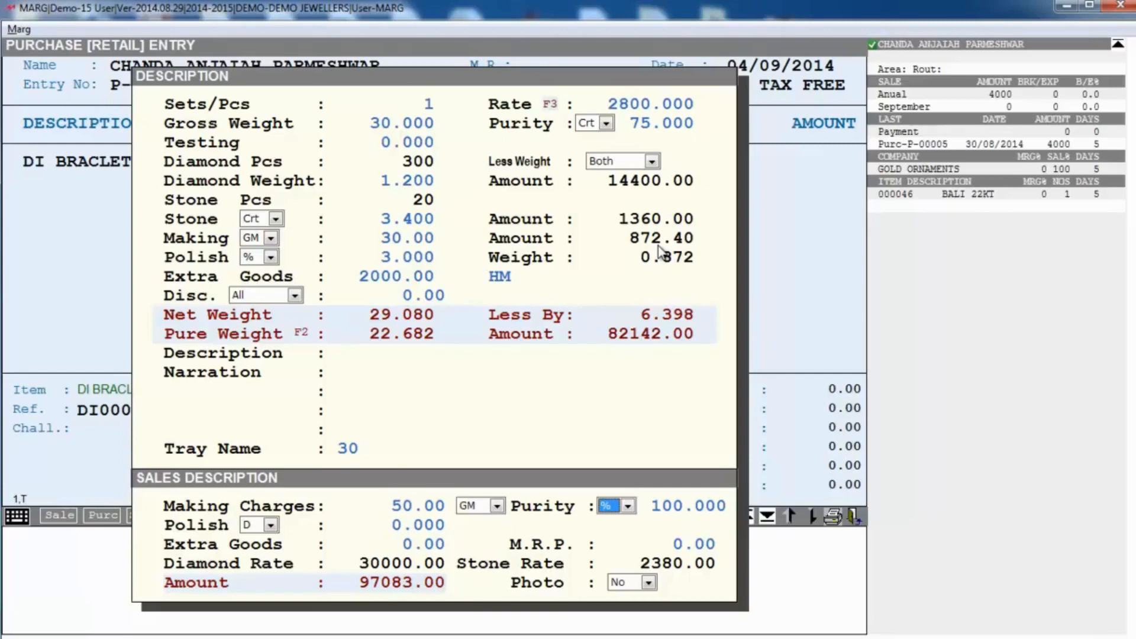
key(Return)
key(Return)
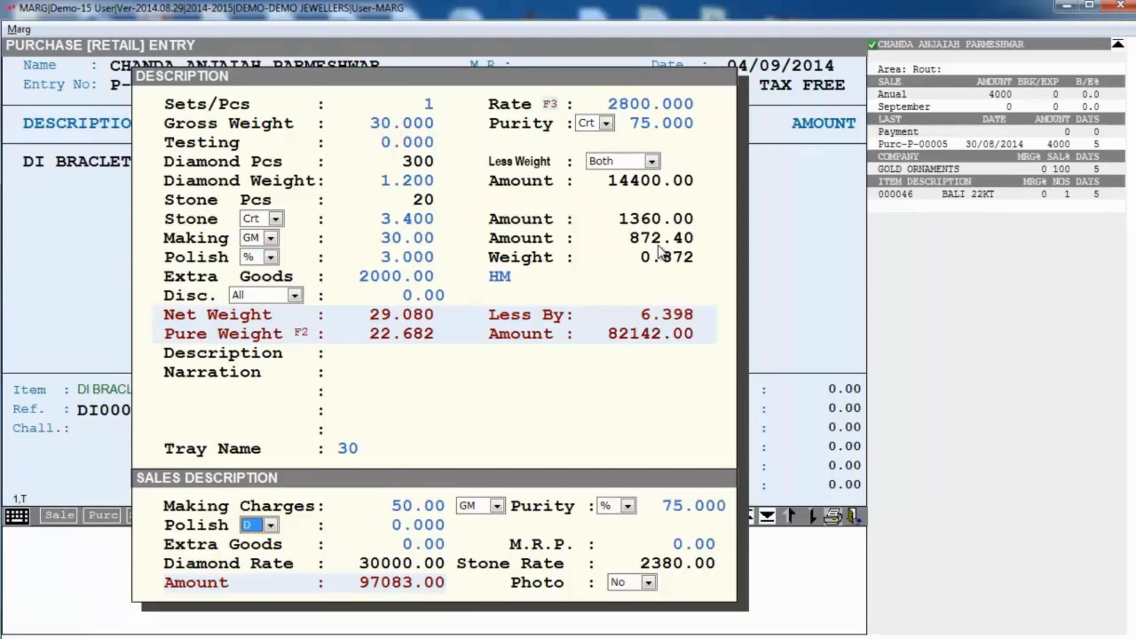
key(space)
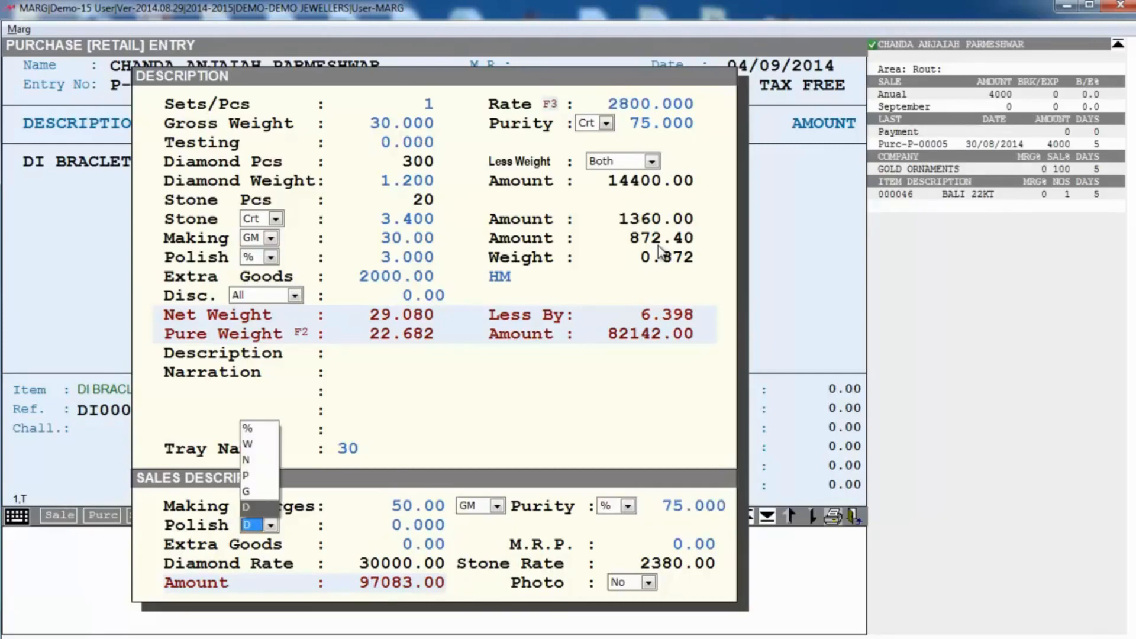
key(Up)
key(Up)
key(Up)
key(Up)
key(Up)
key(Return)
key(Return)
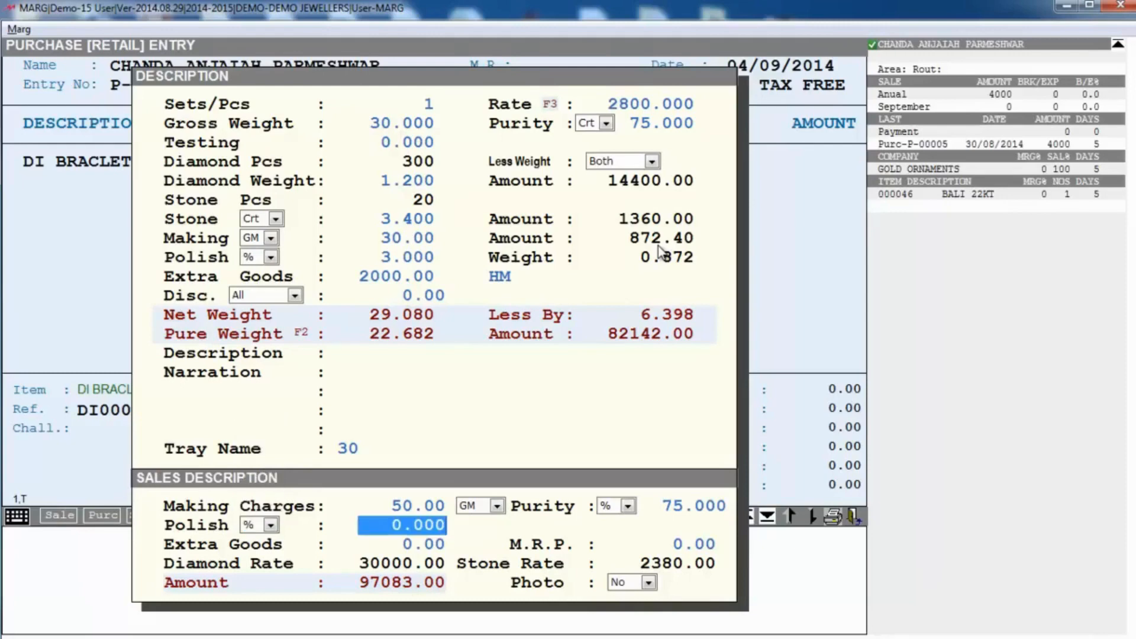
text(7    .)
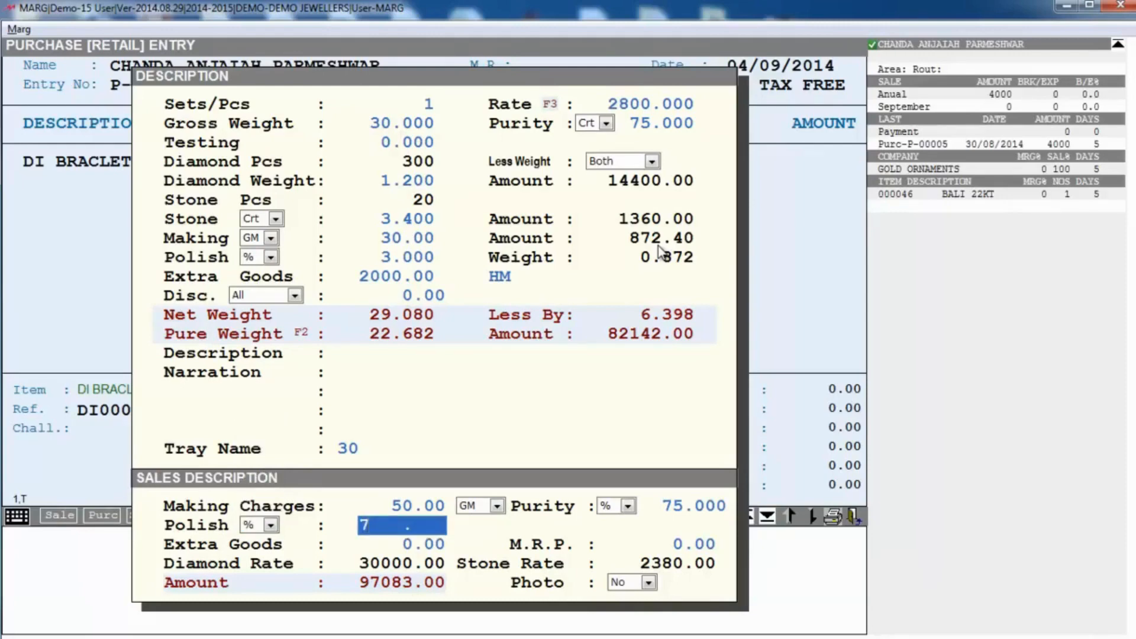
key(Return)
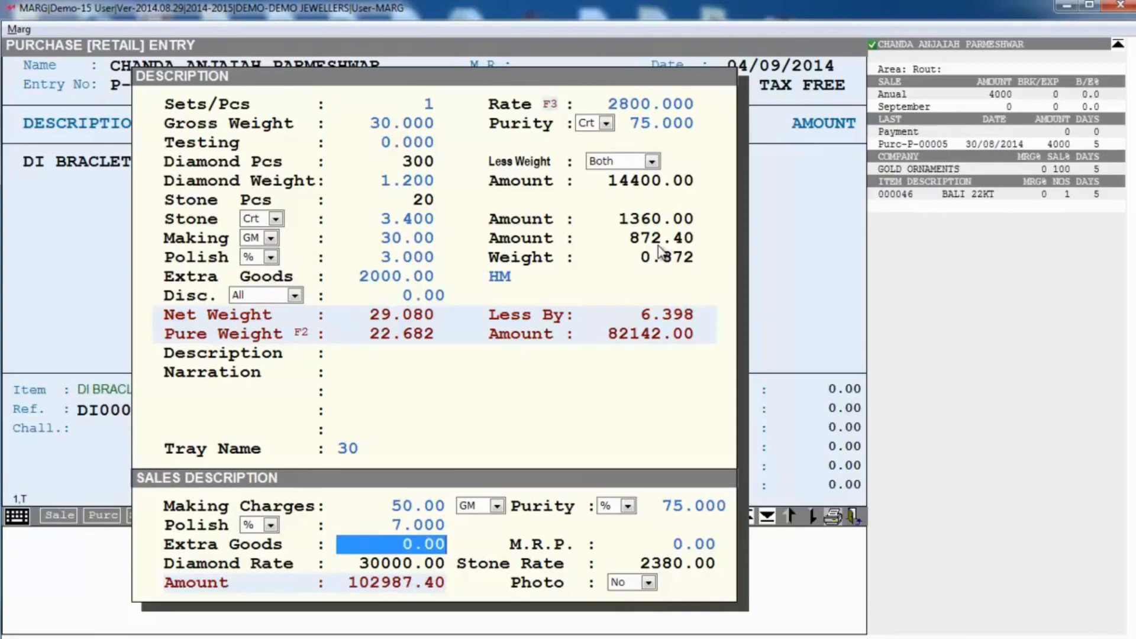
Step: Enter sales extra goods of 3000, leave MRP at zero, and set Photo to Yes
text(3000 .)
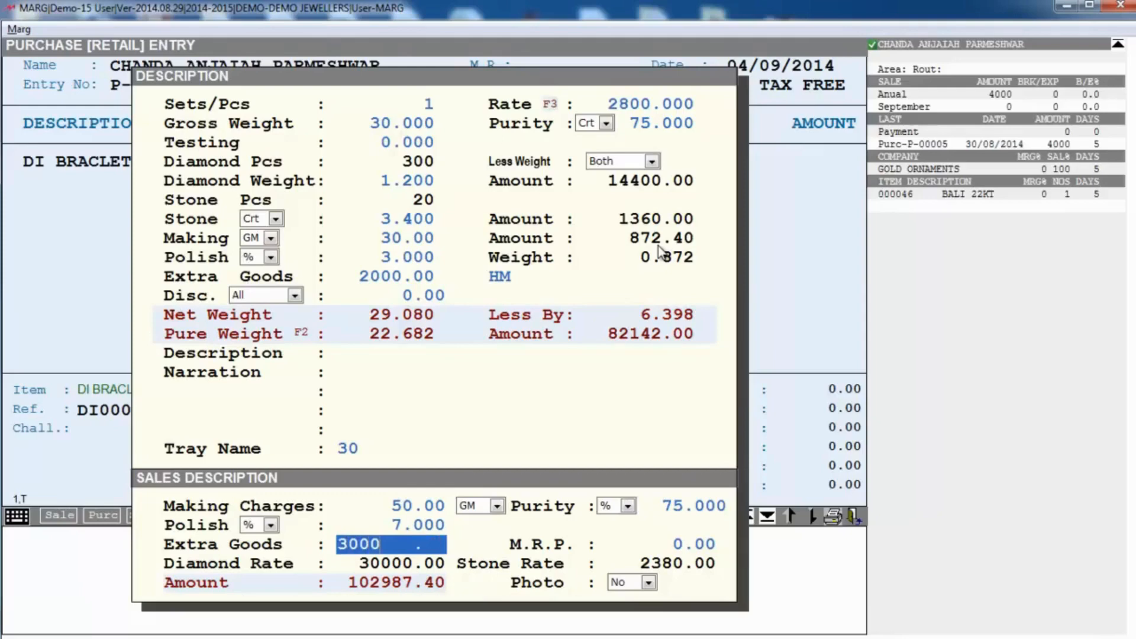
key(Return)
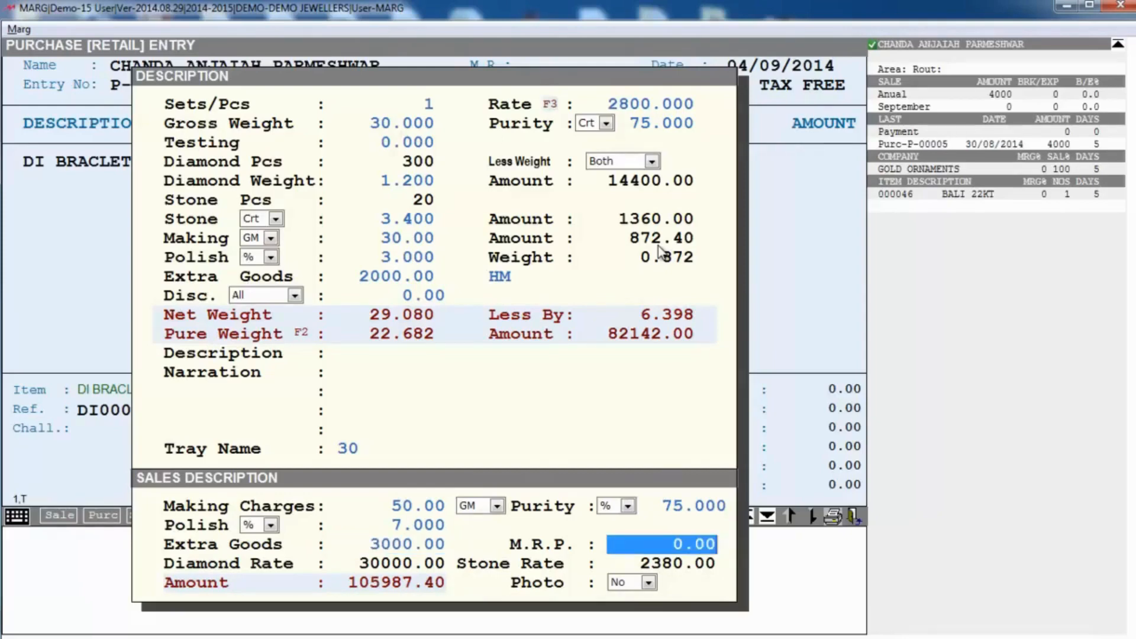
key(Return)
key(alt+Down)
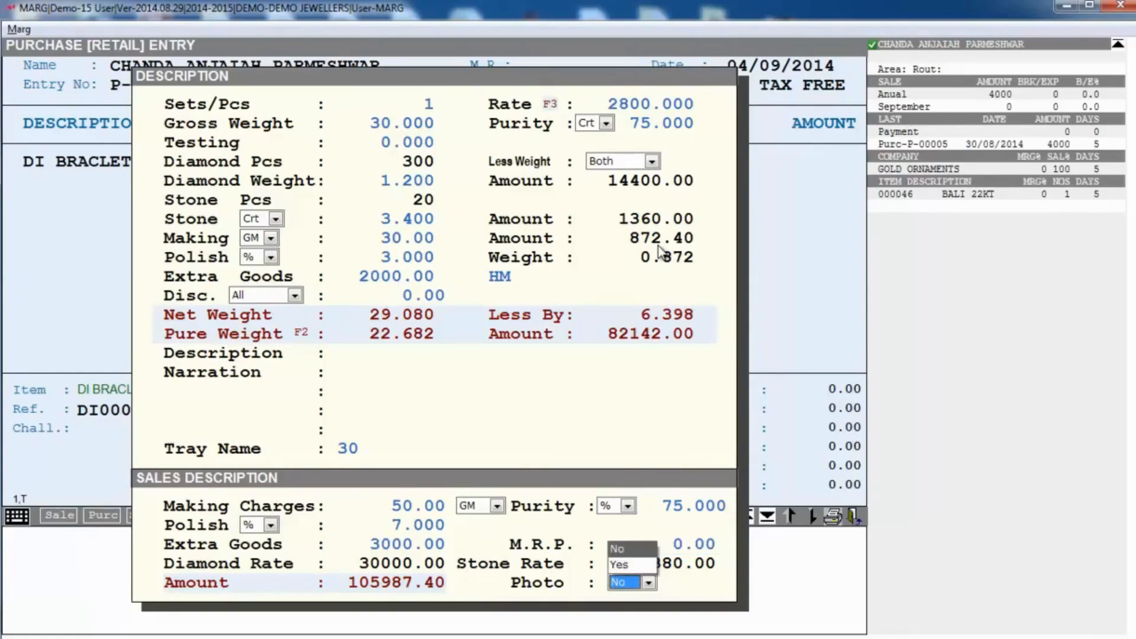
key(Down)
key(Return)
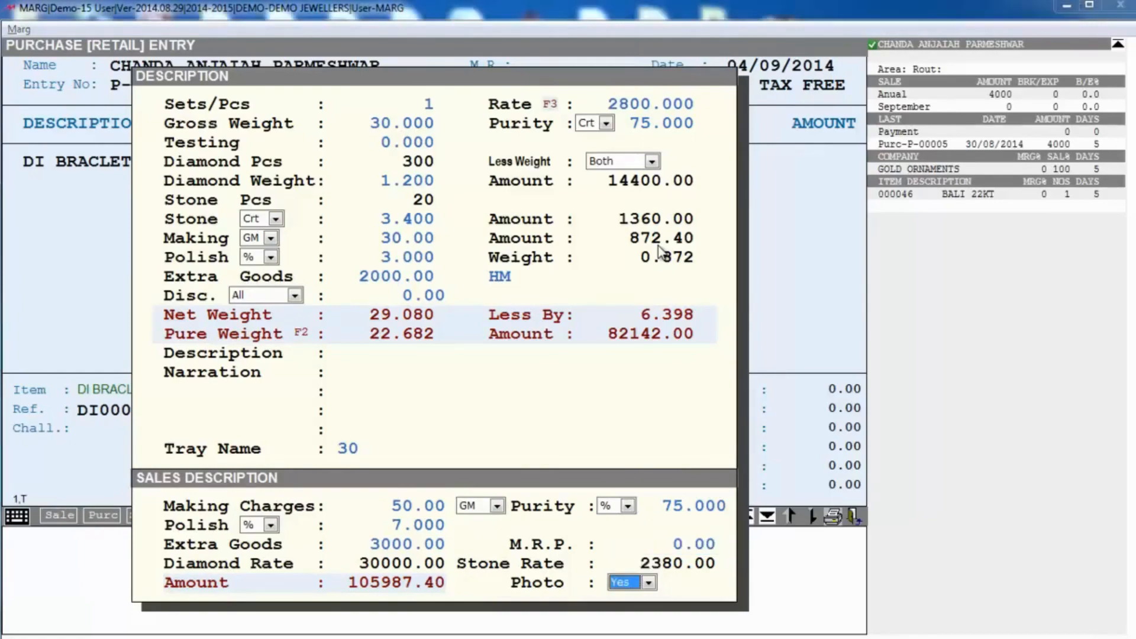
Step: Choose image 201 from the photo folder as DI BRACLET's photo
double_click(156, 181)
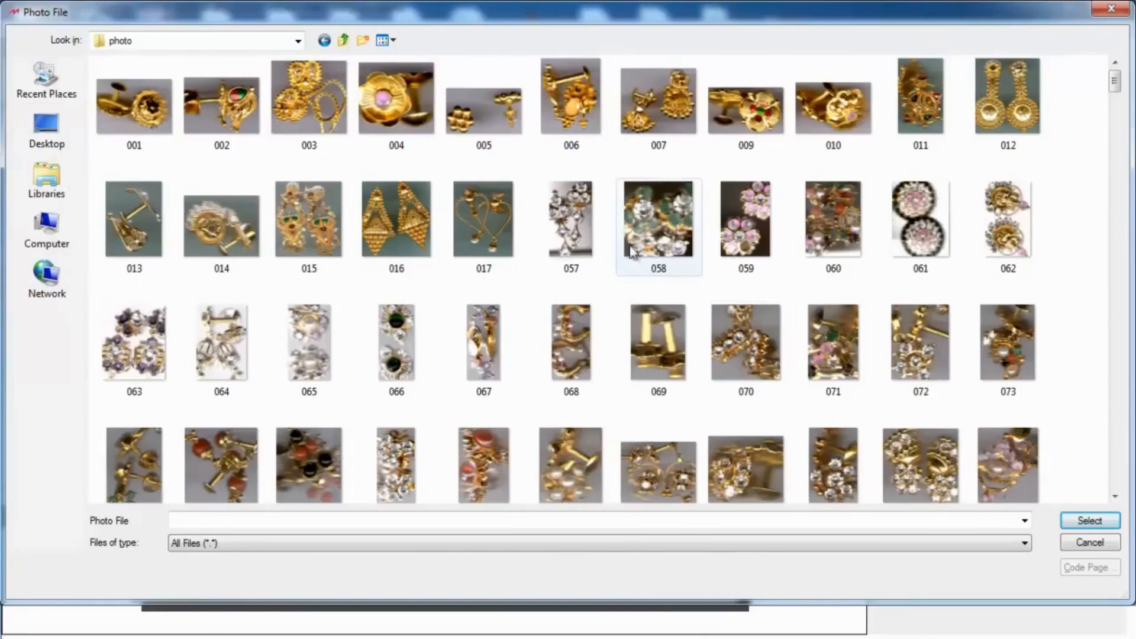
click(1115, 495)
click(1115, 495)
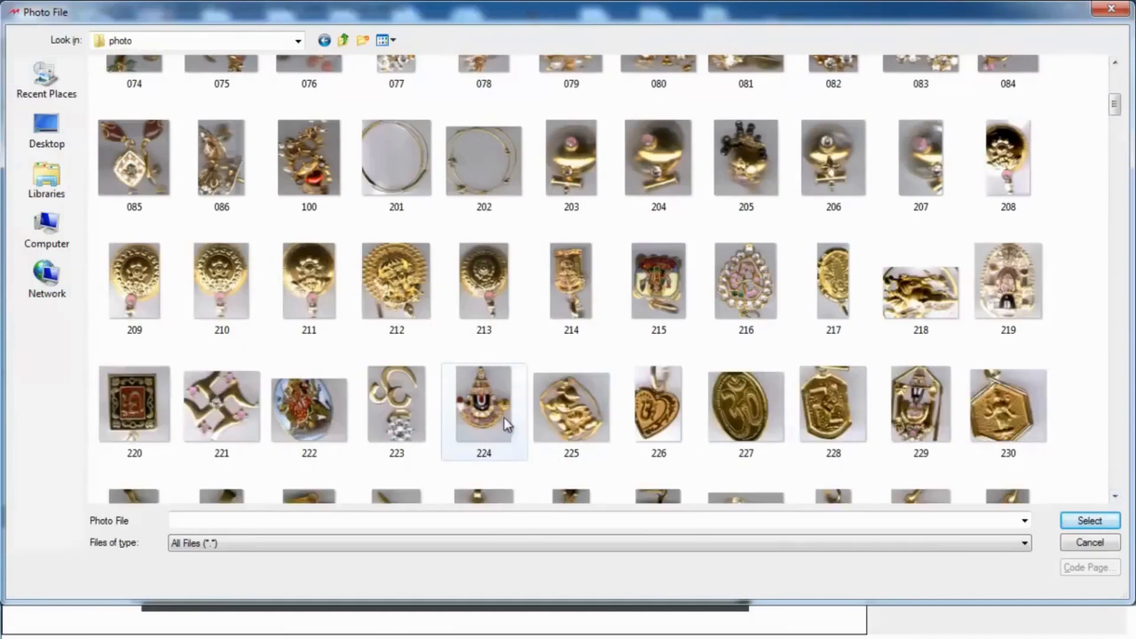
click(404, 143)
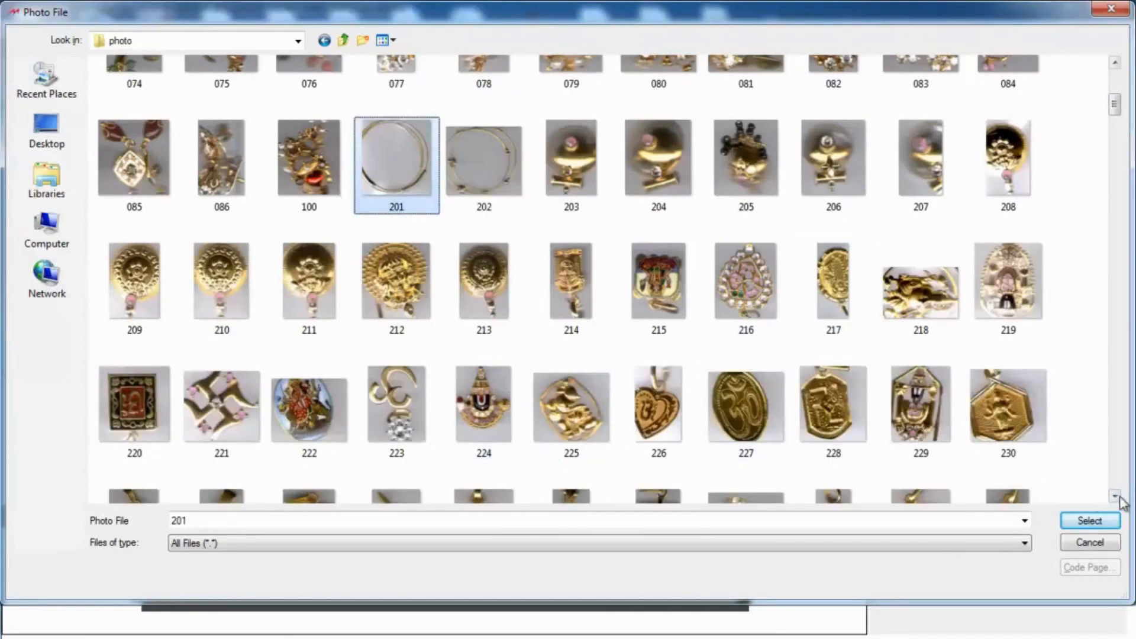
click(1098, 523)
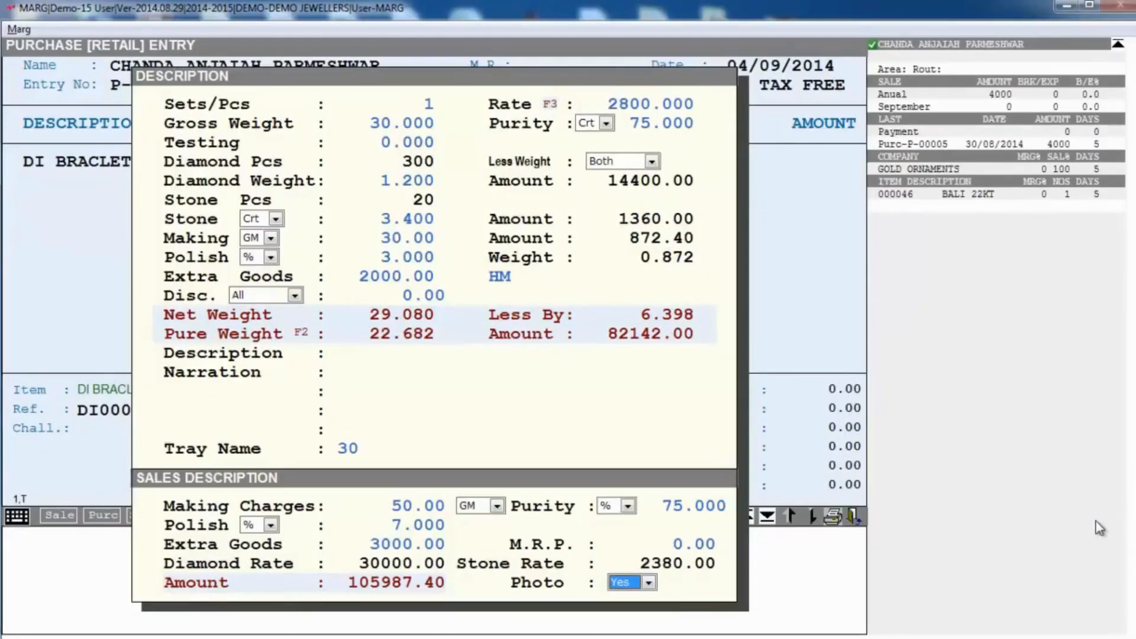
Step: Add the bracelet line, decline the check prompt, and save the bill at 82142.00
key(Return)
key(Escape)
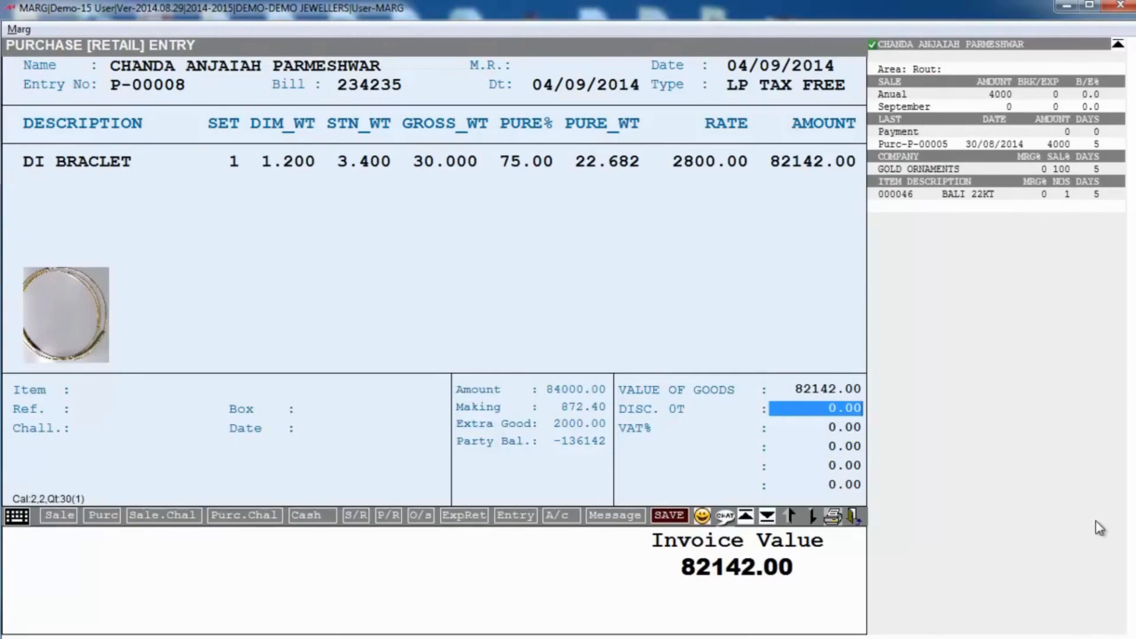
key(Return)
key(Right)
key(Right)
key(Return)
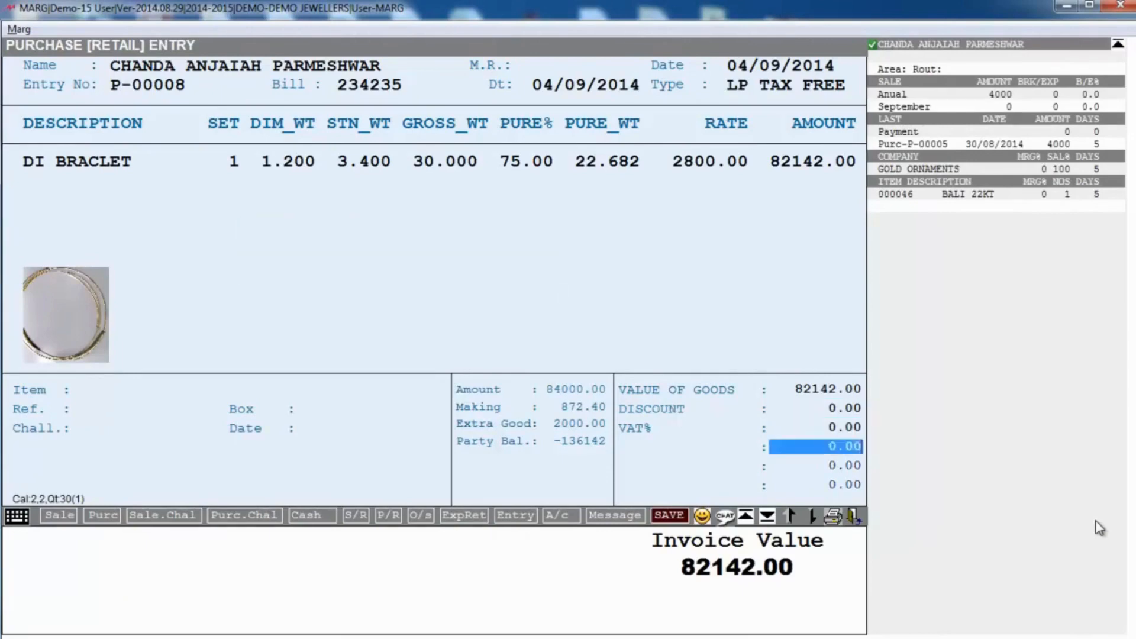
key(Return)
key(Return)
key(Return)
key(Return)
key(Return)
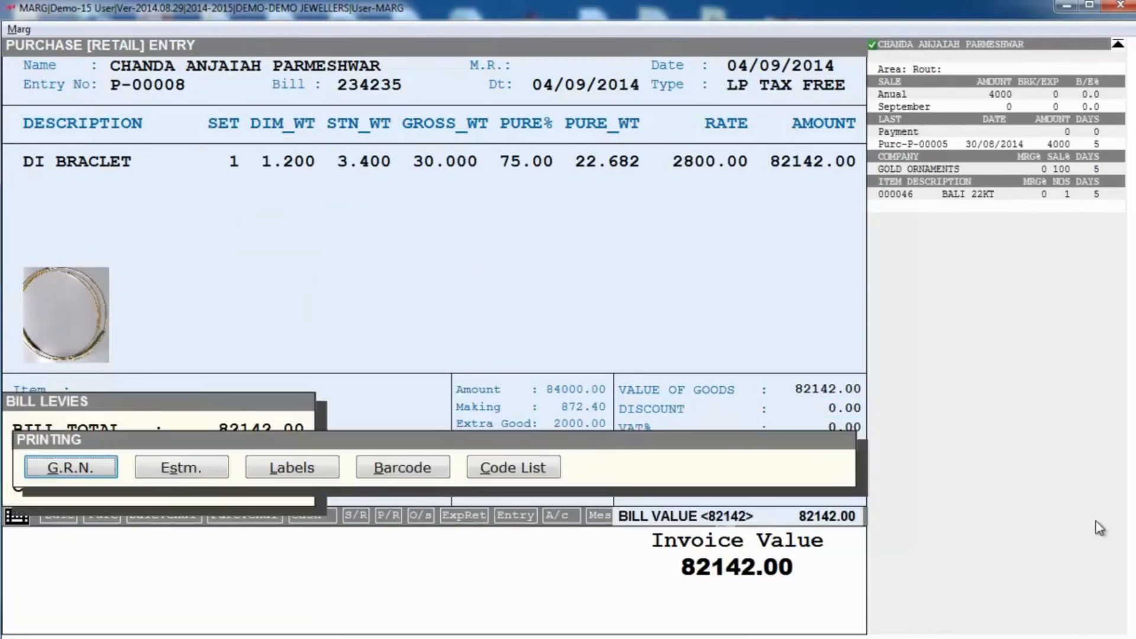
key(Right)
key(Right)
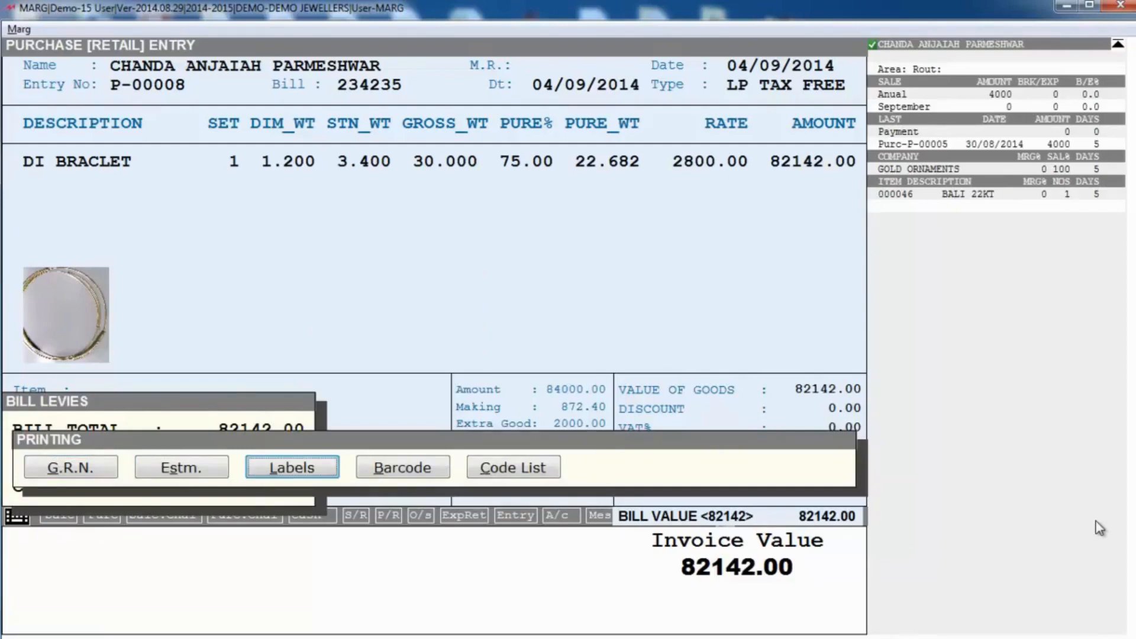
Step: Print the DI BRACLET label (barcode DI000003) to PDF via doPDF, then return to the main menu
key(Return)
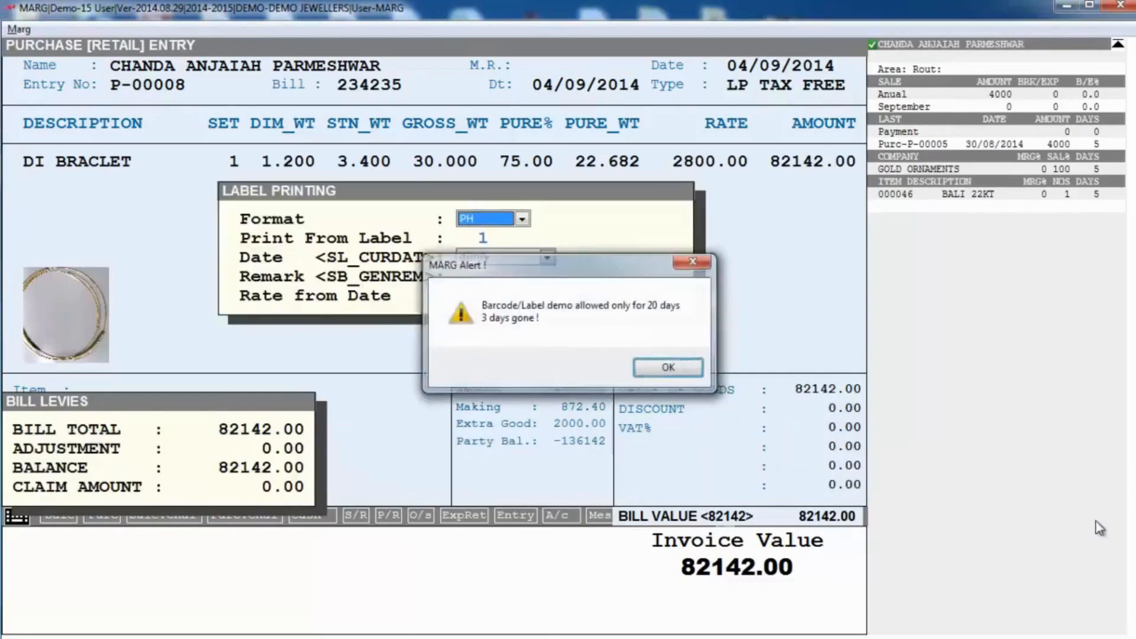
key(Return)
key(Return)
key(Return)
key(Return)
key(Return)
key(Return)
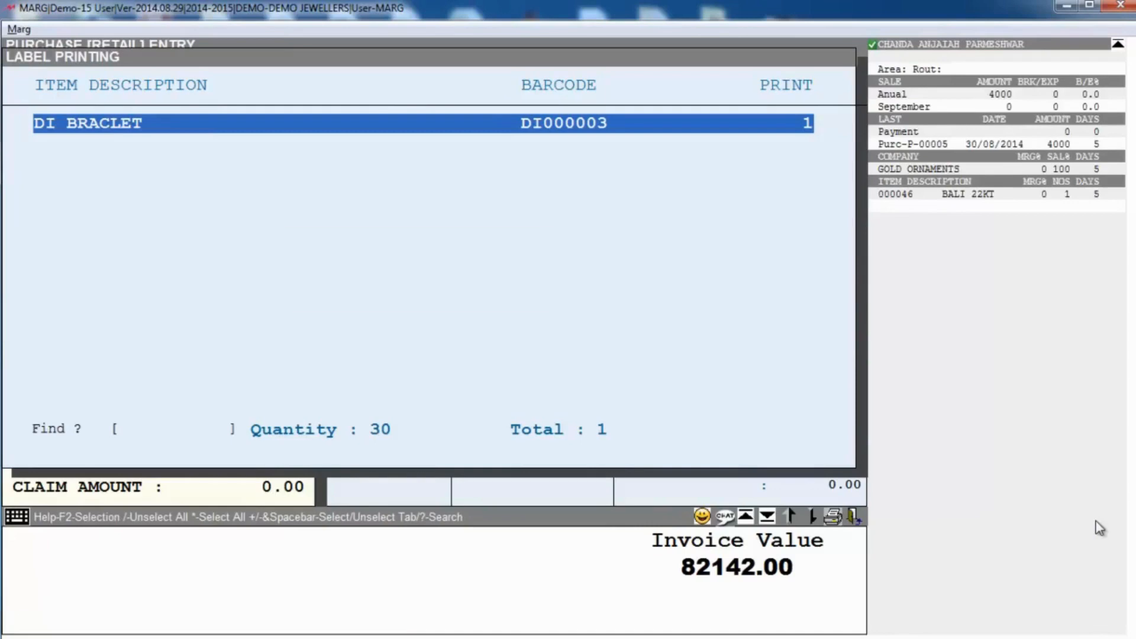
key(Escape)
key(Right)
key(Return)
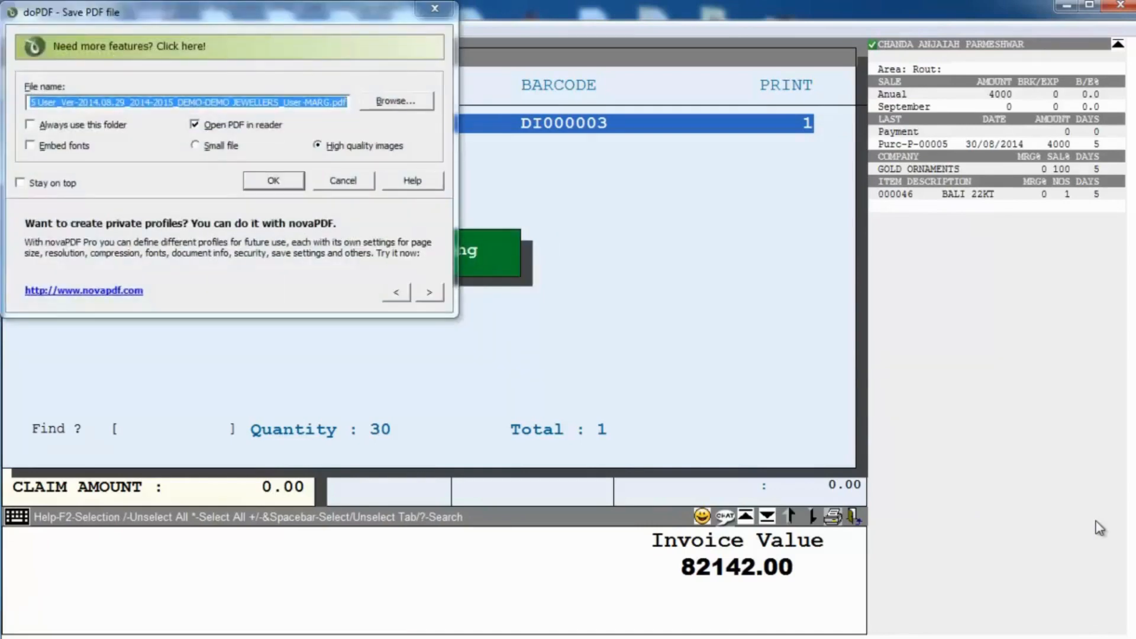
click(274, 182)
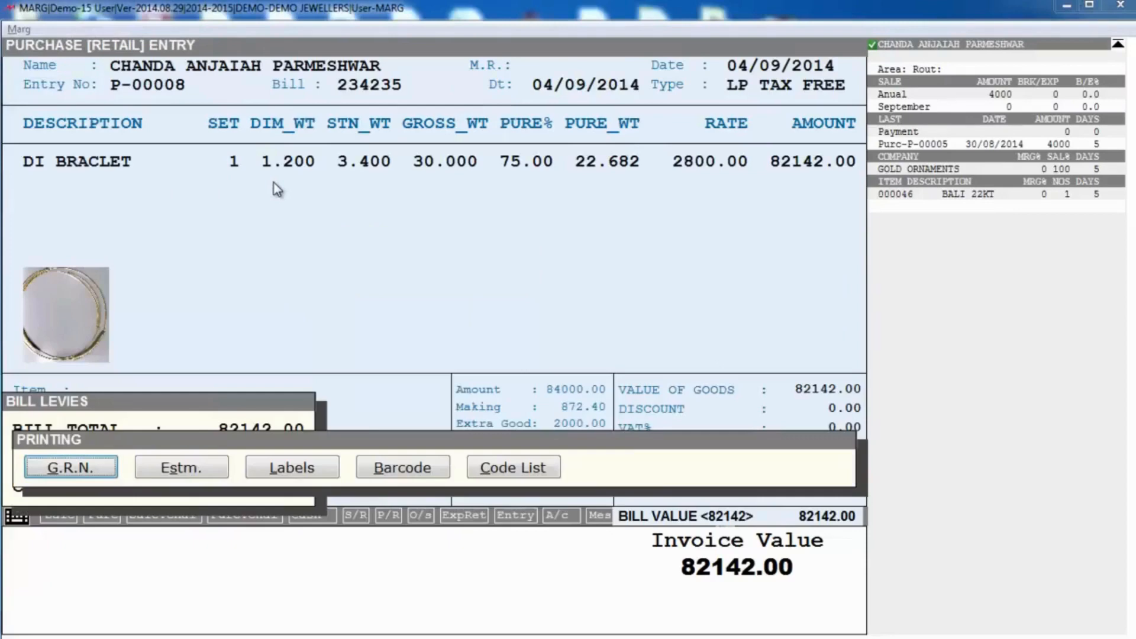
key(Escape)
key(Escape)
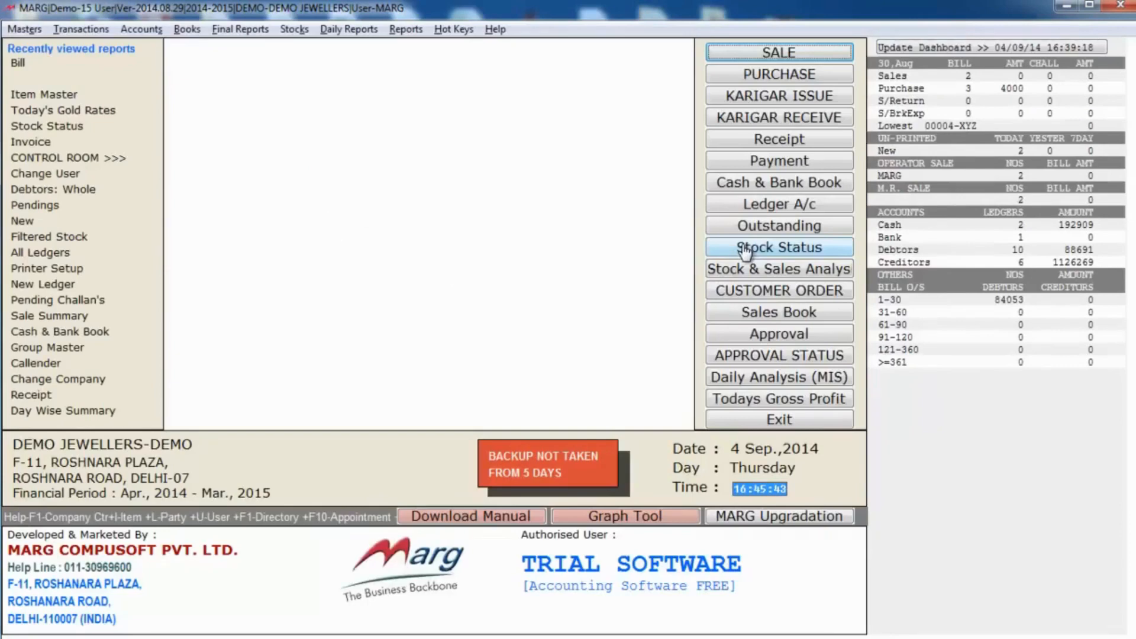
click(745, 251)
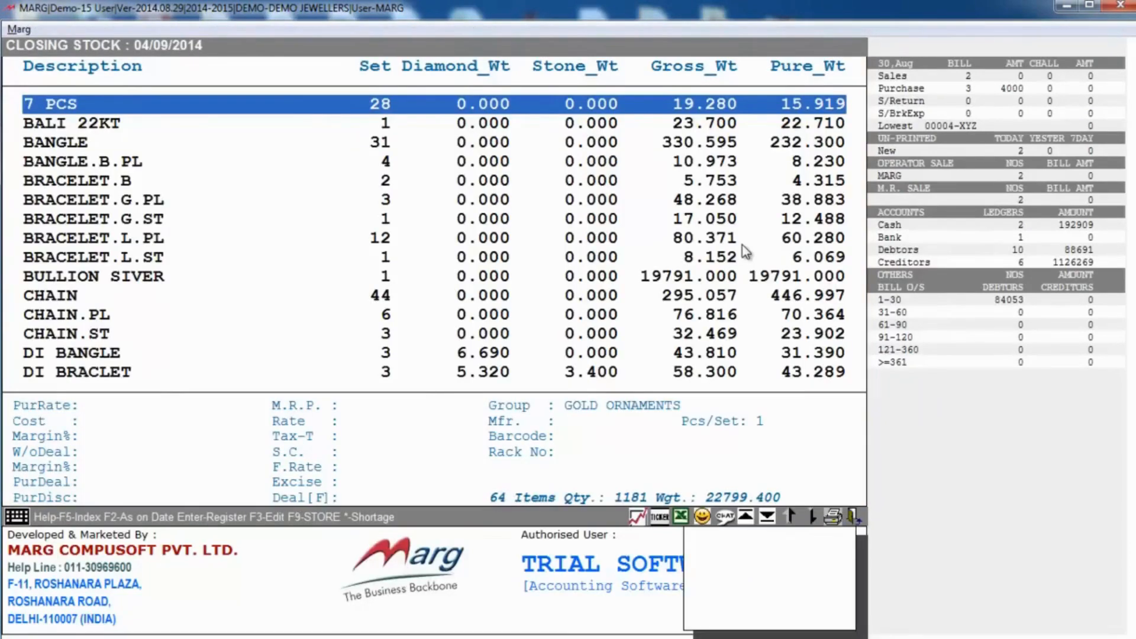
text(DI)
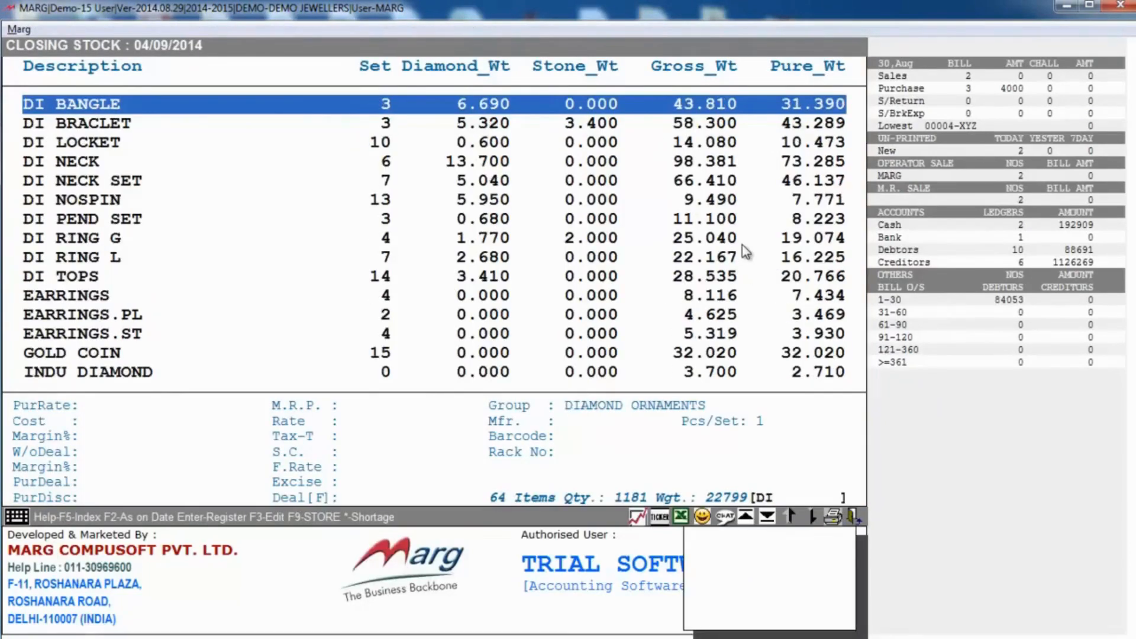
key(Down)
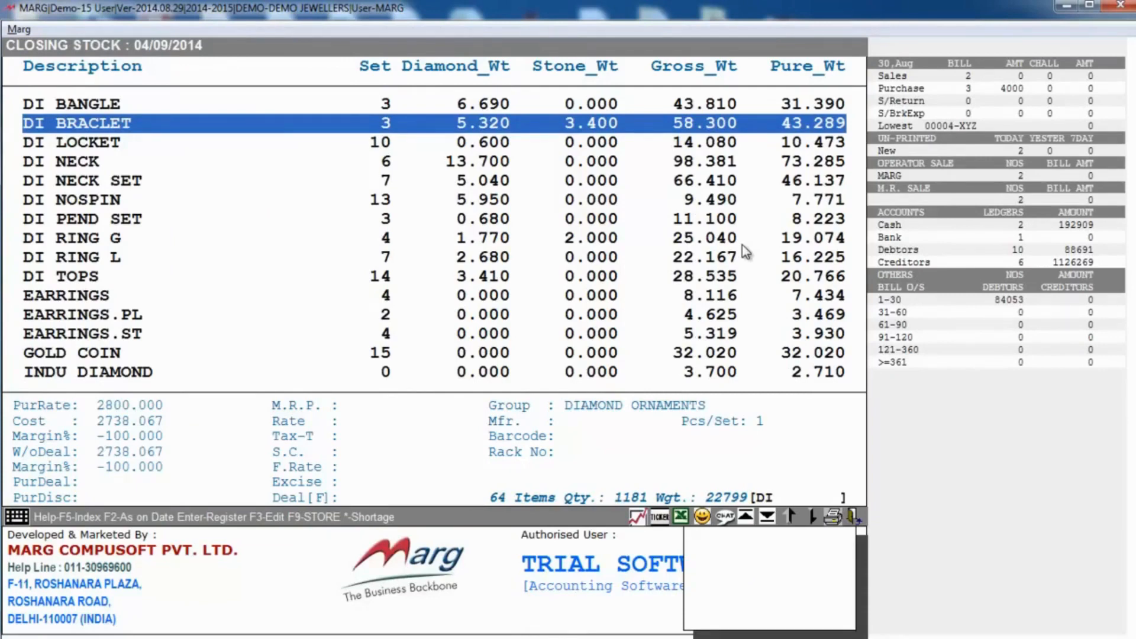
key(Return)
key(Right)
key(Return)
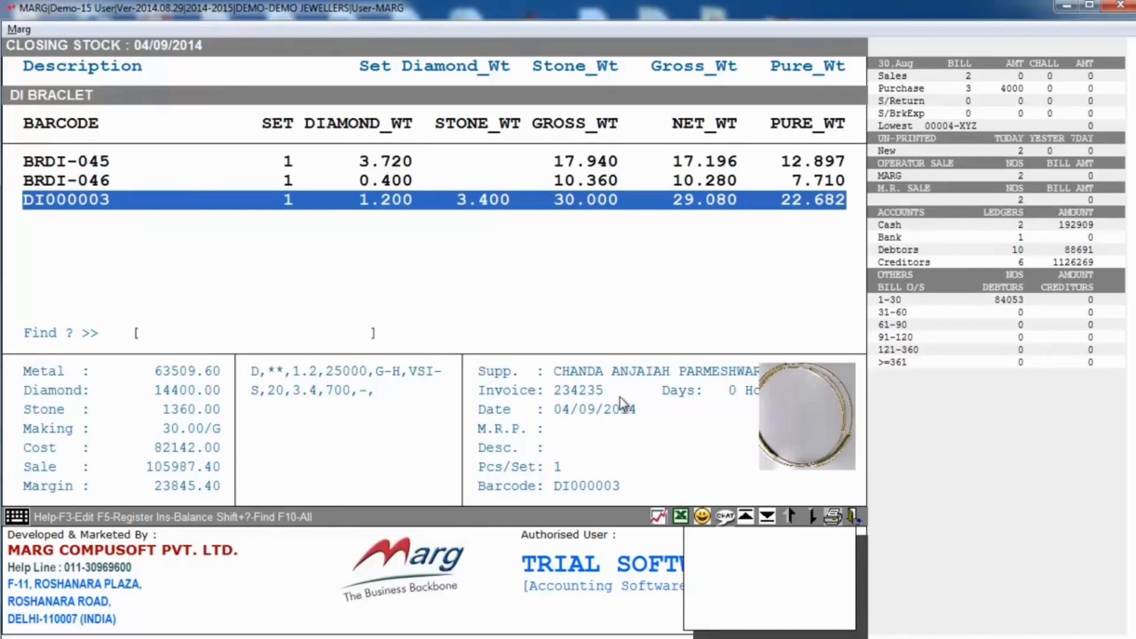
key(Escape)
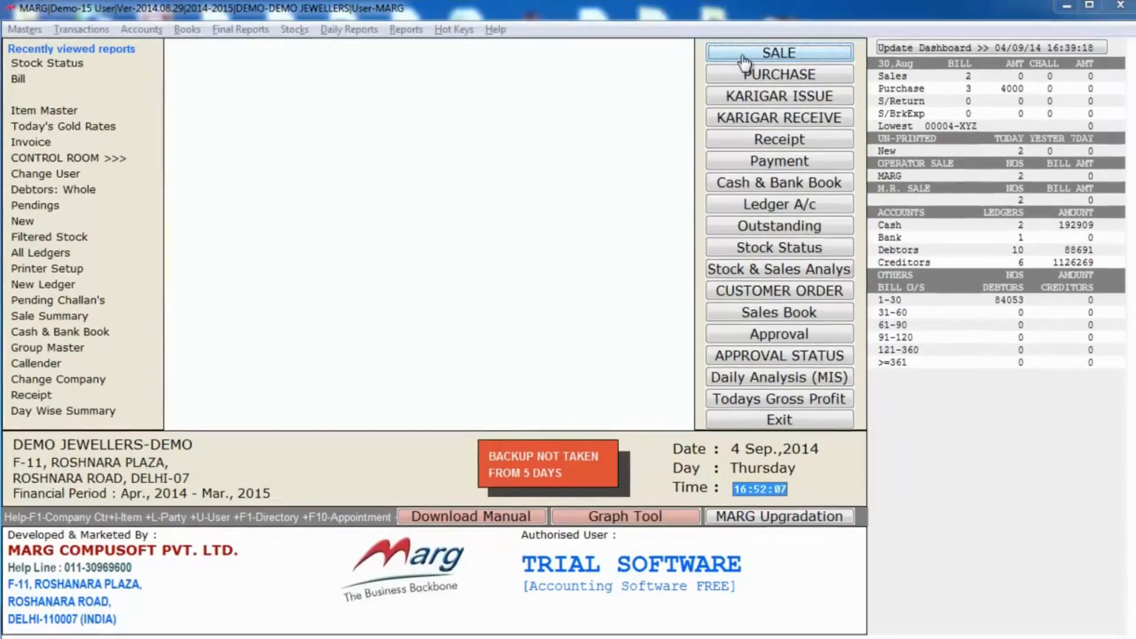
Step: Start sale bill 00006 dated 04/09/2014 for the CUSTOMER ledger with bill type LS 1%
click(743, 58)
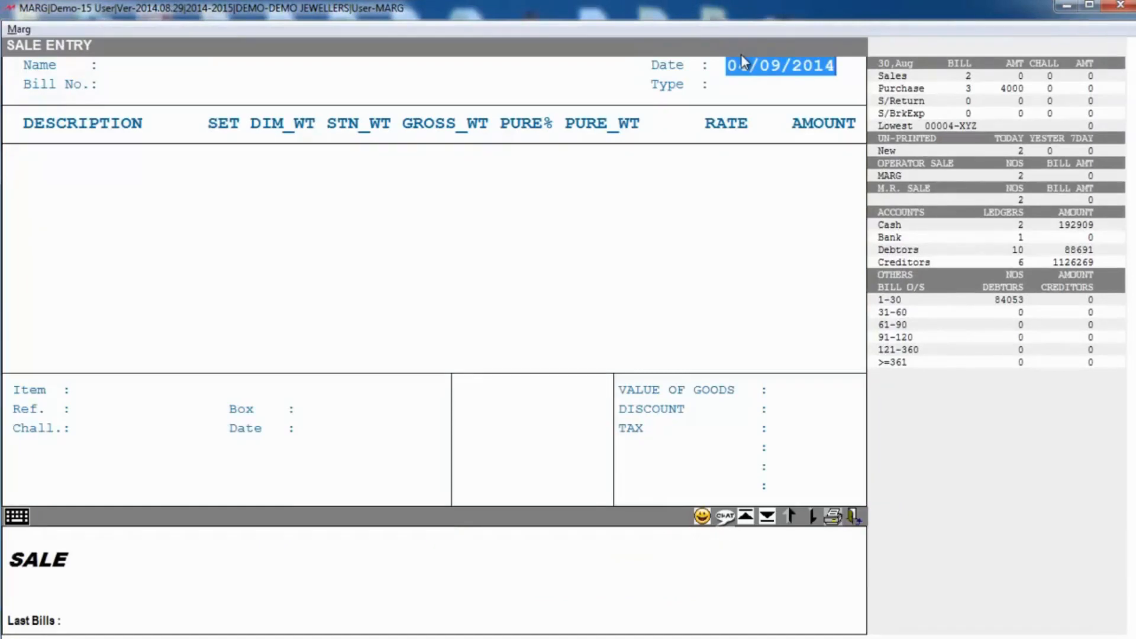
key(Return)
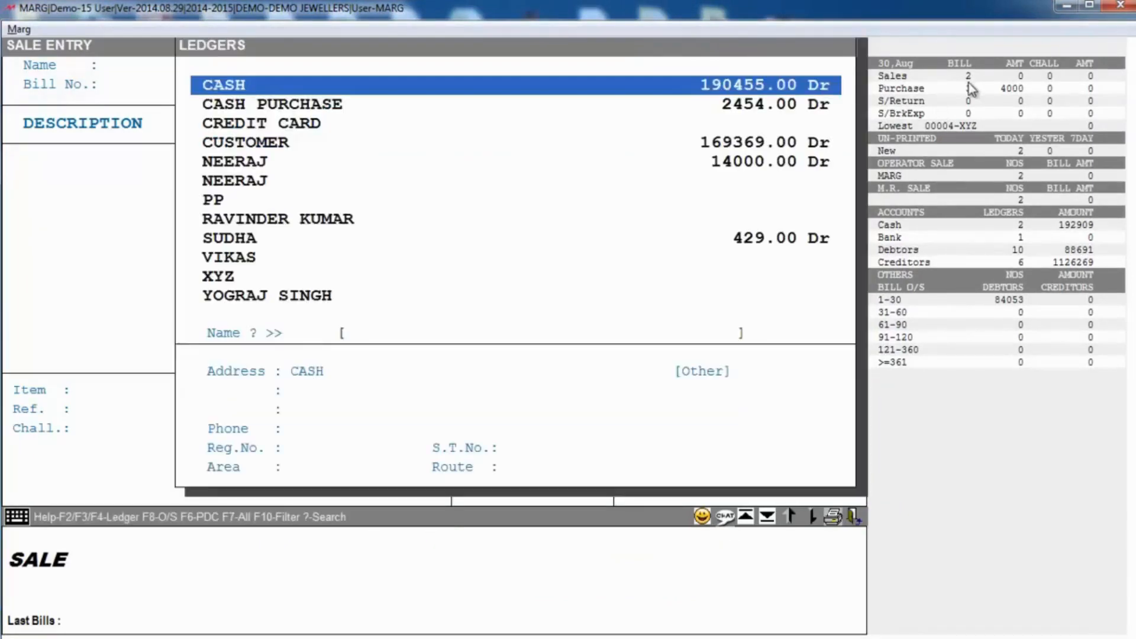
key(Down)
key(Down)
key(Down)
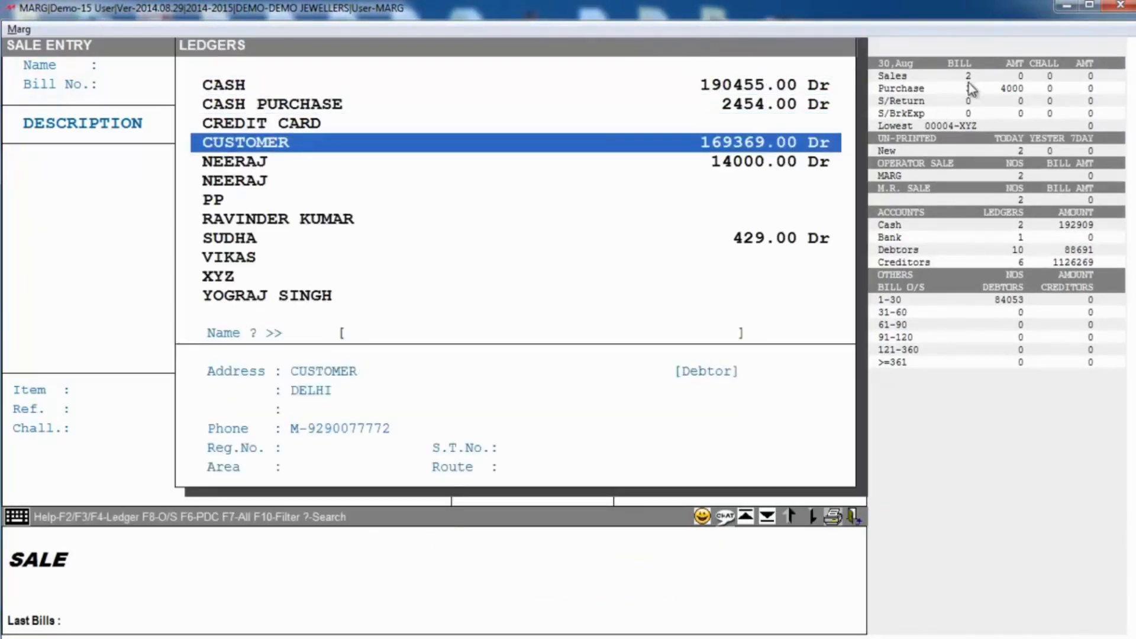
key(Return)
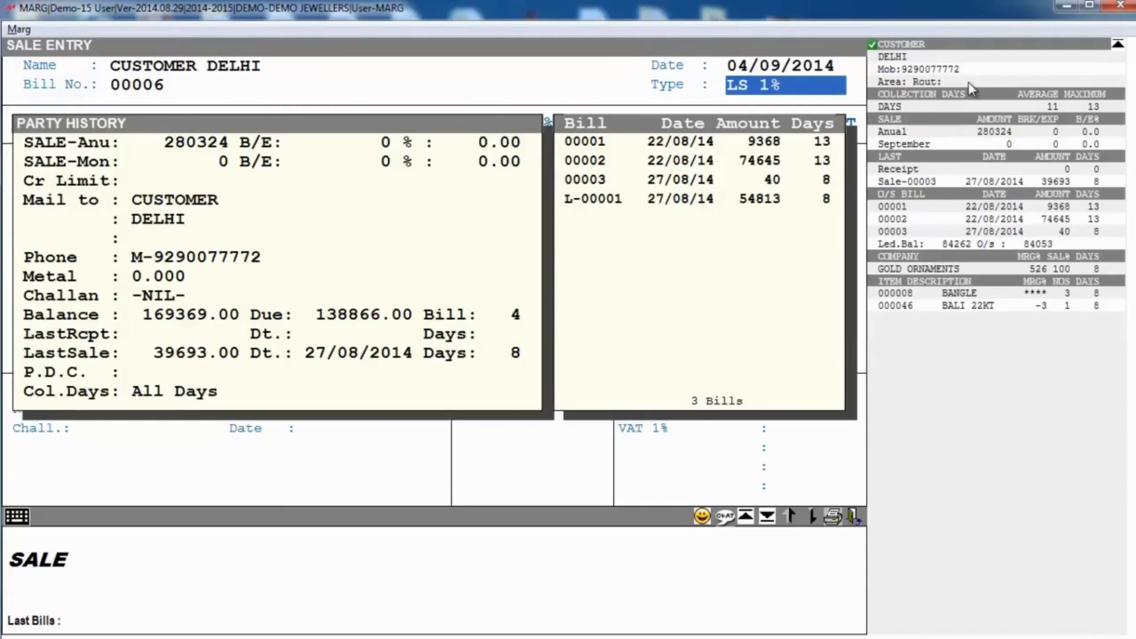
key(Return)
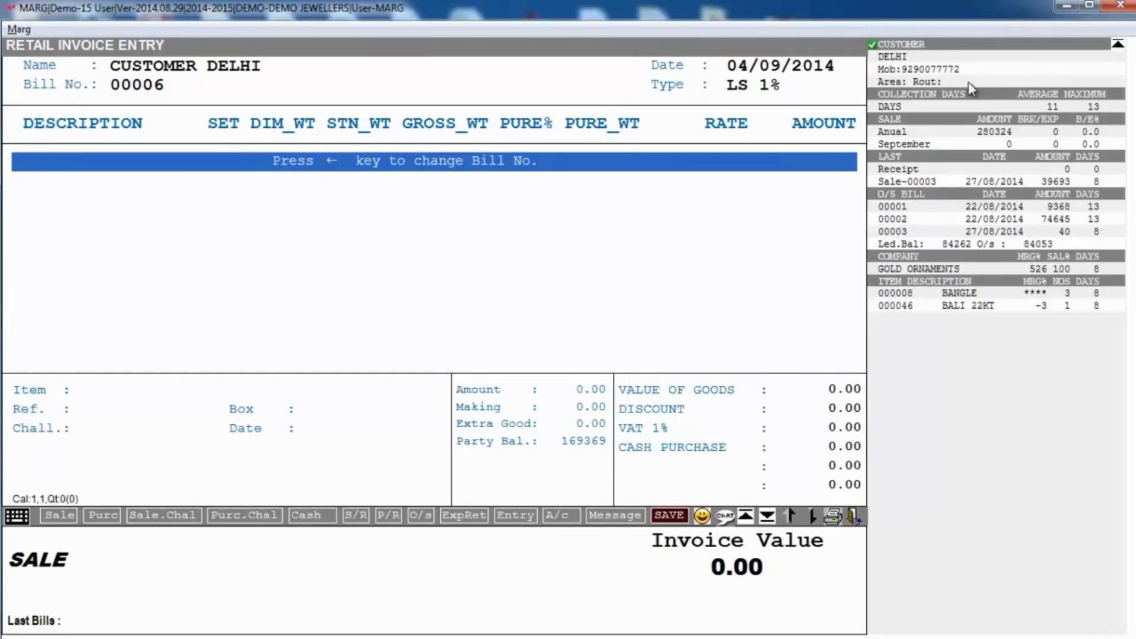
Step: Add barcoded piece DI000003 (DI BRACLET, 30.000 gross, rate 2900) for an invoice value of 85254.30
text(DI)
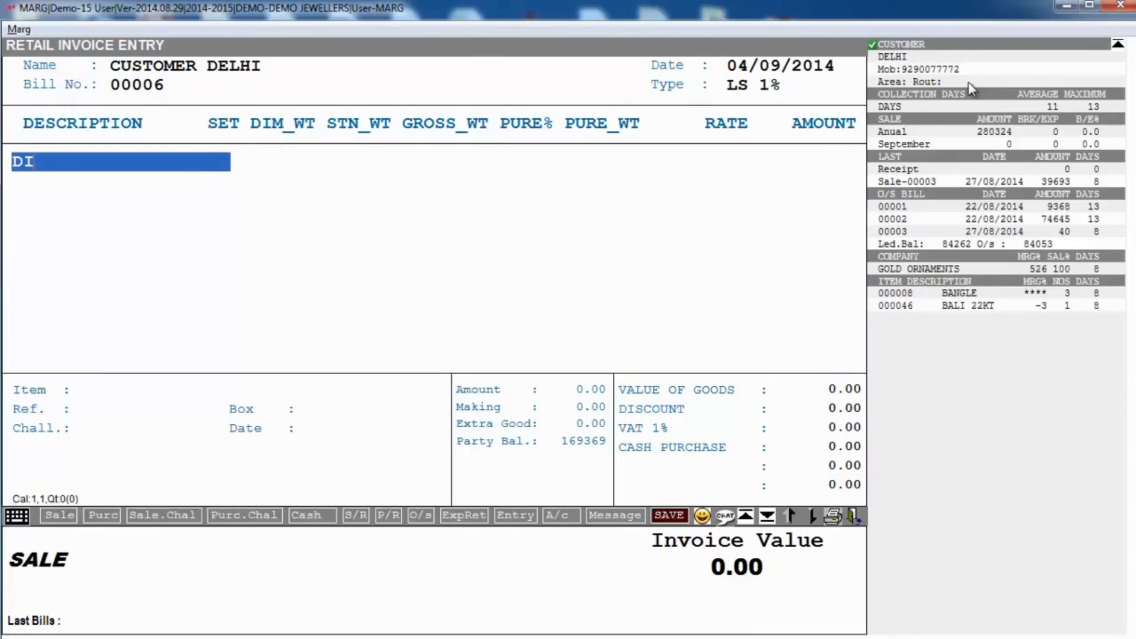
text(000003)
key(Return)
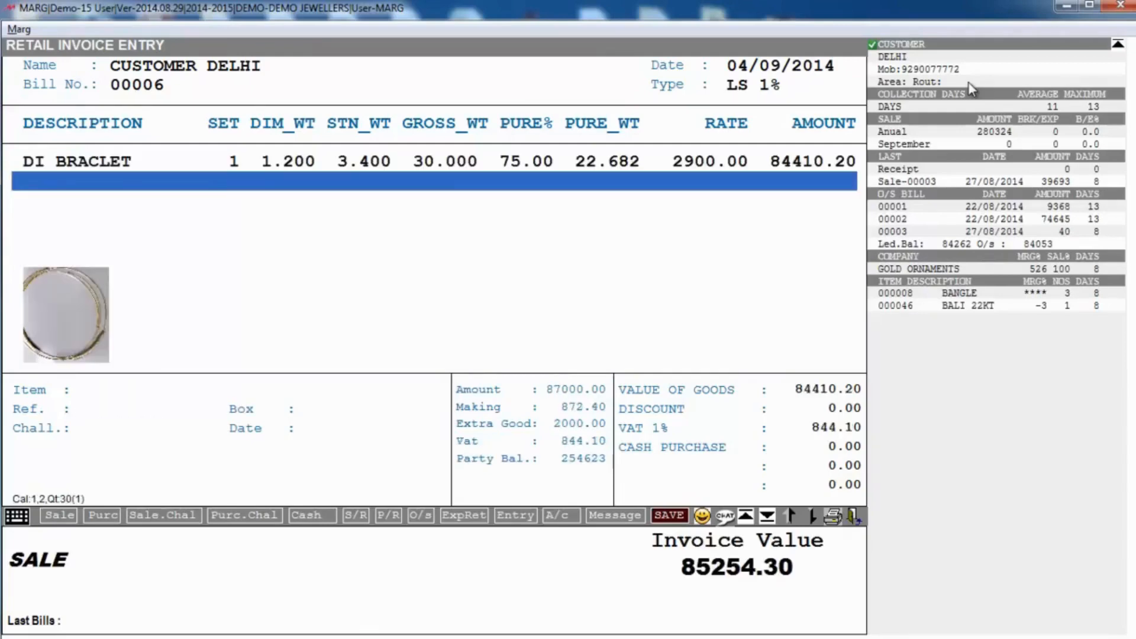
key(Up)
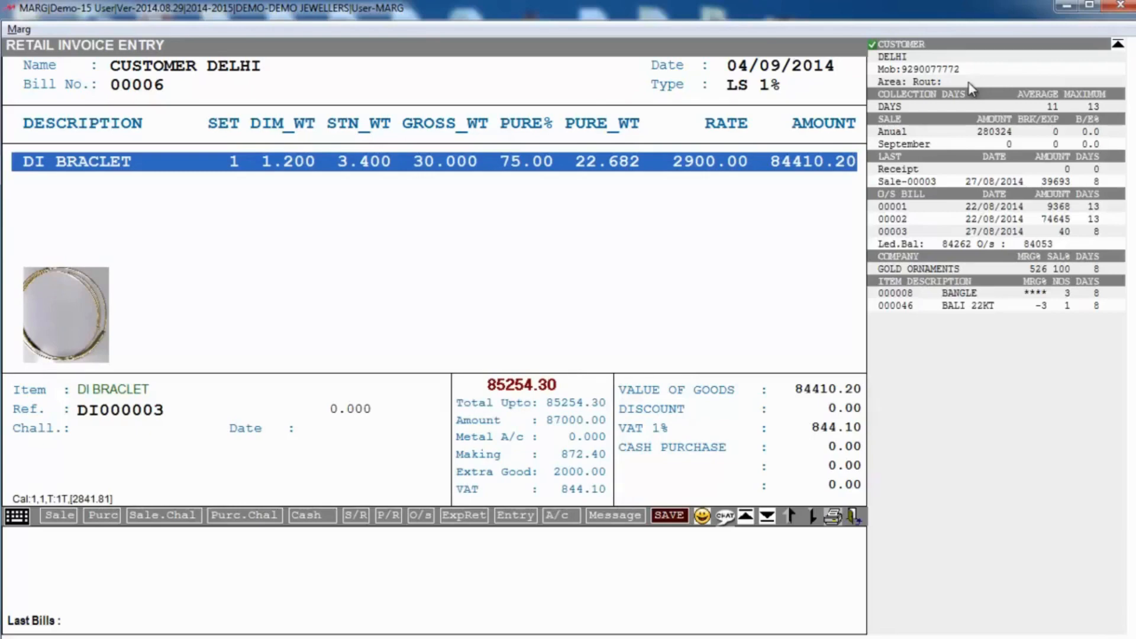
key(Return)
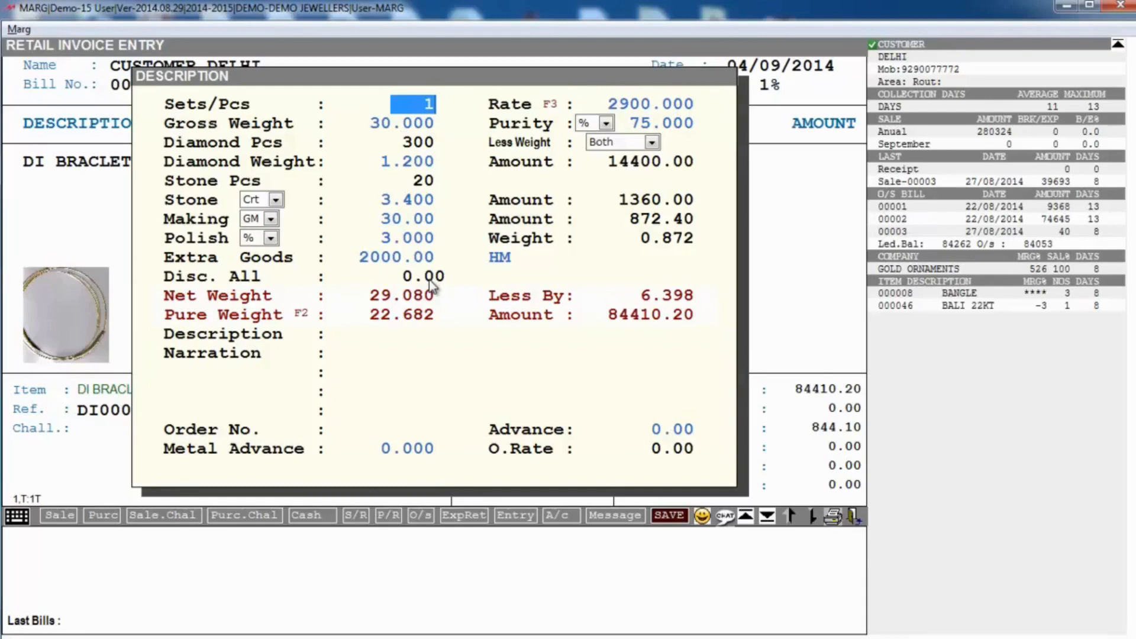
key(Escape)
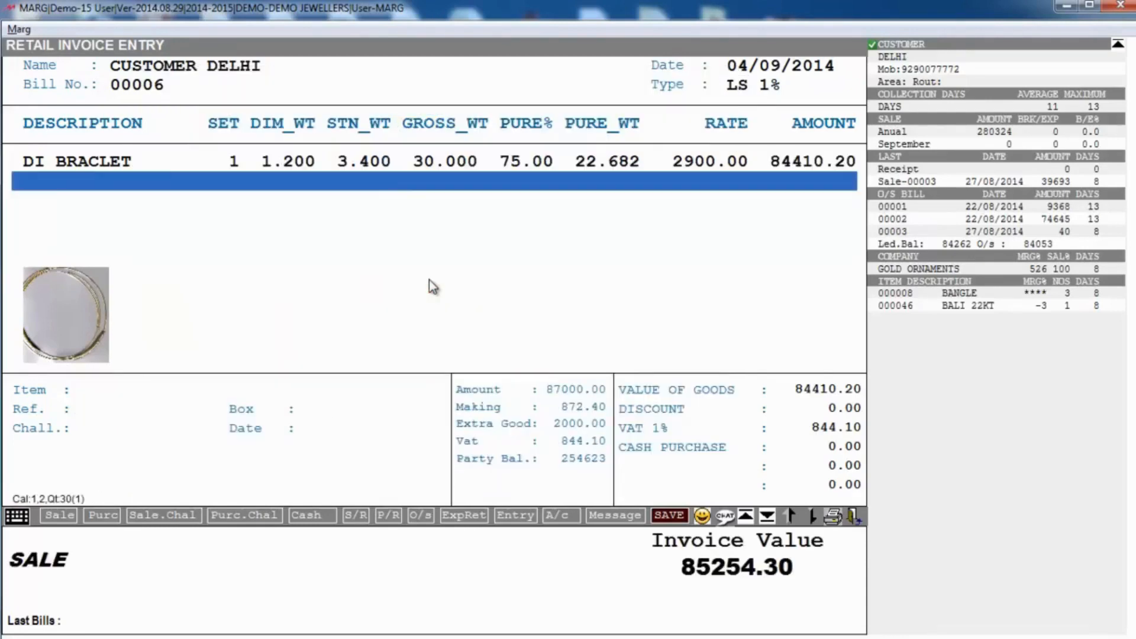
key(Escape)
Step: Record 30000 paid in cash and 20000 by credit card with its card number
key(Return)
key(Return)
key(Return)
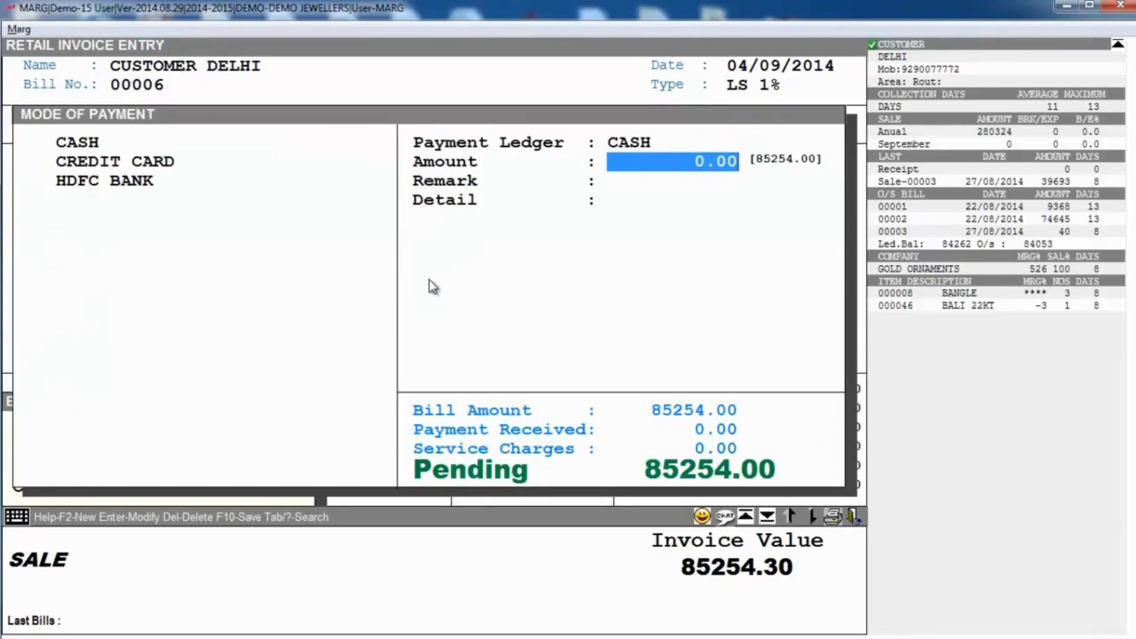
text(30000)
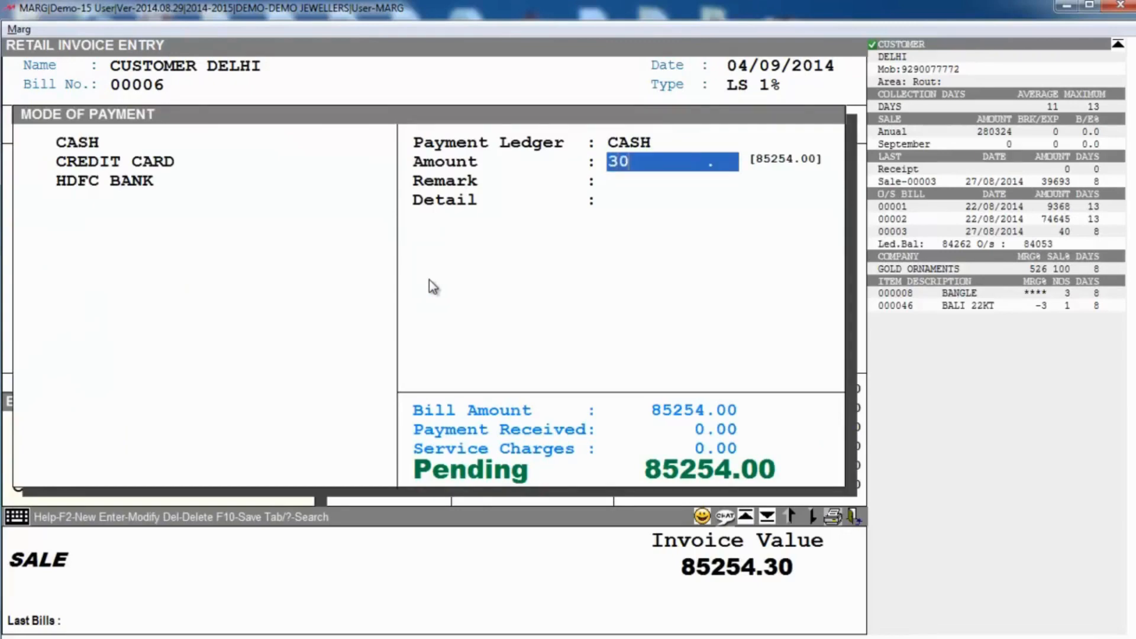
key(Return)
key(Return)
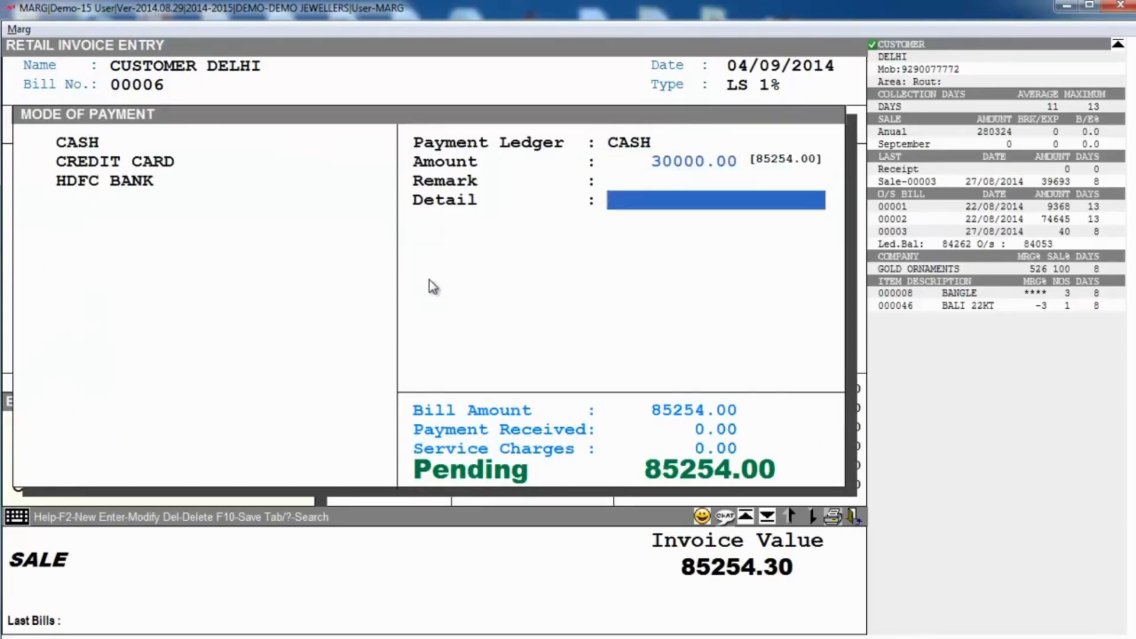
key(Return)
key(Down)
key(Return)
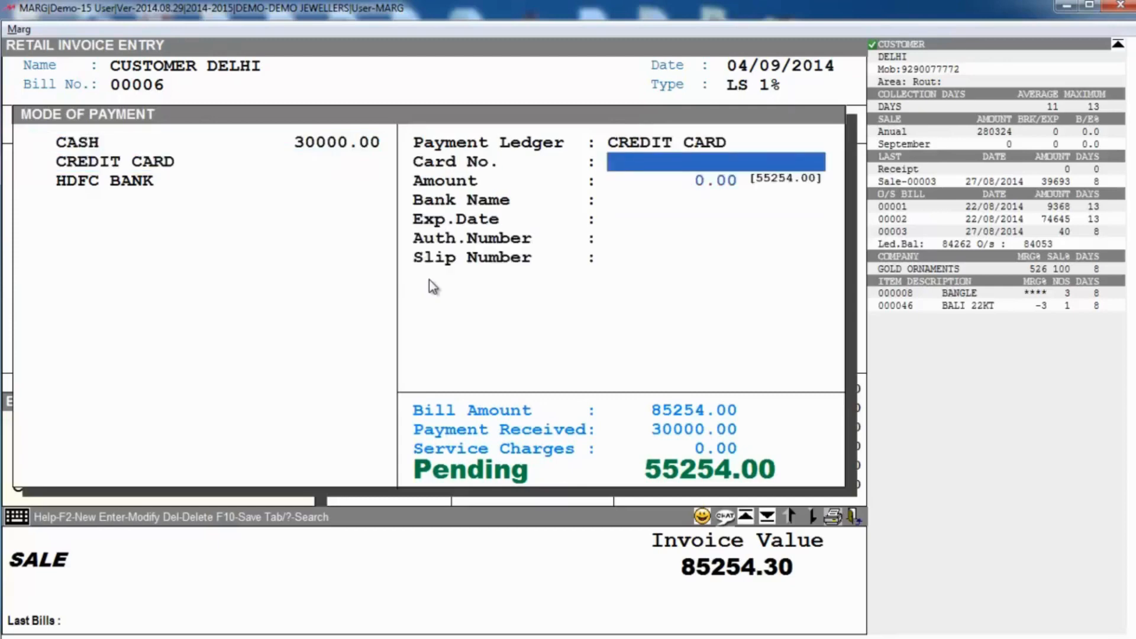
text(435656)
key(Return)
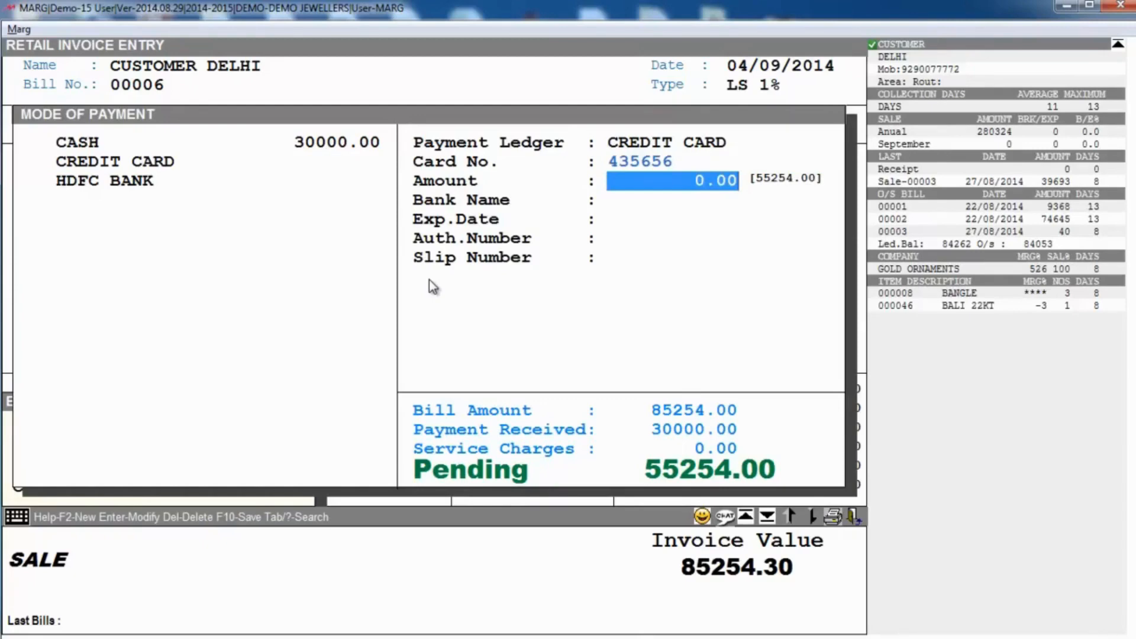
text(20000 .)
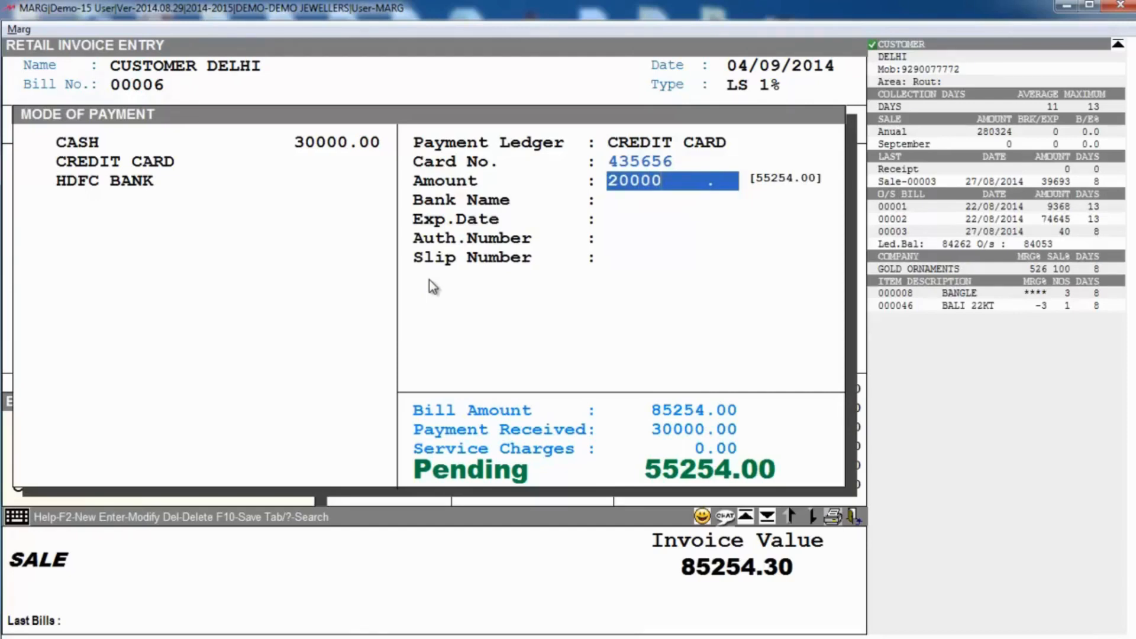
key(Return)
key(Return)
key(Return)
key(Return)
key(Return)
key(Down)
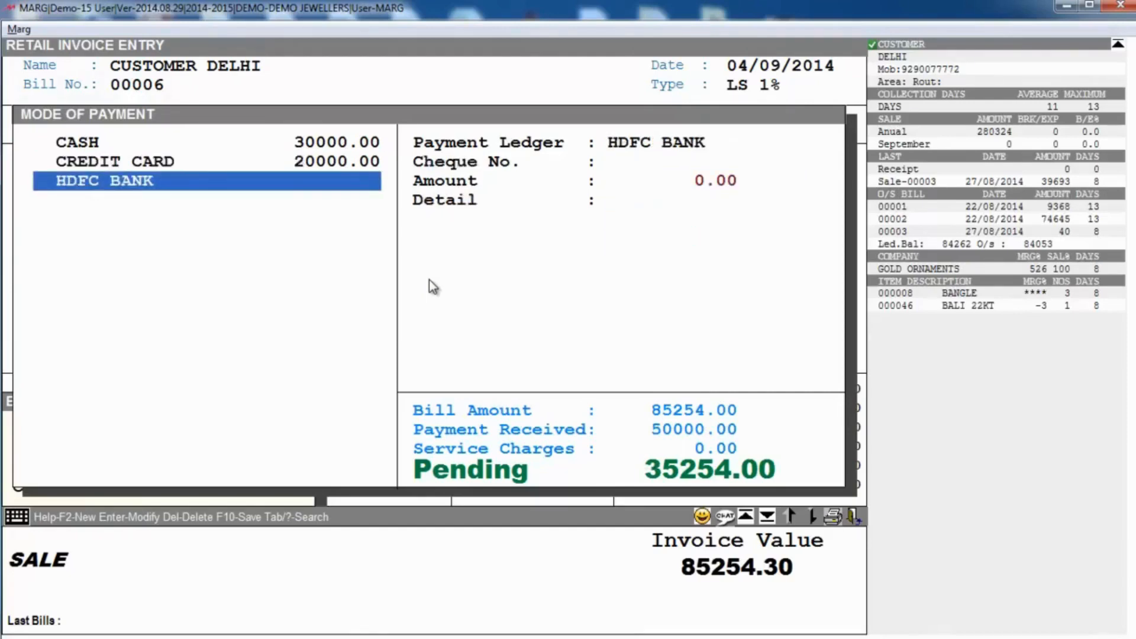
Step: Record the remaining 35254 as an HDFC BANK cheque payment with its cheque number, leaving 0.00 pending
key(Return)
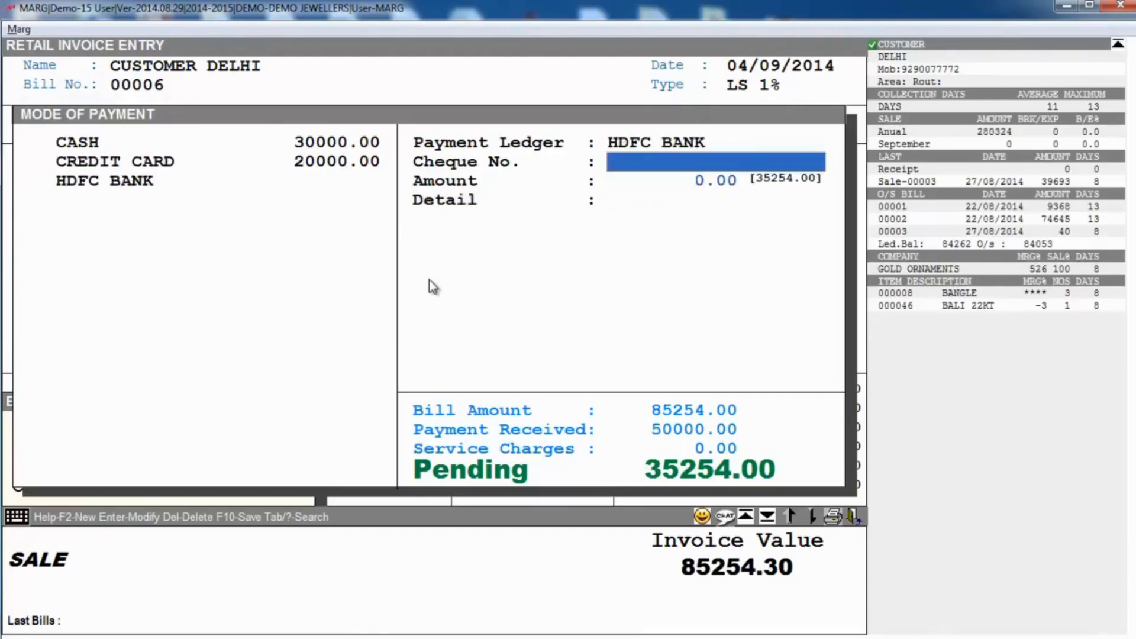
text(436436)
key(Return)
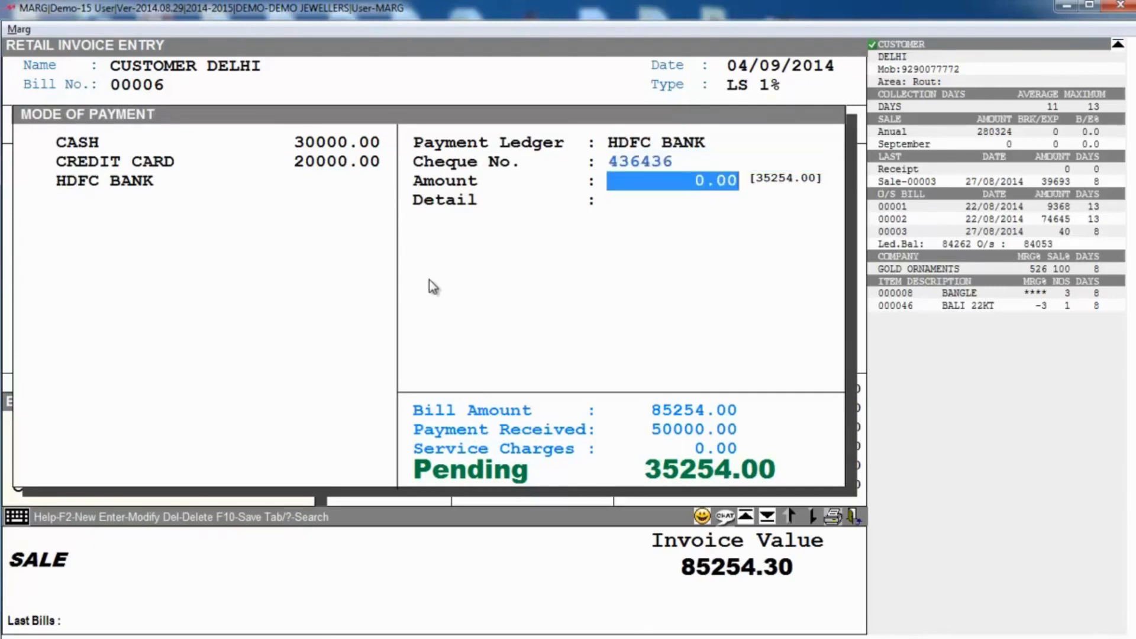
text(35)
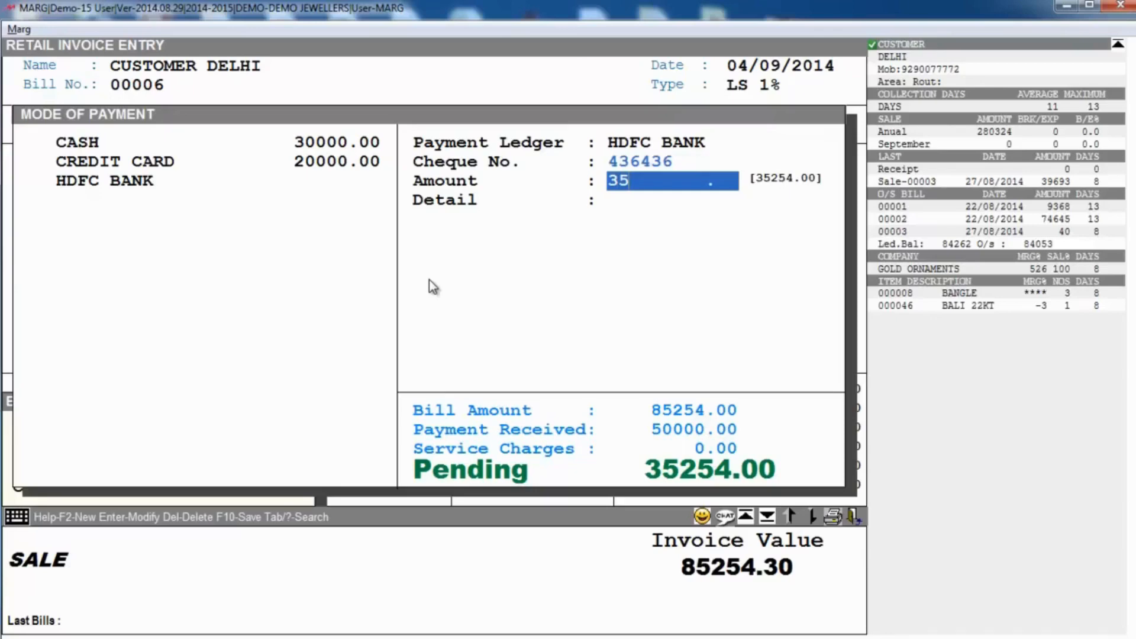
text(254)
key(Return)
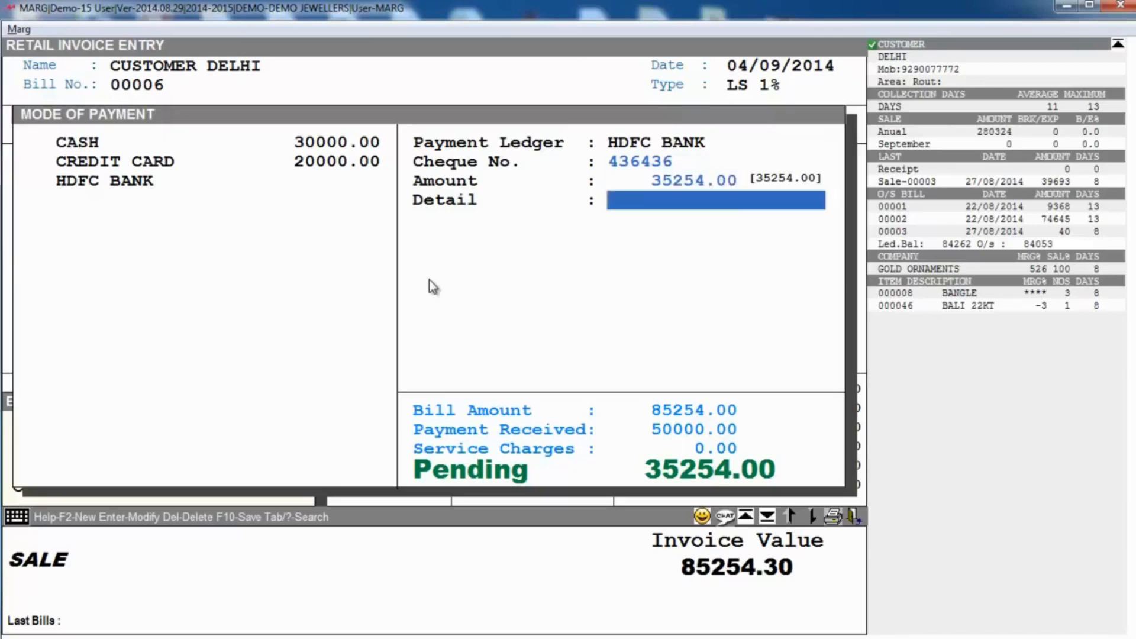
key(Return)
key(Return)
key(Return)
key(Return)
key(Return)
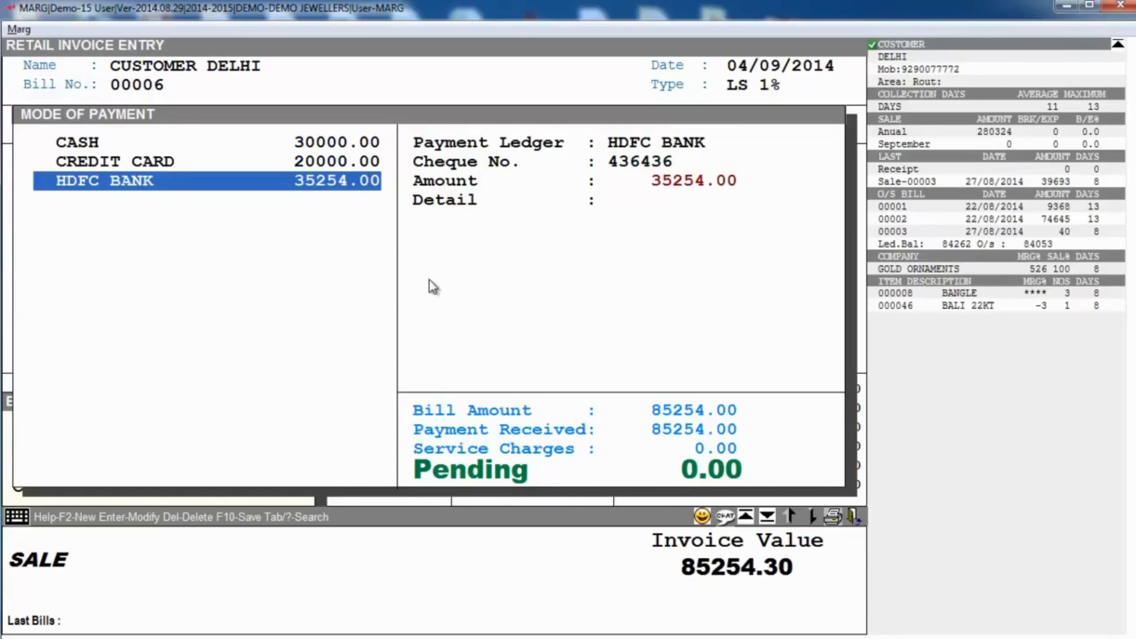
key(Tab)
key(Escape)
Step: Save bill 00006 with F10 and preview print copy 1 of the retail invoice
key(F10)
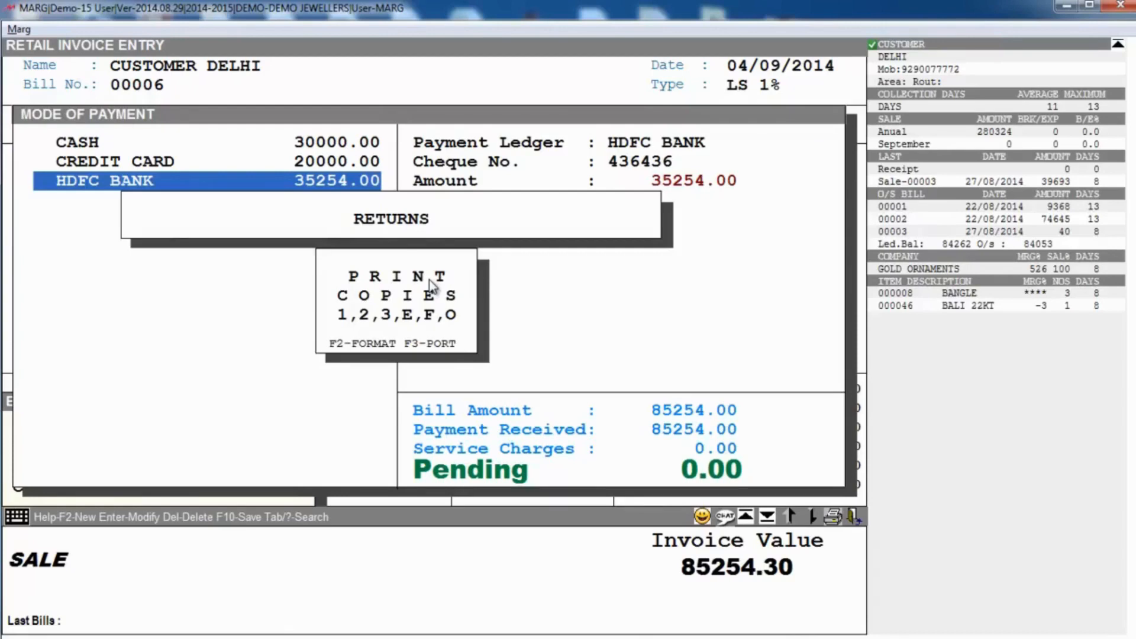
key(1)
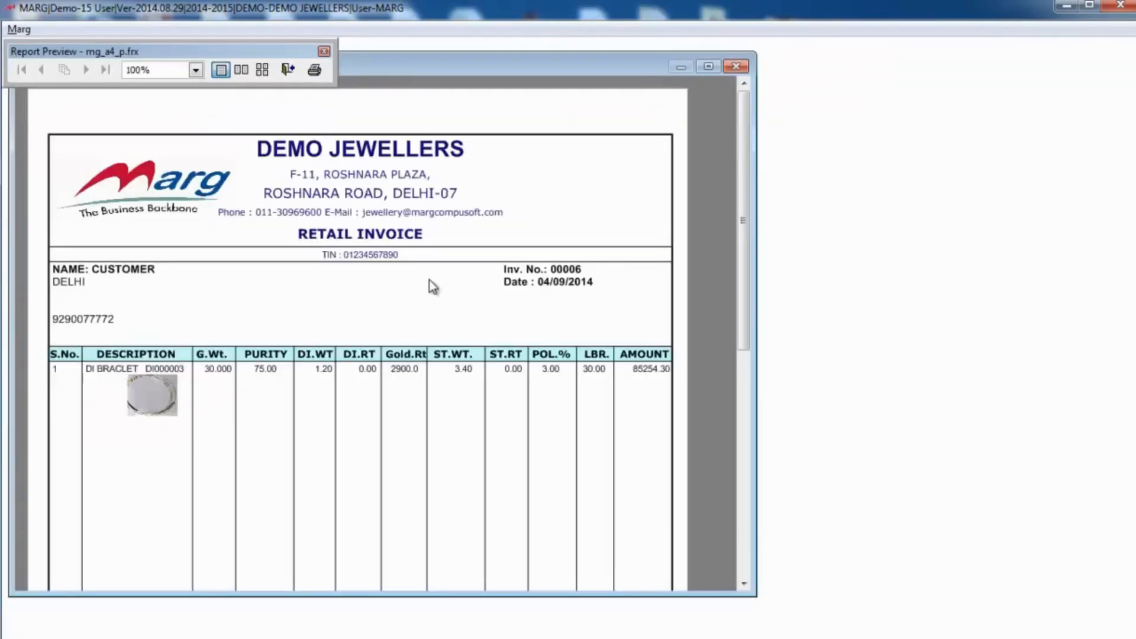
scroll(434, 287, down, 1)
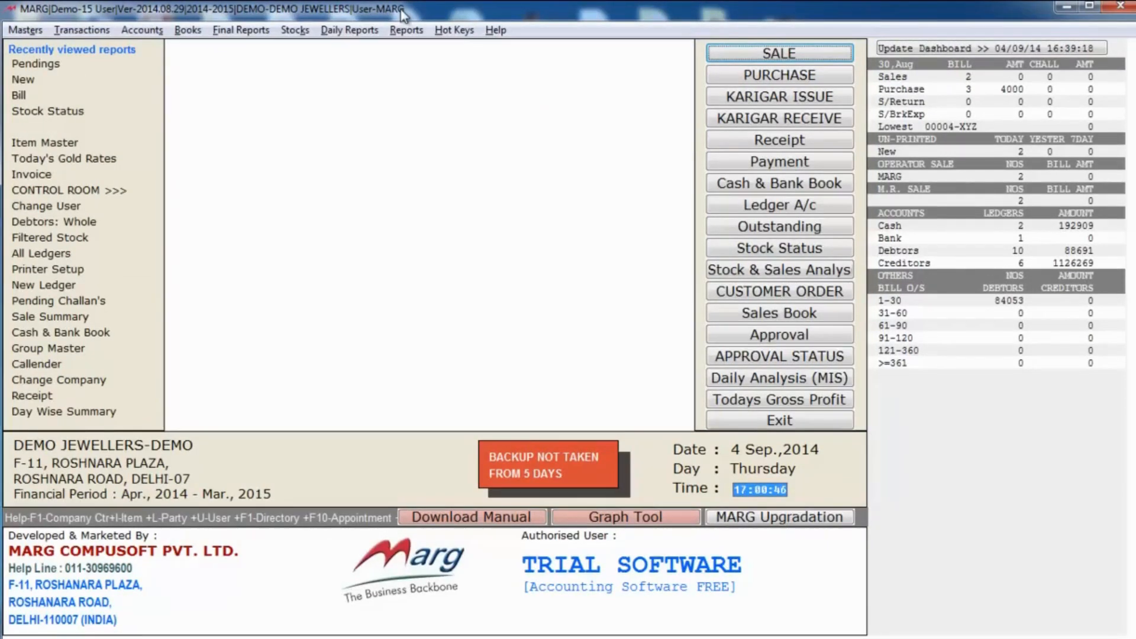
Step: Open the Sale Summary report from Daily Reports with a start date of 10/04/2014
click(335, 31)
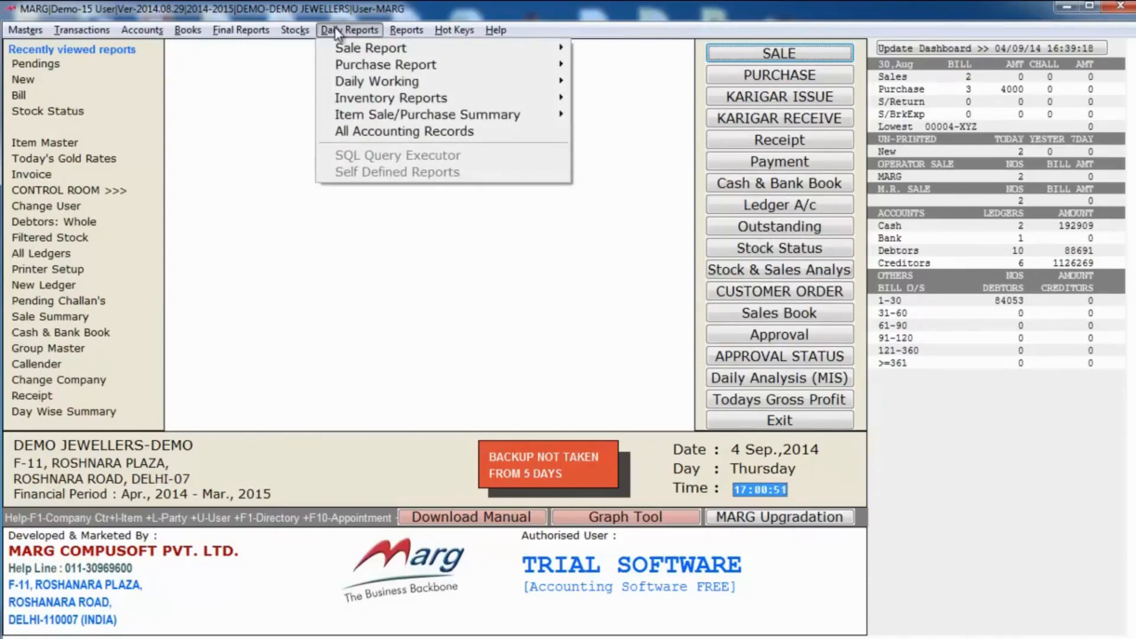
mouse_move(436, 114)
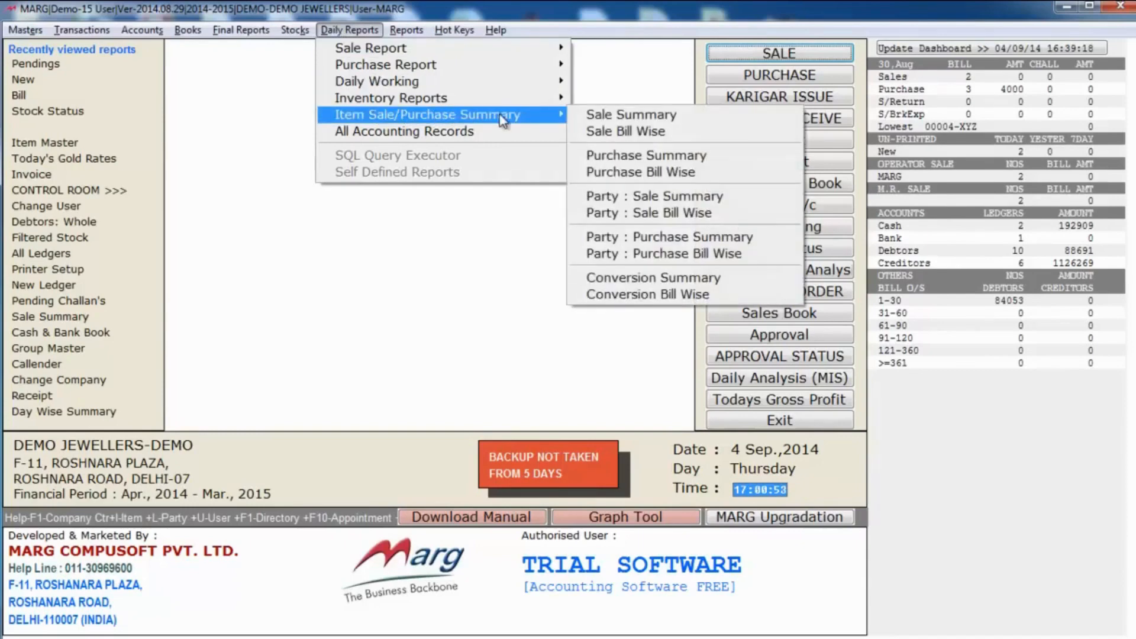
click(656, 115)
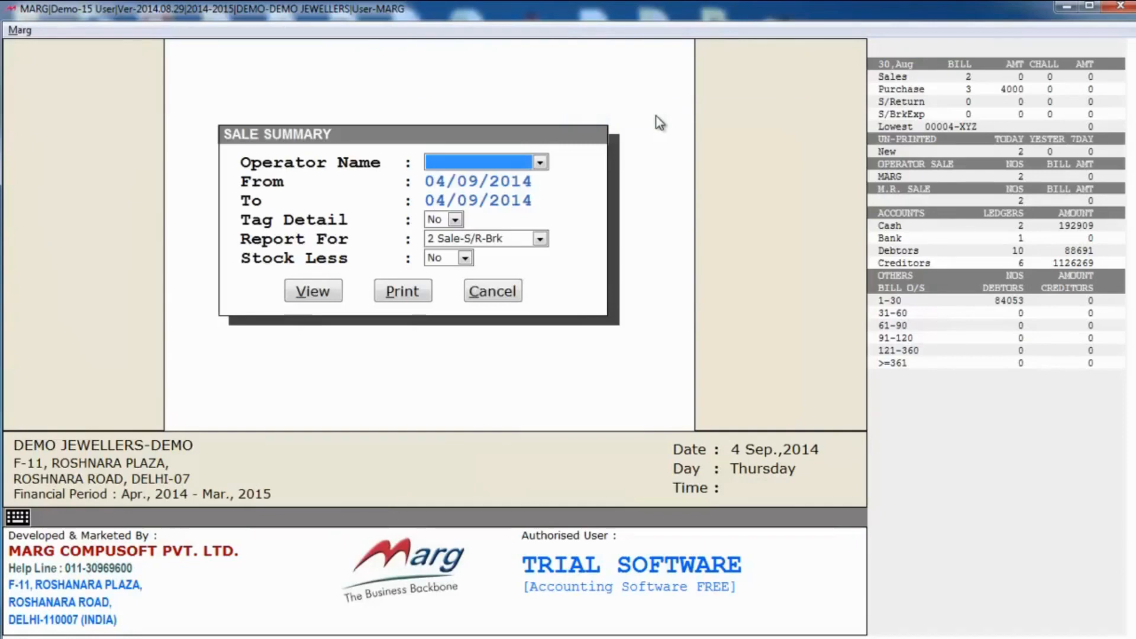
key(Return)
text(10)
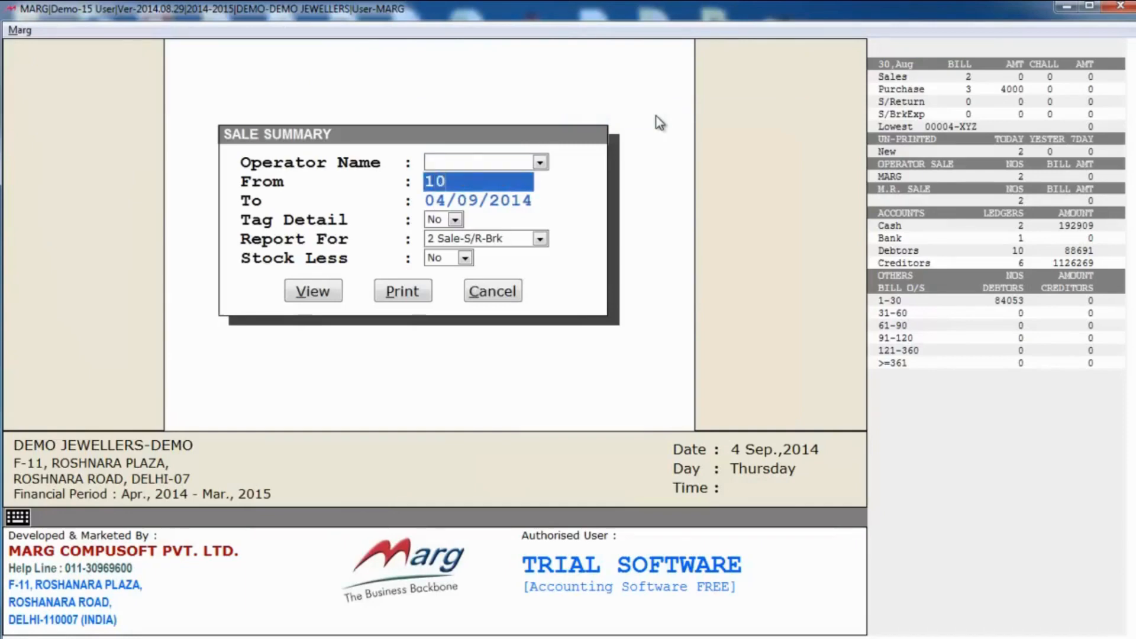
text(/04)
key(Return)
key(Return)
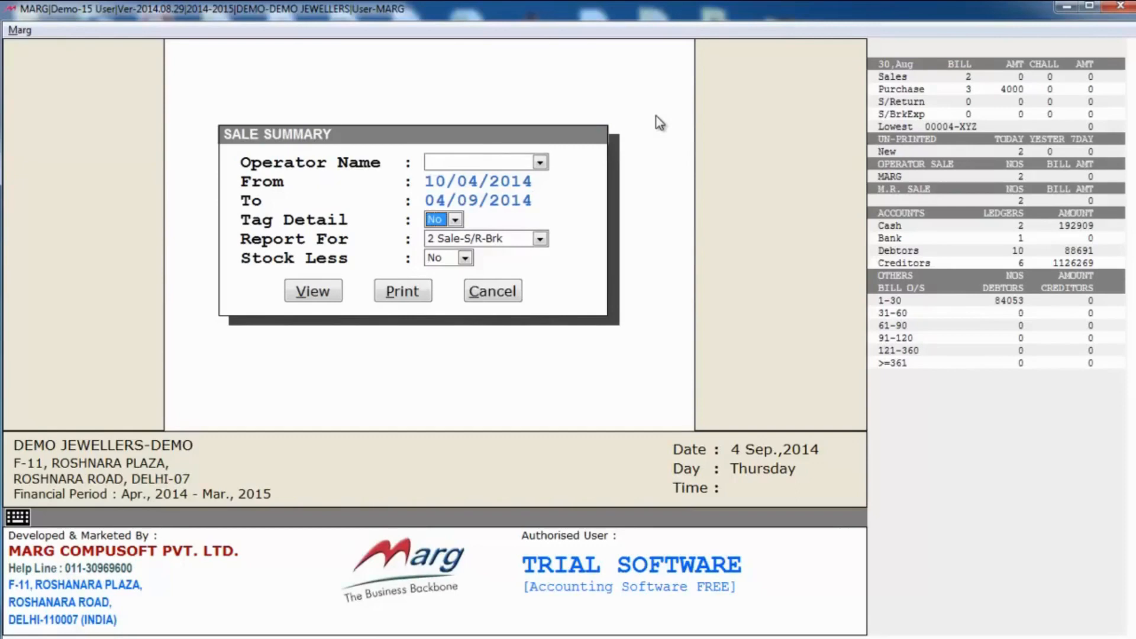
Step: Keep Tag Detail No, Report For 2 Sale-S/R-Brk and Stock Less No, then view the report
key(space)
key(Return)
key(Return)
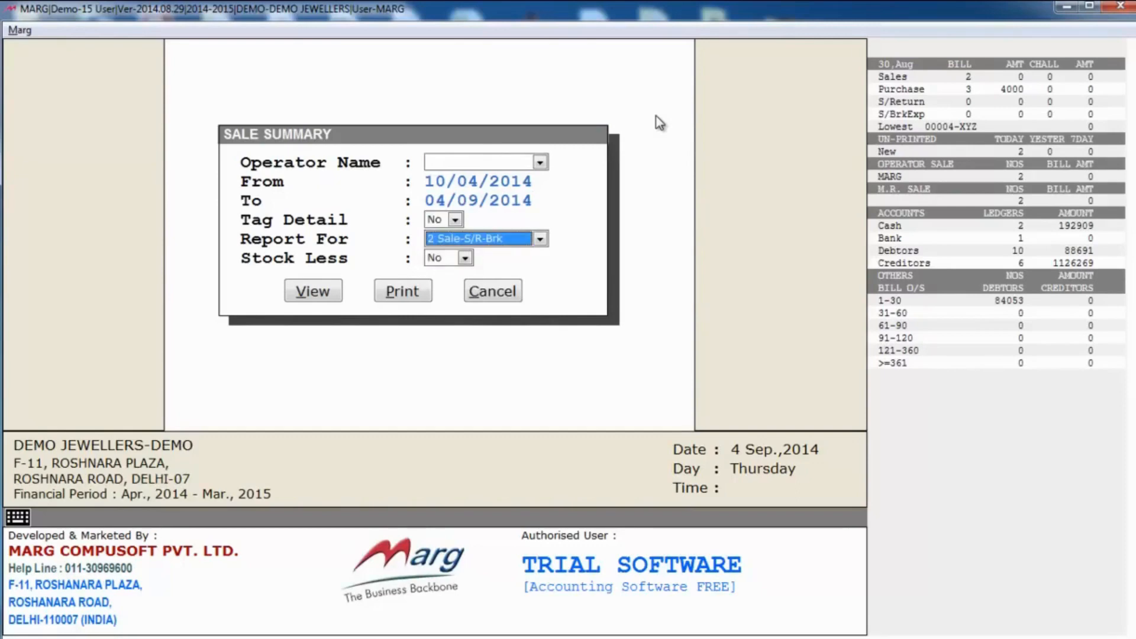
key(space)
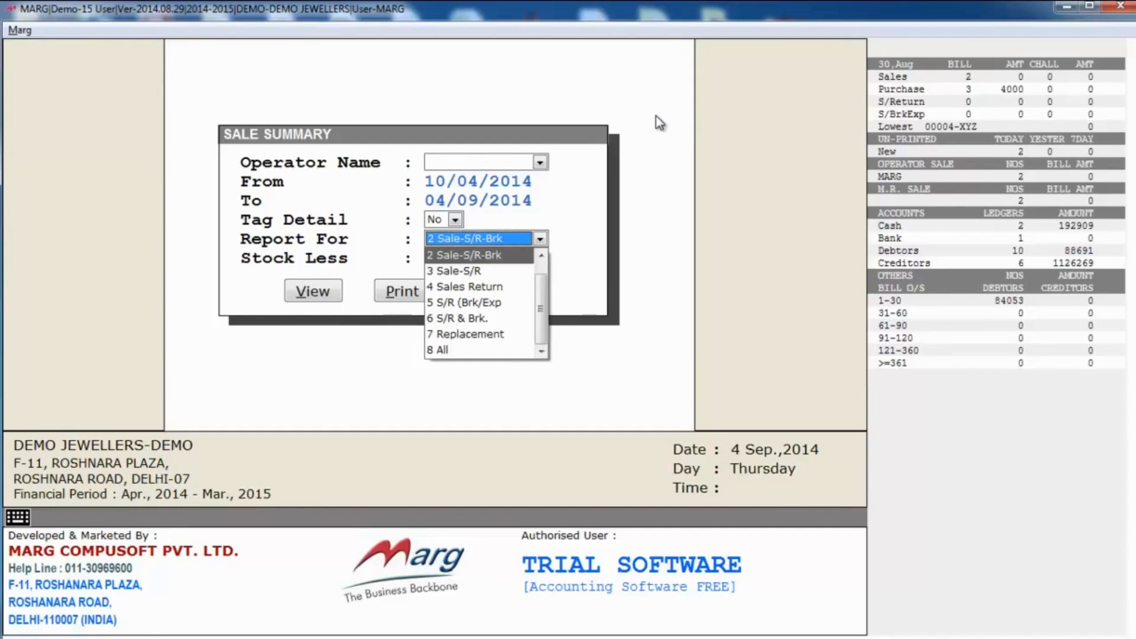
key(Return)
key(Return)
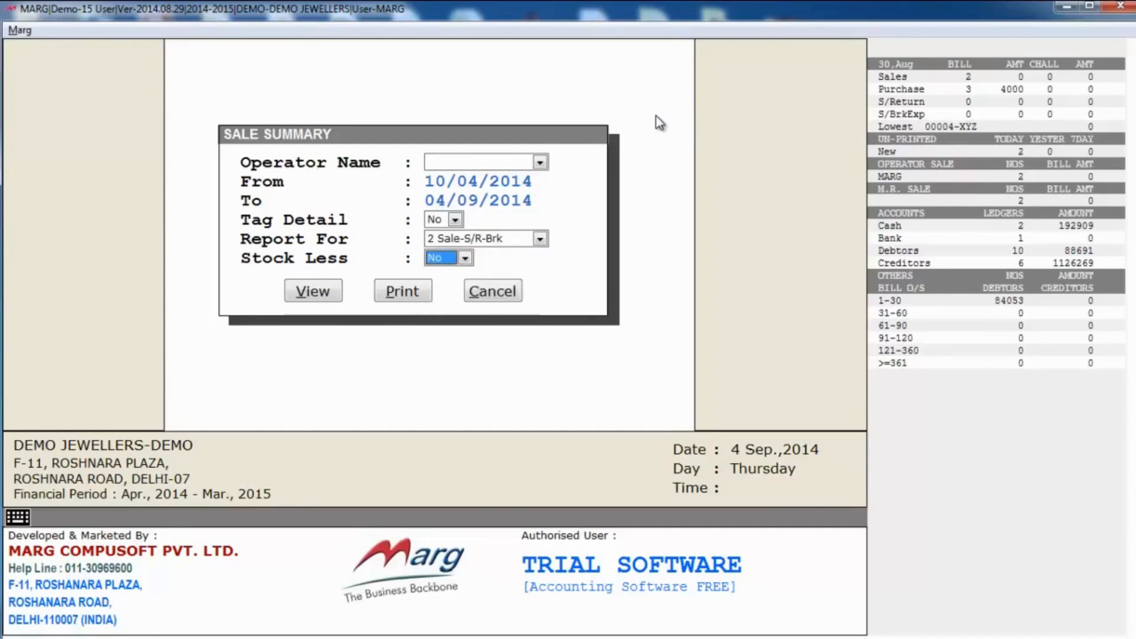
key(alt+Down)
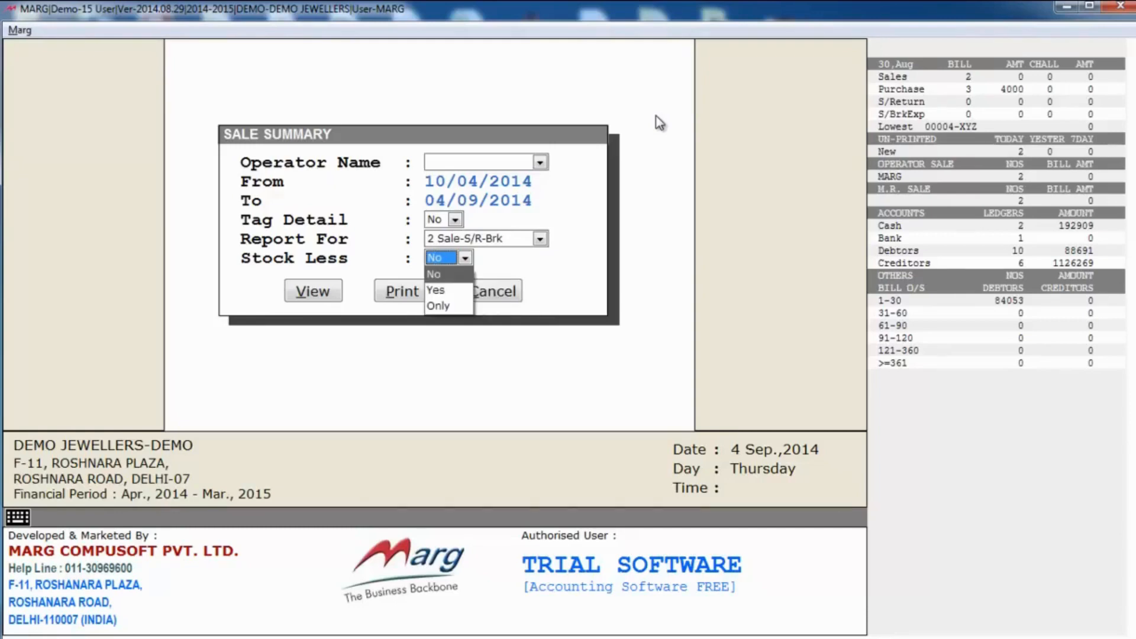
key(Return)
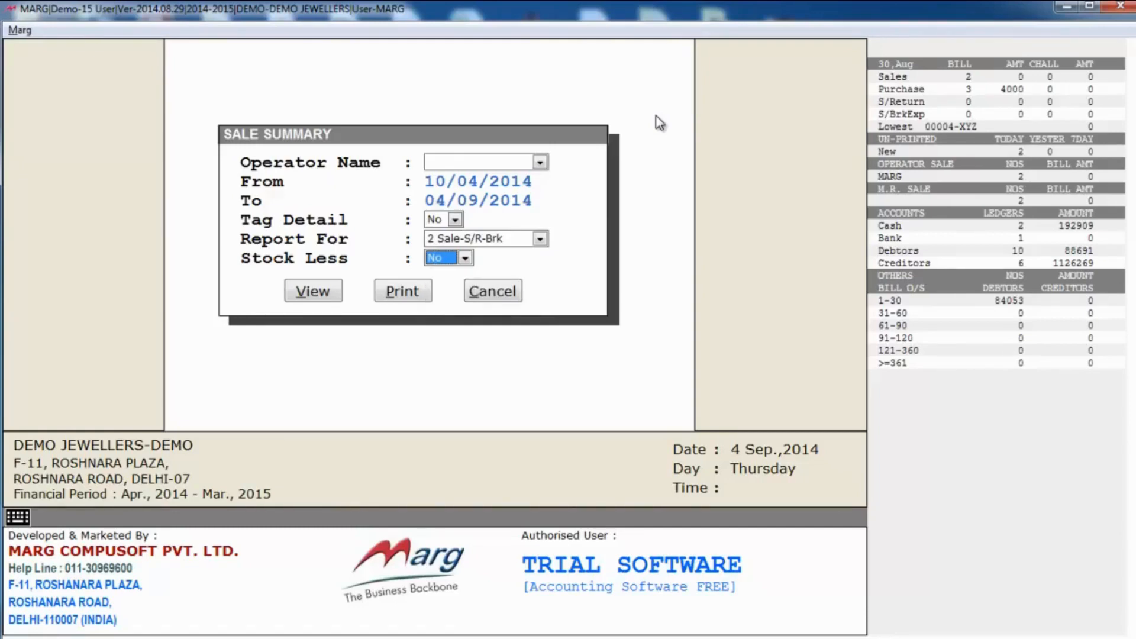
key(Return)
key(Return)
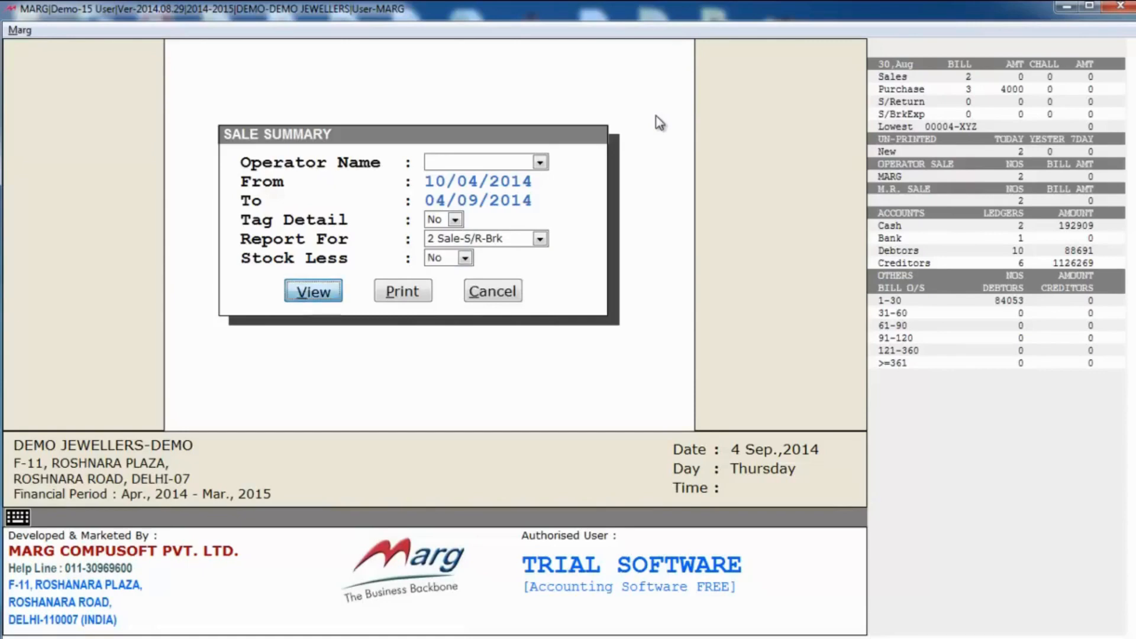
Step: Scan the Sale Summary's amount and weight columns, close it, and start a Karigar Issue entry
key(Right)
key(Right)
key(Right)
key(Right)
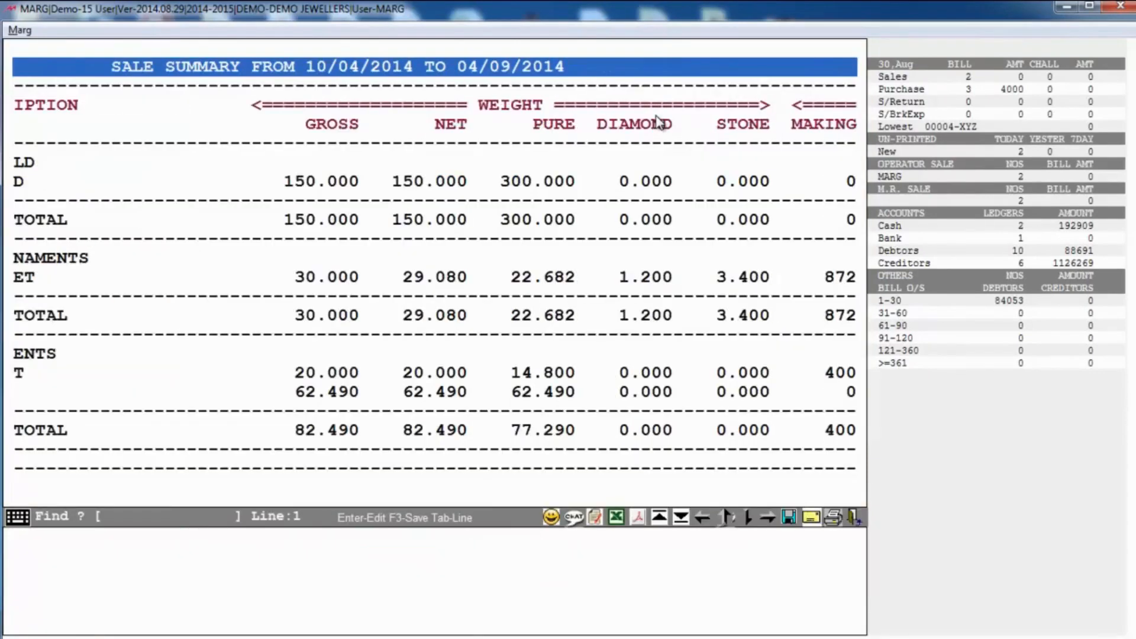
key(Left)
key(Left)
key(Left)
key(Left)
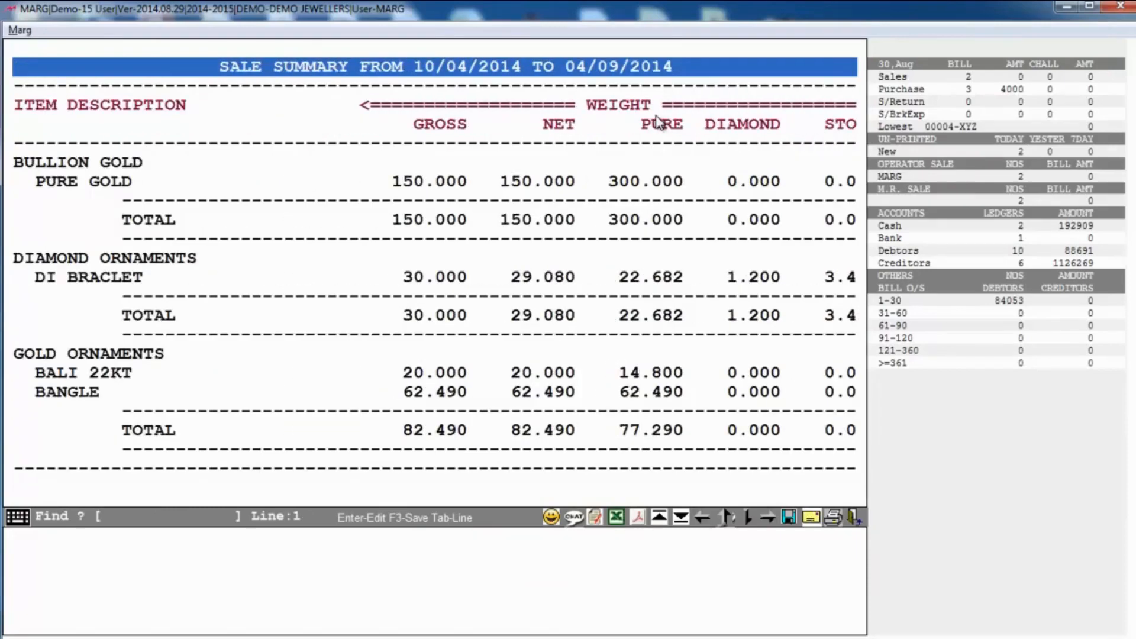
key(Down)
key(Down)
key(Down)
key(Down)
key(Down)
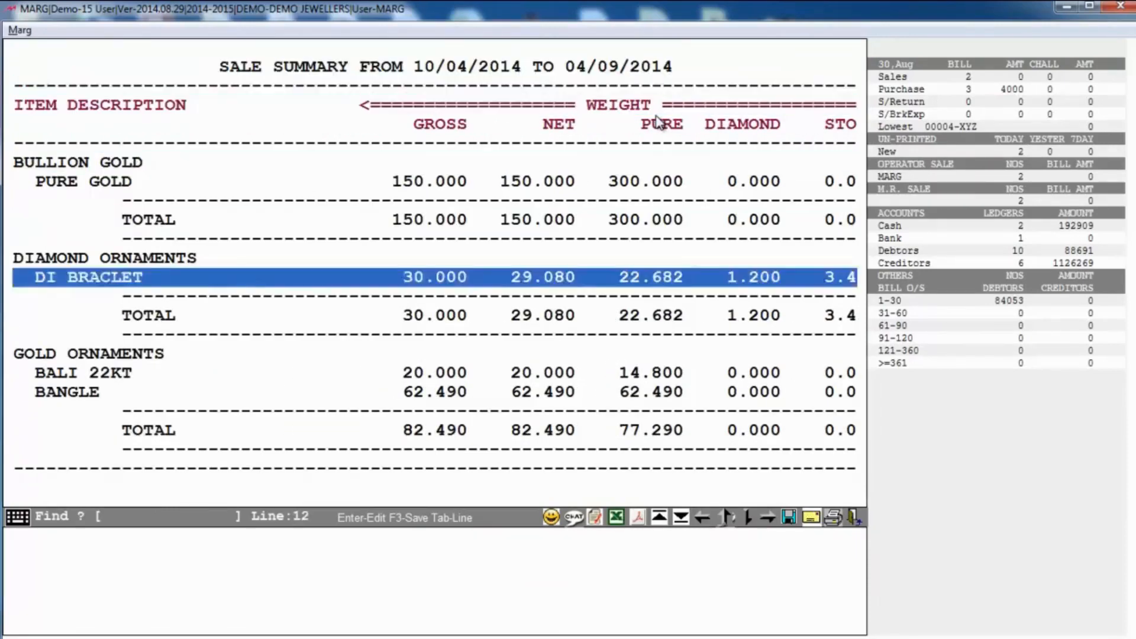
key(Down)
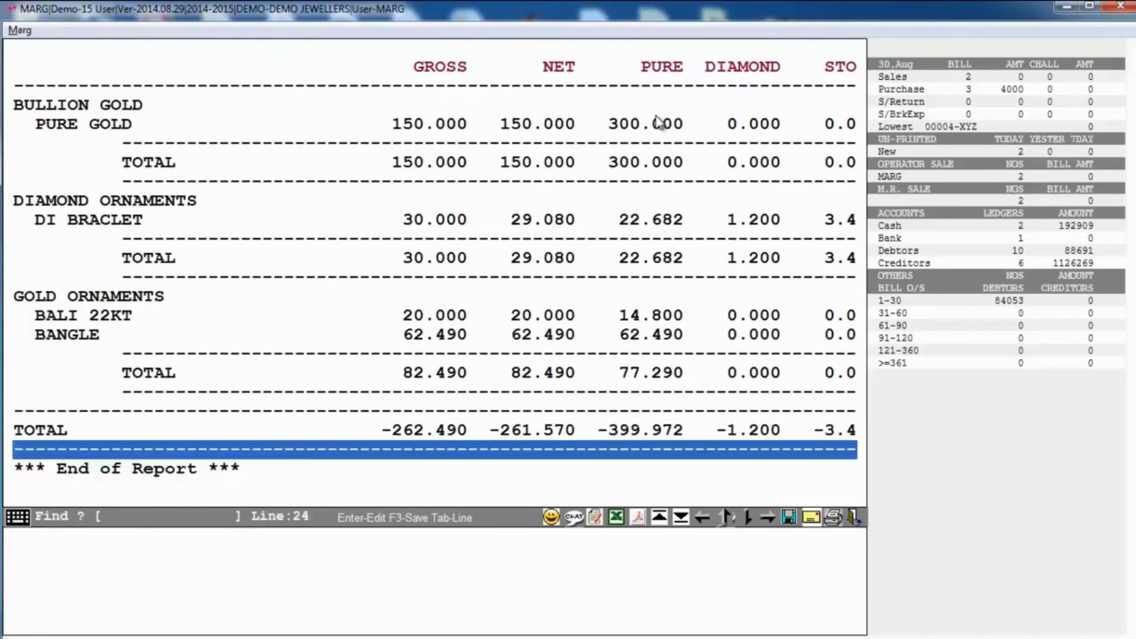
key(Escape)
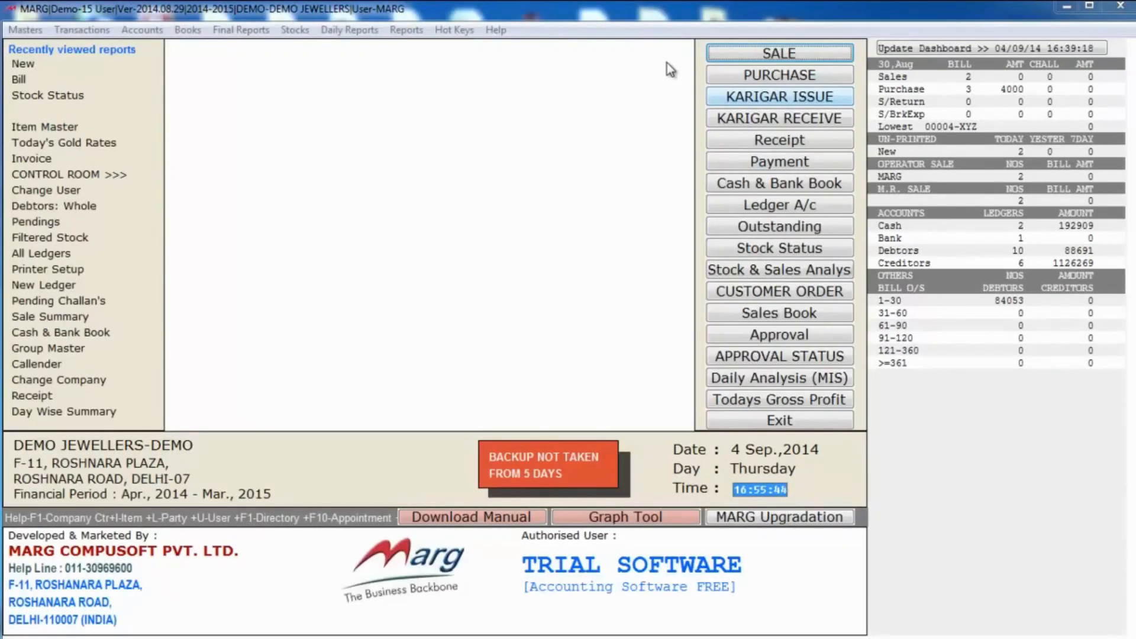
click(755, 105)
Step: Issue PURE GOLD lot PU0004 at 50.000 gross weight to the second karigar
key(Return)
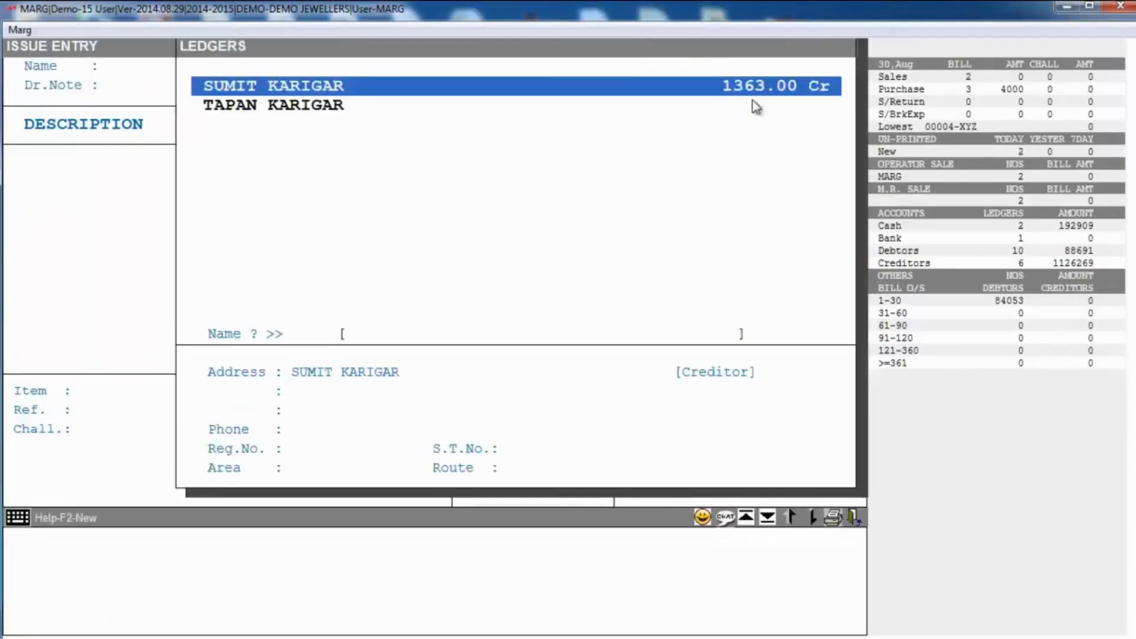
key(Down)
key(Return)
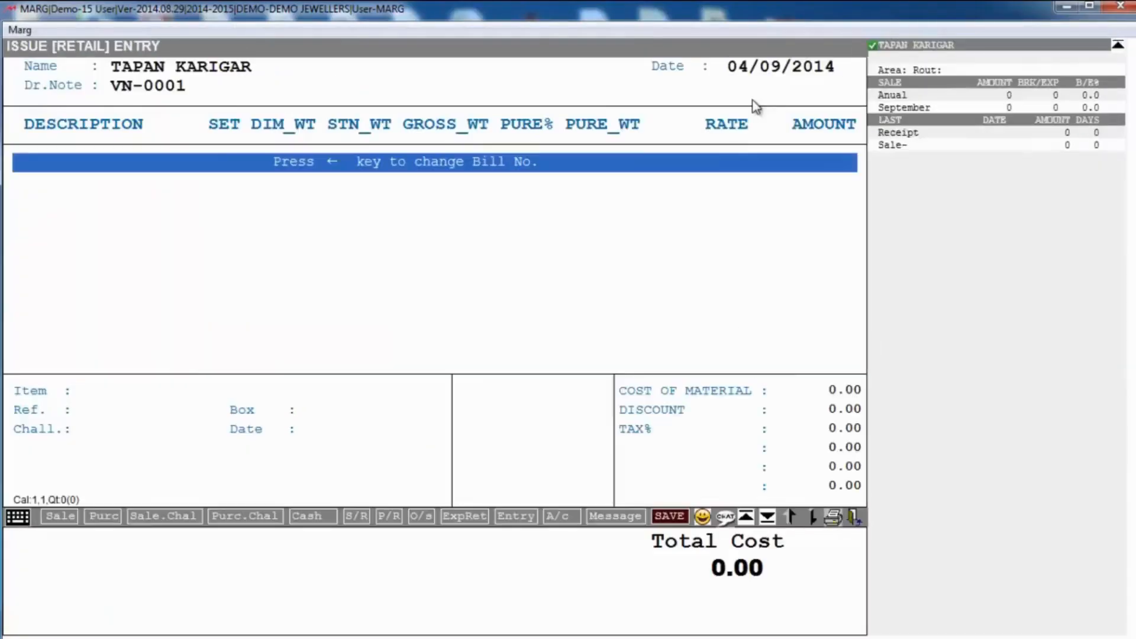
key(Return)
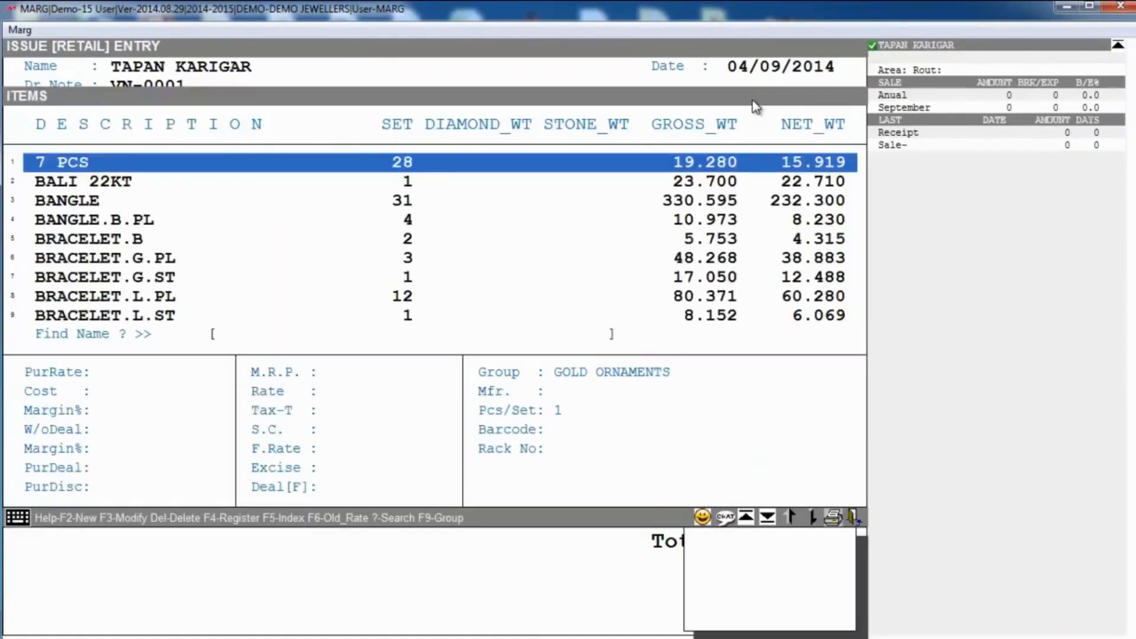
text(PUR)
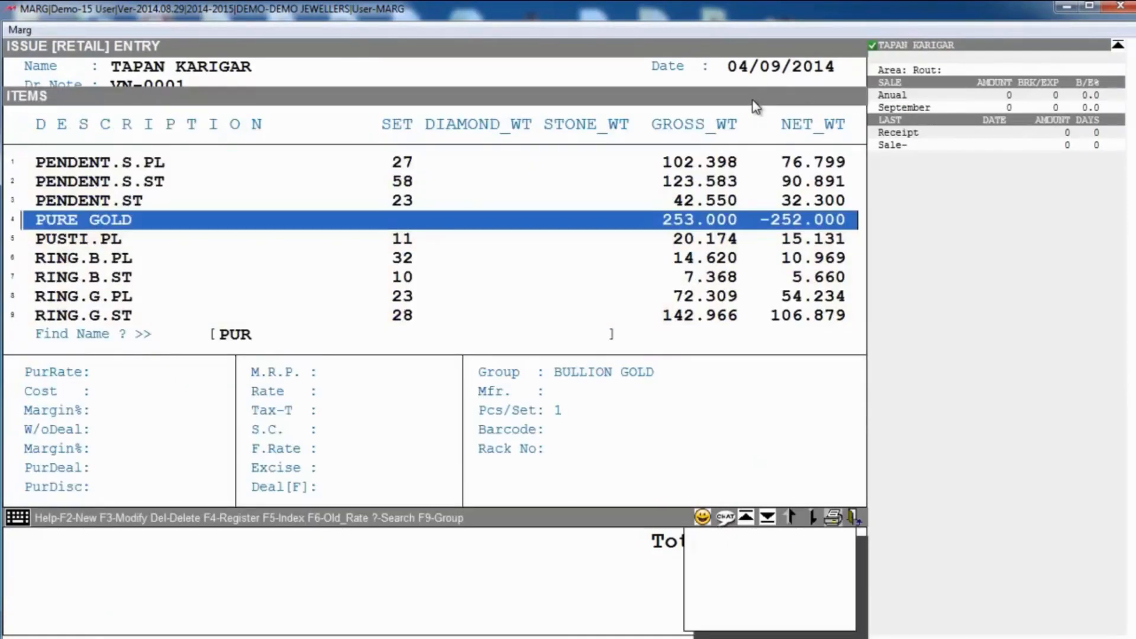
key(Return)
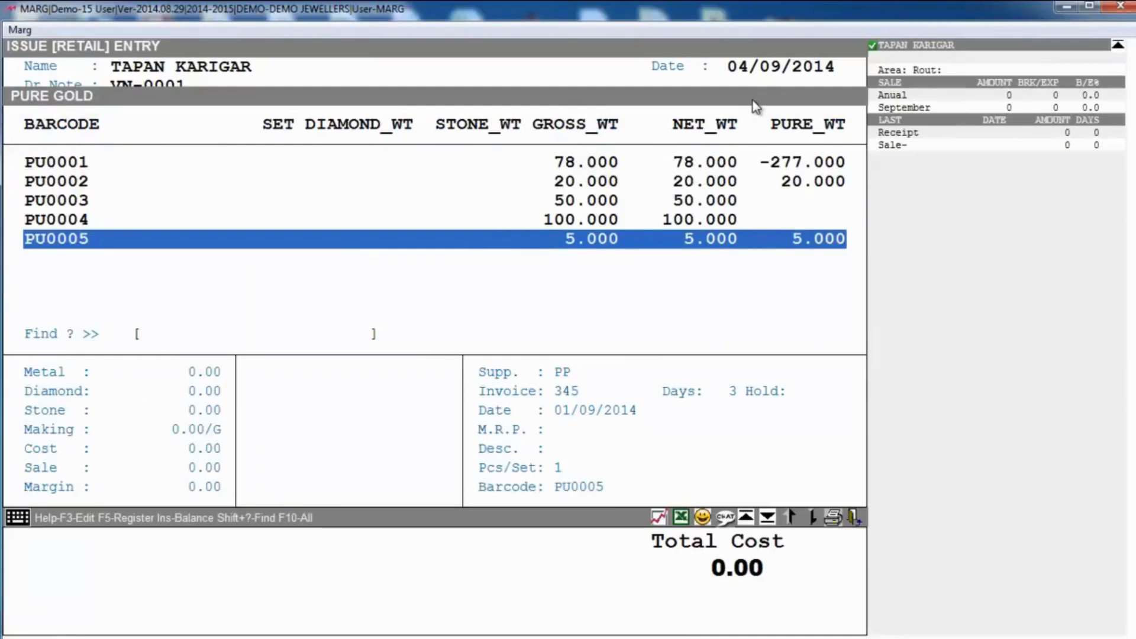
key(Up)
key(Return)
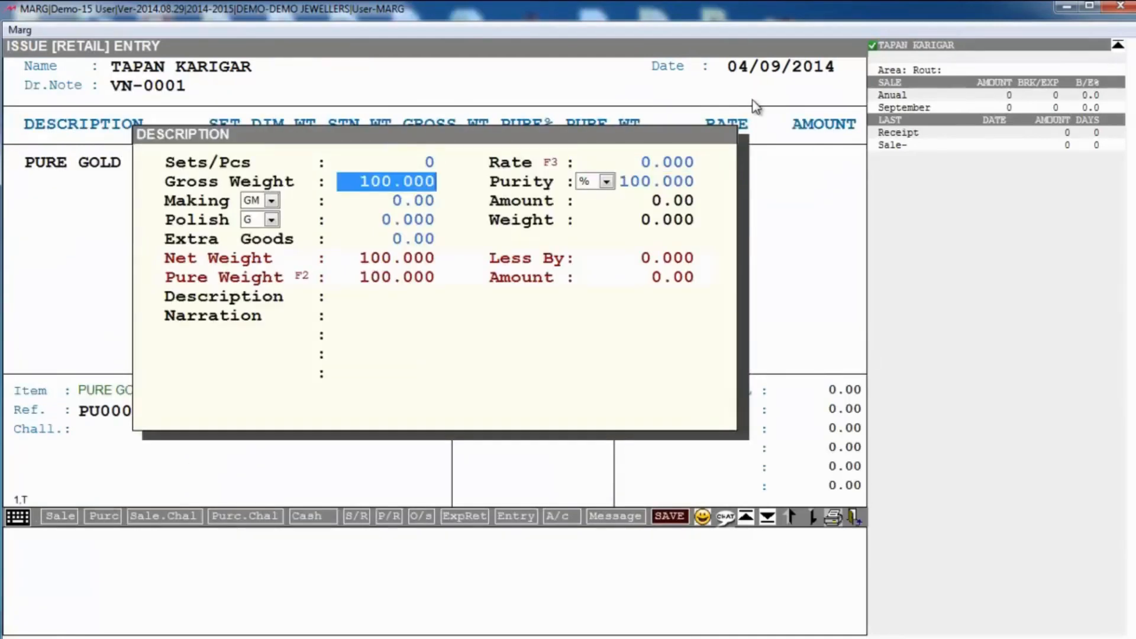
text(500)
key(BackSpace)
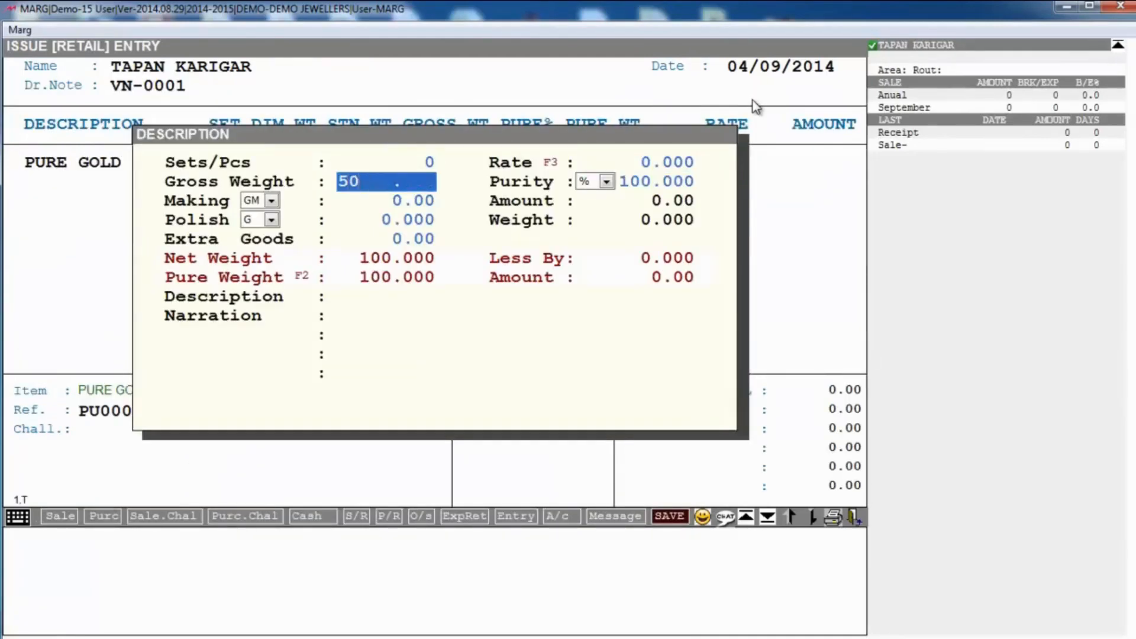
key(Return)
key(Return)
key(Return)
key(Return)
key(Return)
key(Return)
key(Return)
key(Return)
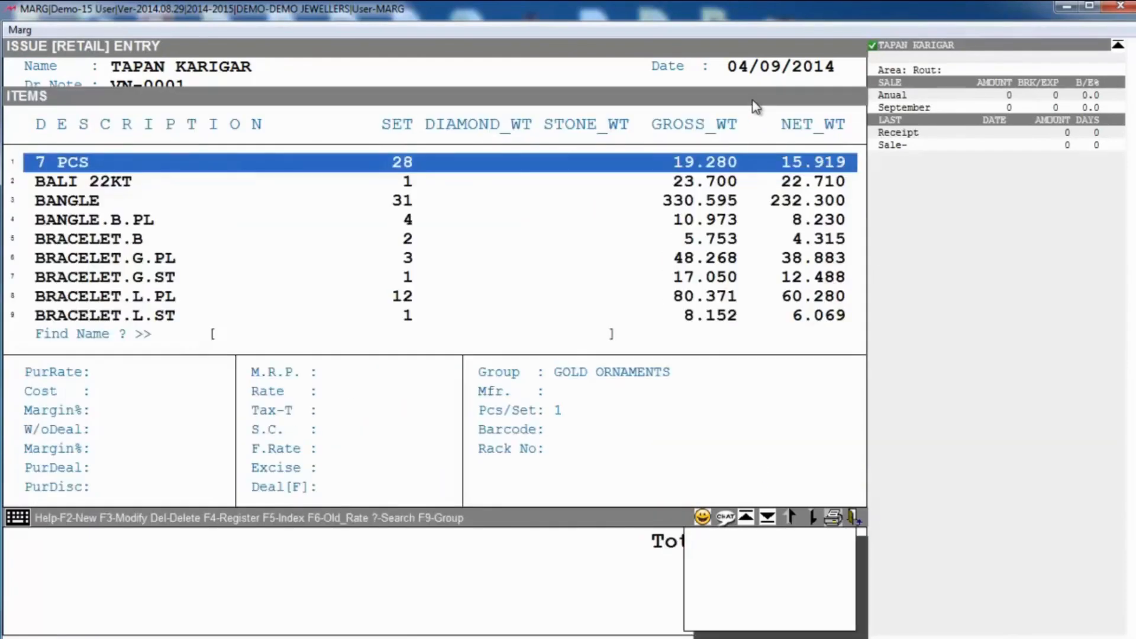
Step: Add a DIAMOND line with 100 pieces, 20.000 weight and 0 cost in Diamond Detail
text(DIAM)
key(Return)
key(Return)
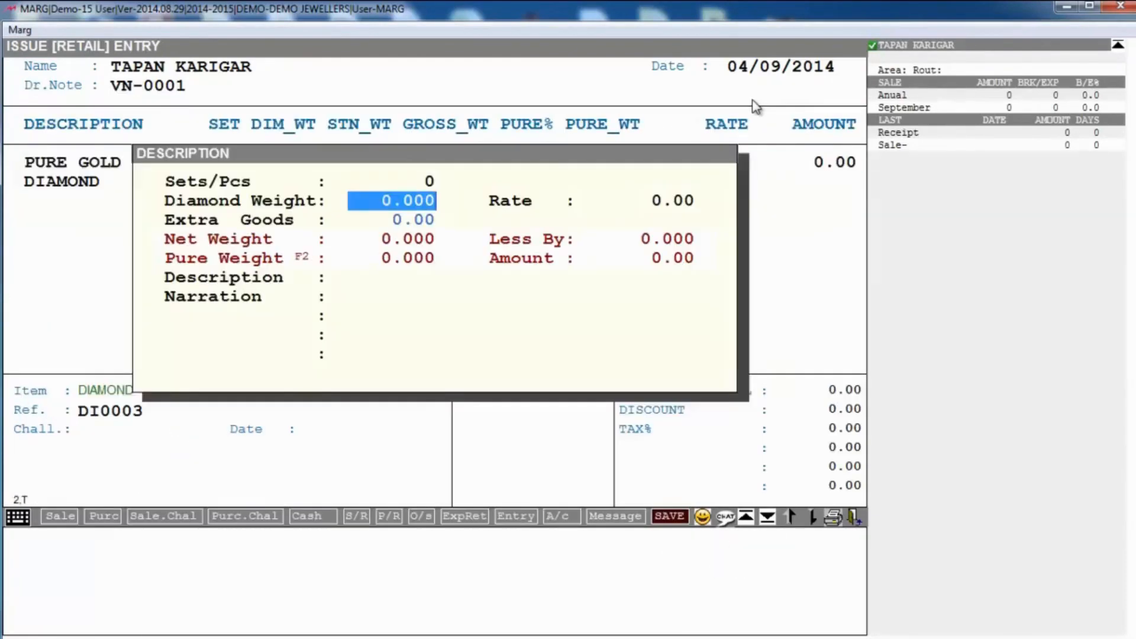
text(20 .)
key(Return)
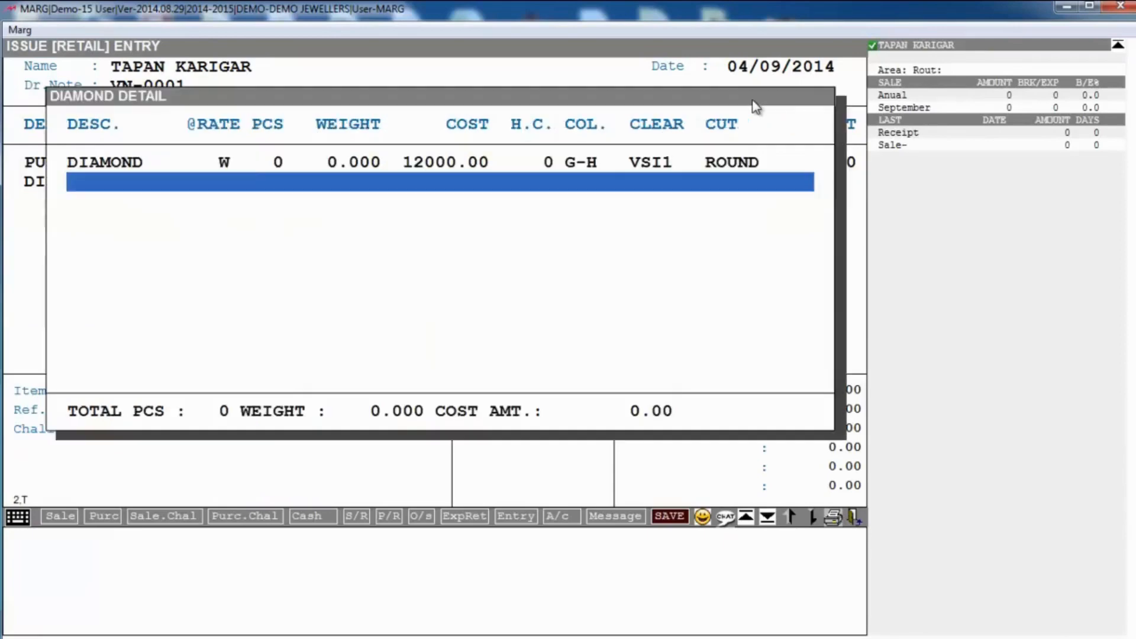
key(Up)
key(Return)
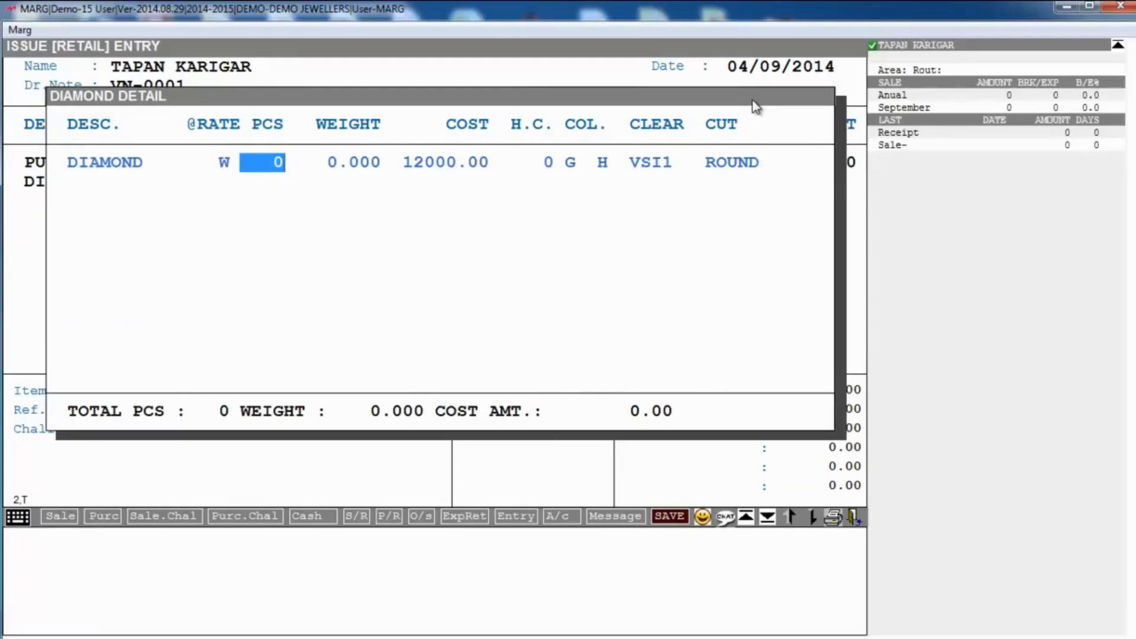
text(100)
key(Return)
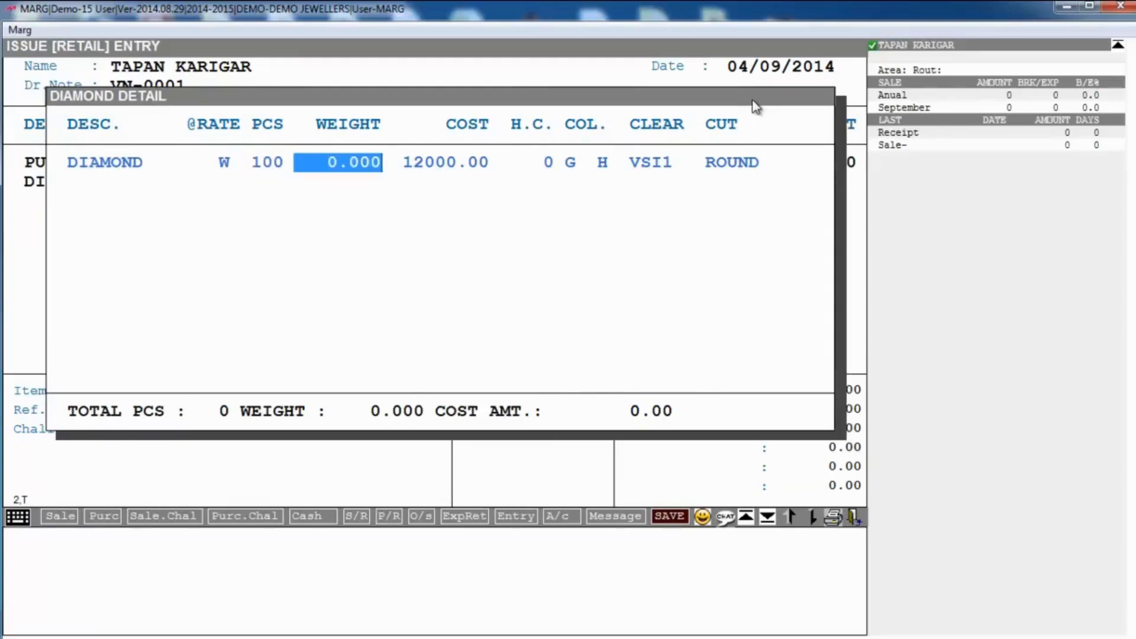
text(20 .)
key(Return)
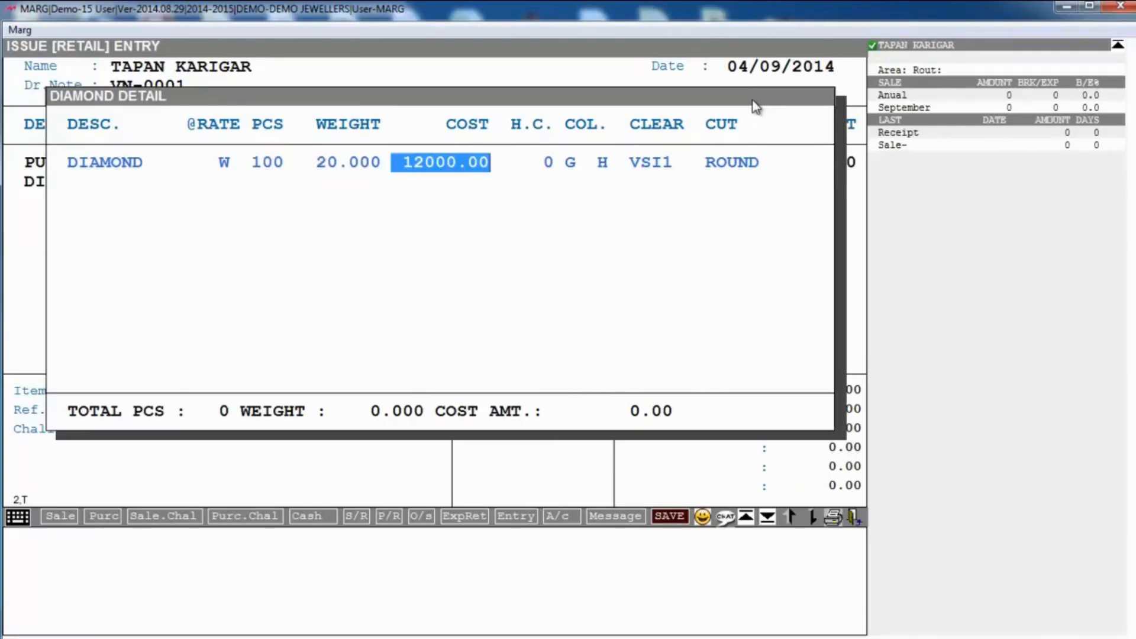
text(0 .)
key(Return)
Step: Skip the VAT summary, save issue note VN-0001, and skip printing
key(Tab)
key(Tab)
key(Tab)
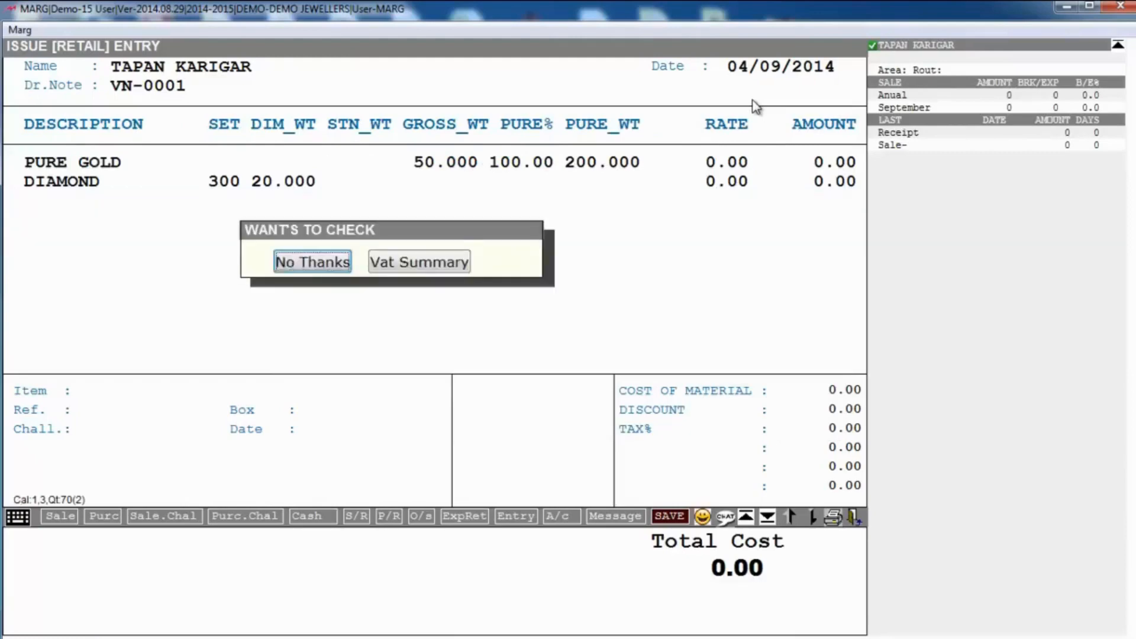
key(Return)
key(Return)
key(Return)
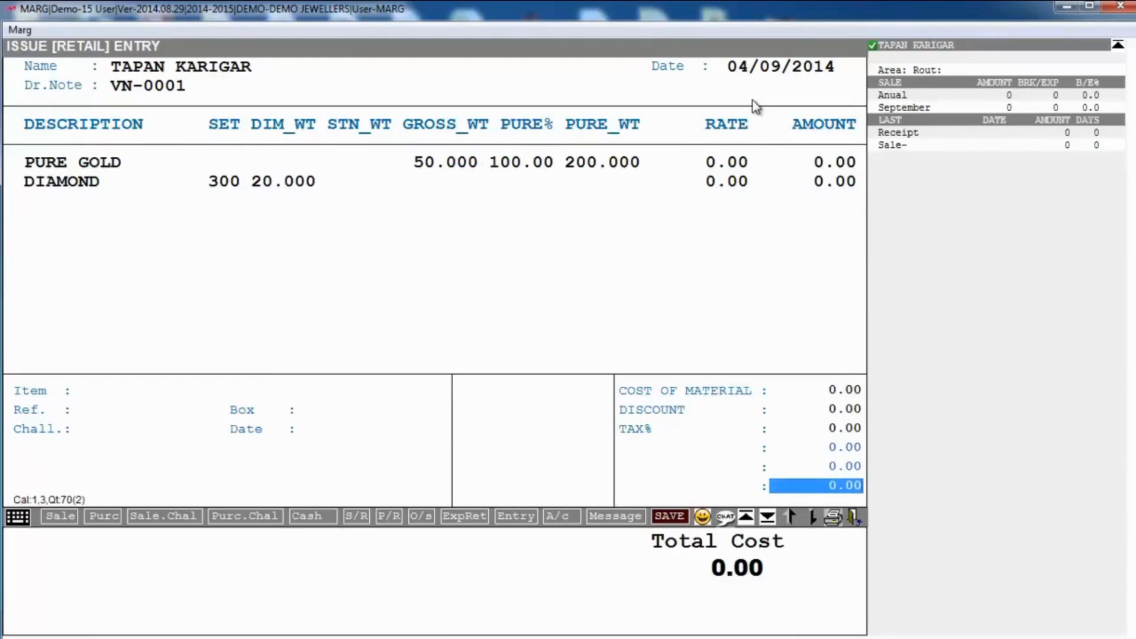
key(Return)
key(Return)
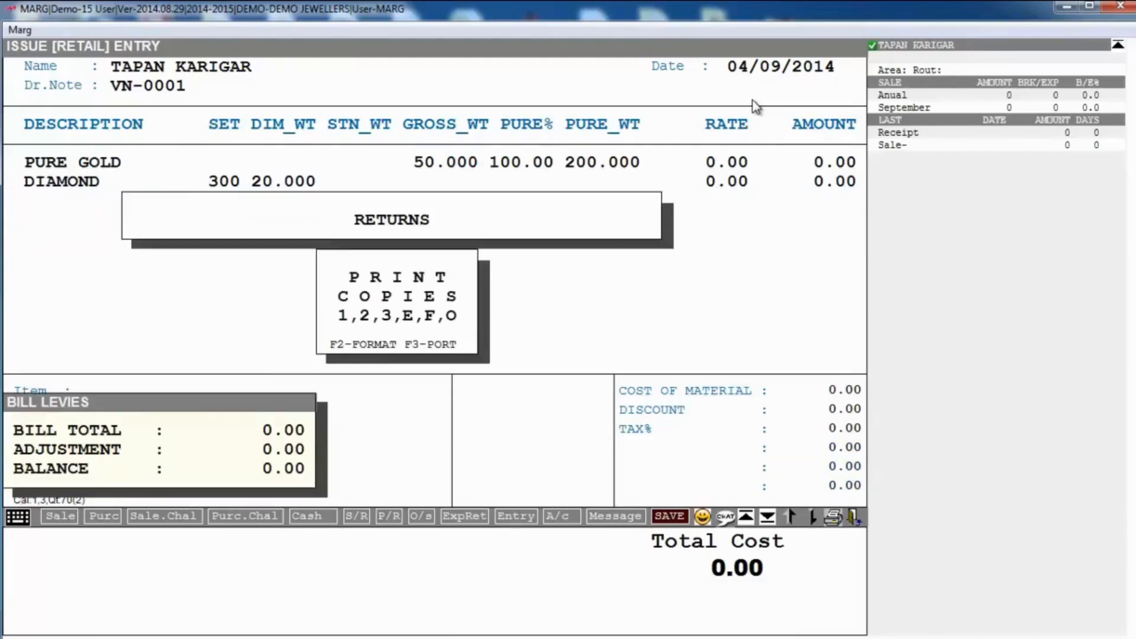
key(Escape)
key(Escape)
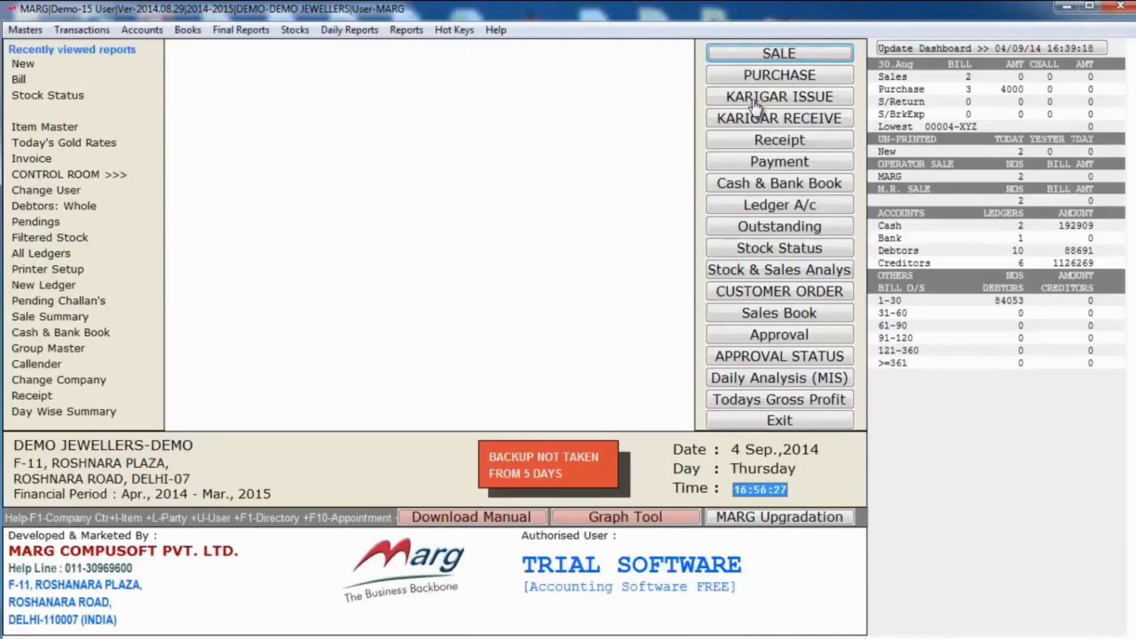
Step: Start a Karigar Receive entry from the second karigar as JOB WORK and add a DI BANGLE line
click(104, 31)
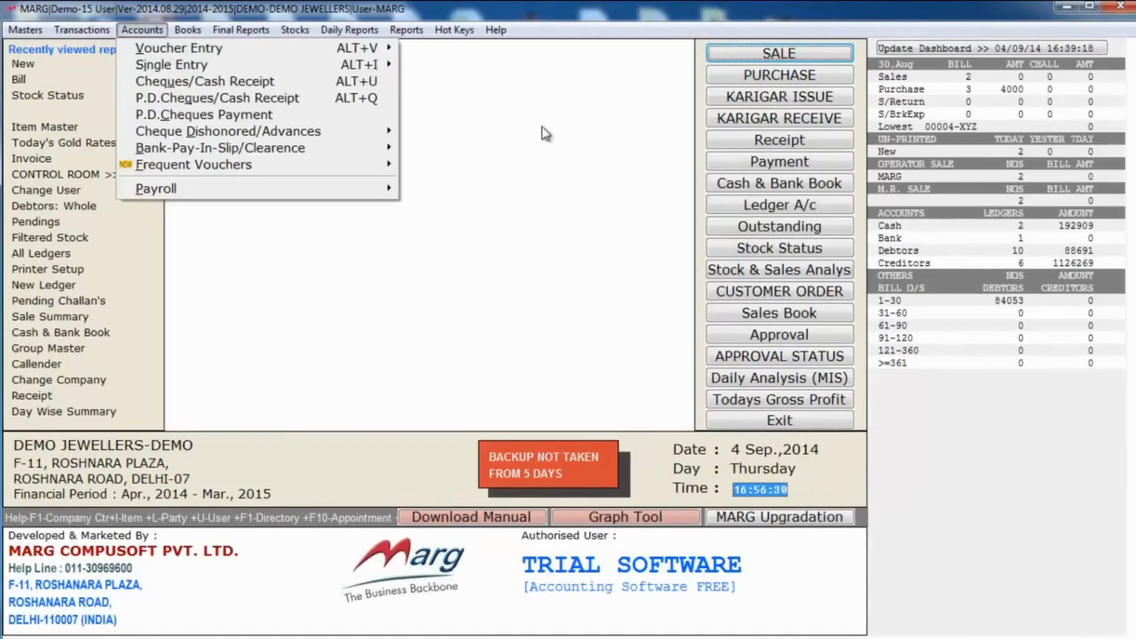
click(635, 131)
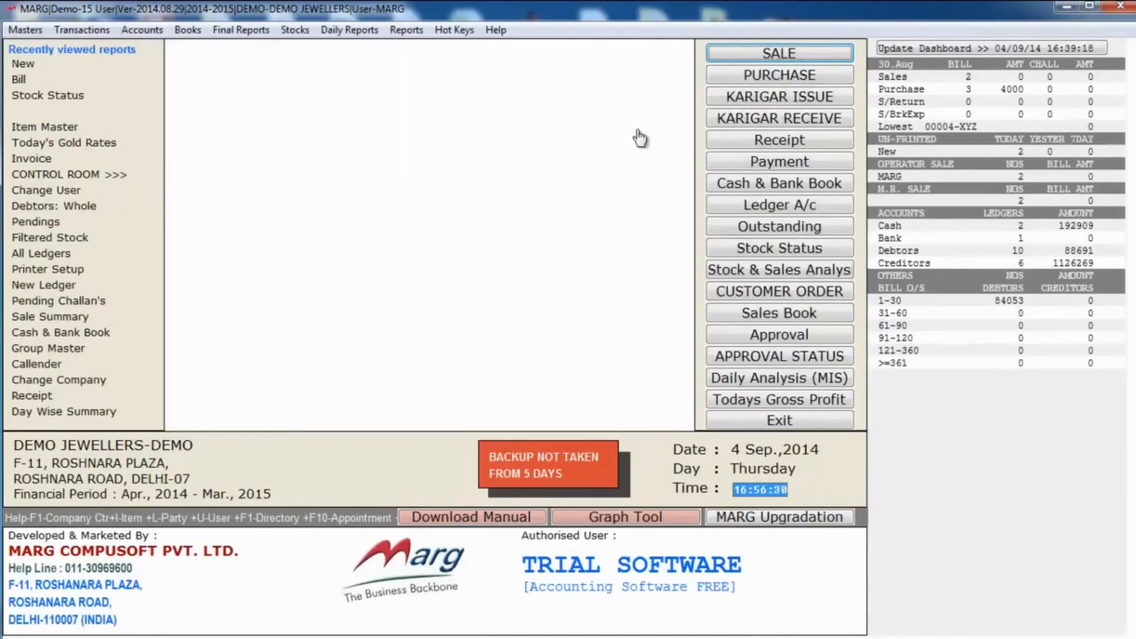
click(736, 124)
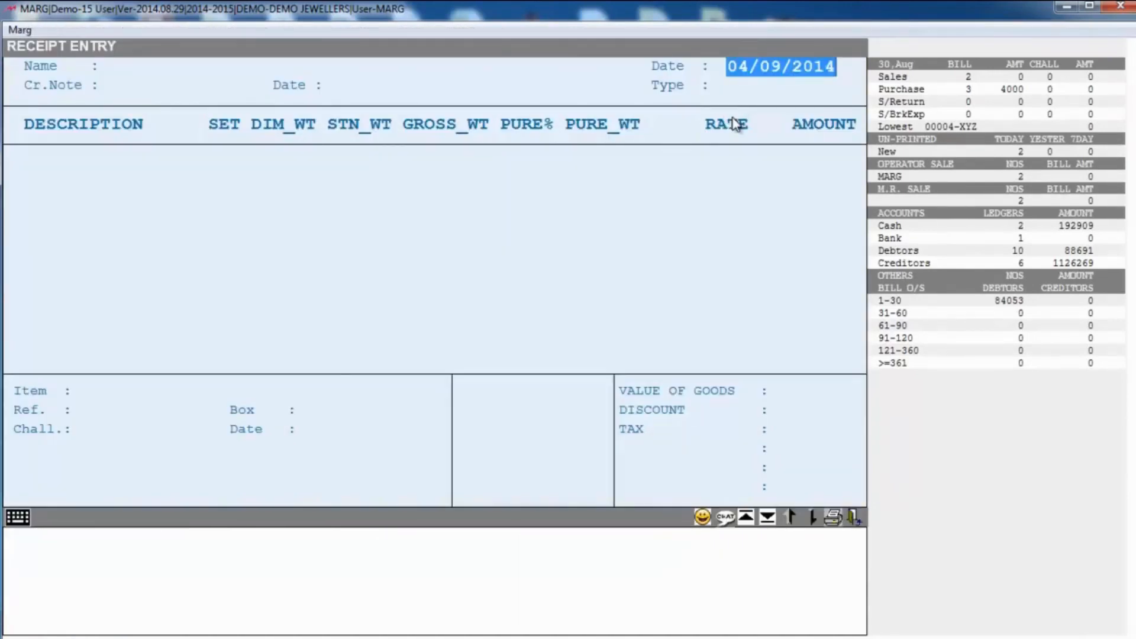
key(Return)
key(Down)
key(Return)
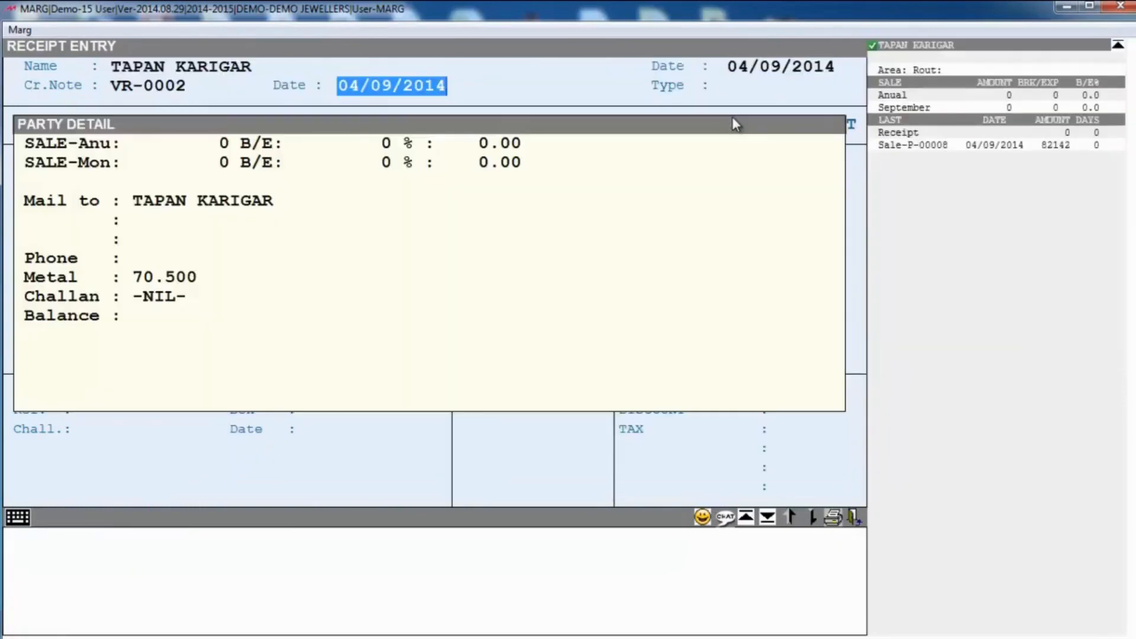
key(Return)
key(Return)
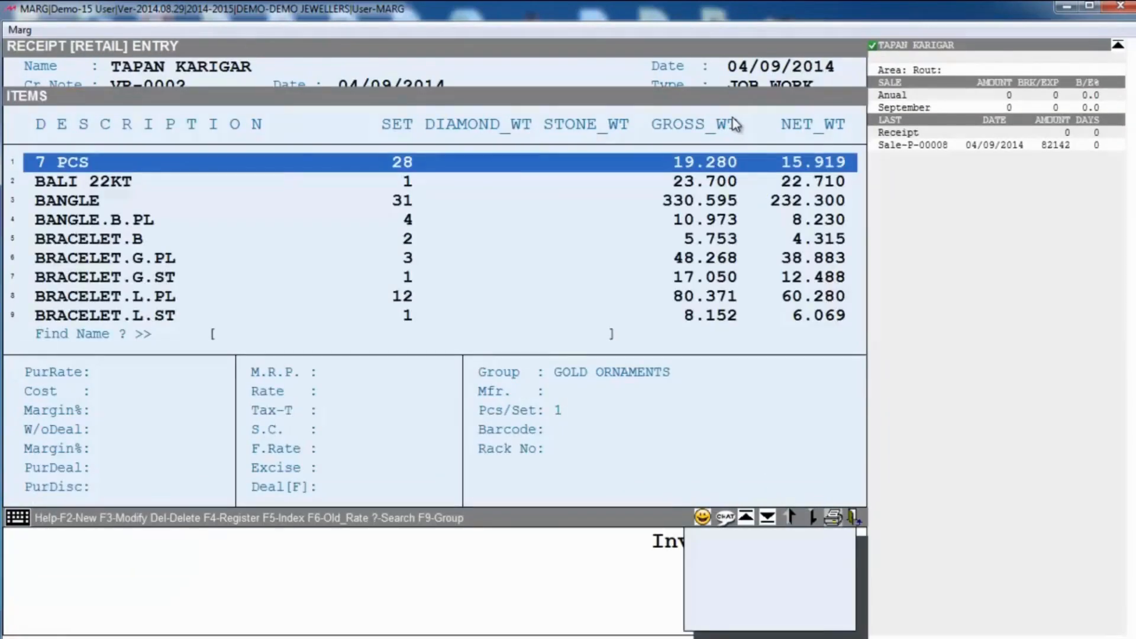
text(DI)
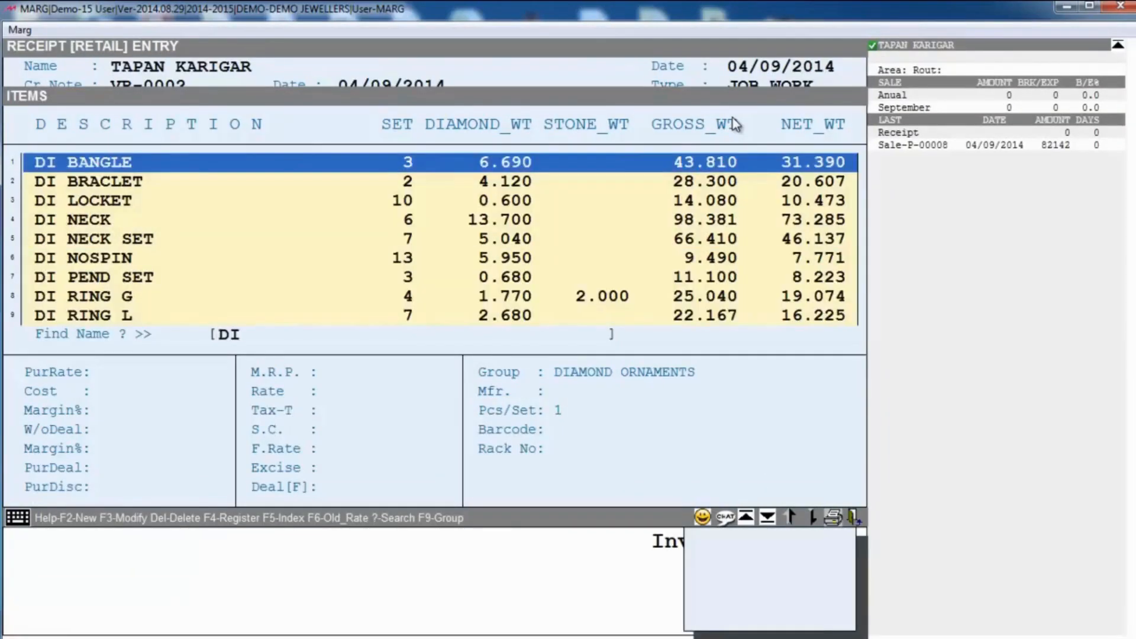
key(Return)
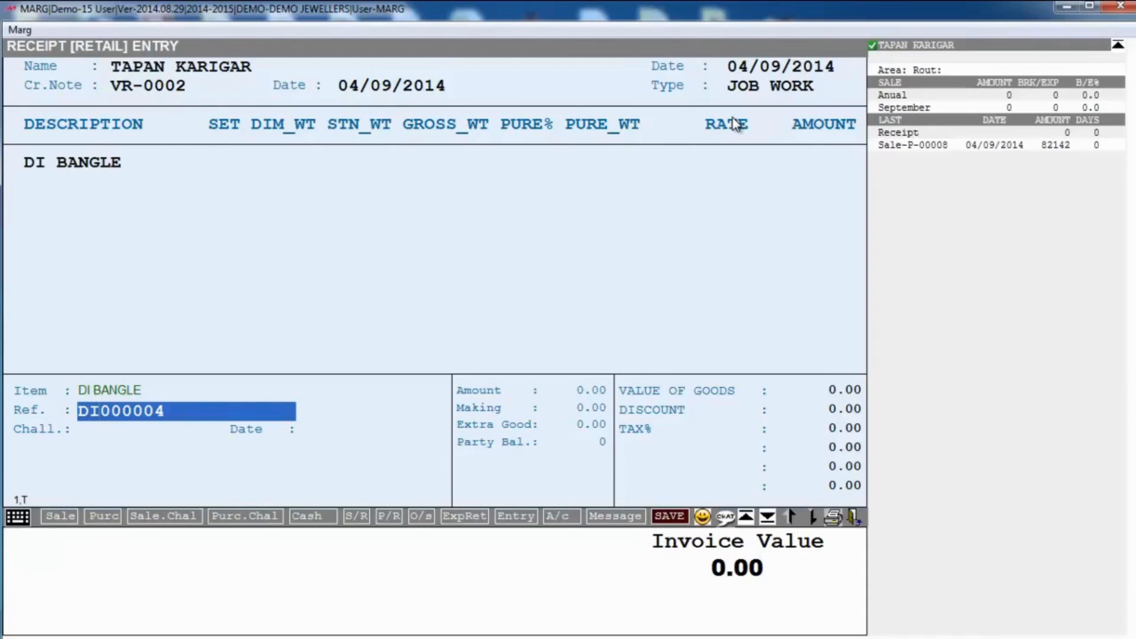
Step: Change the reference to DB0004 and enter 1 piece at 40.000 gross weight
key(BackSpace)
text(B)
key(Delete)
key(Delete)
key(Return)
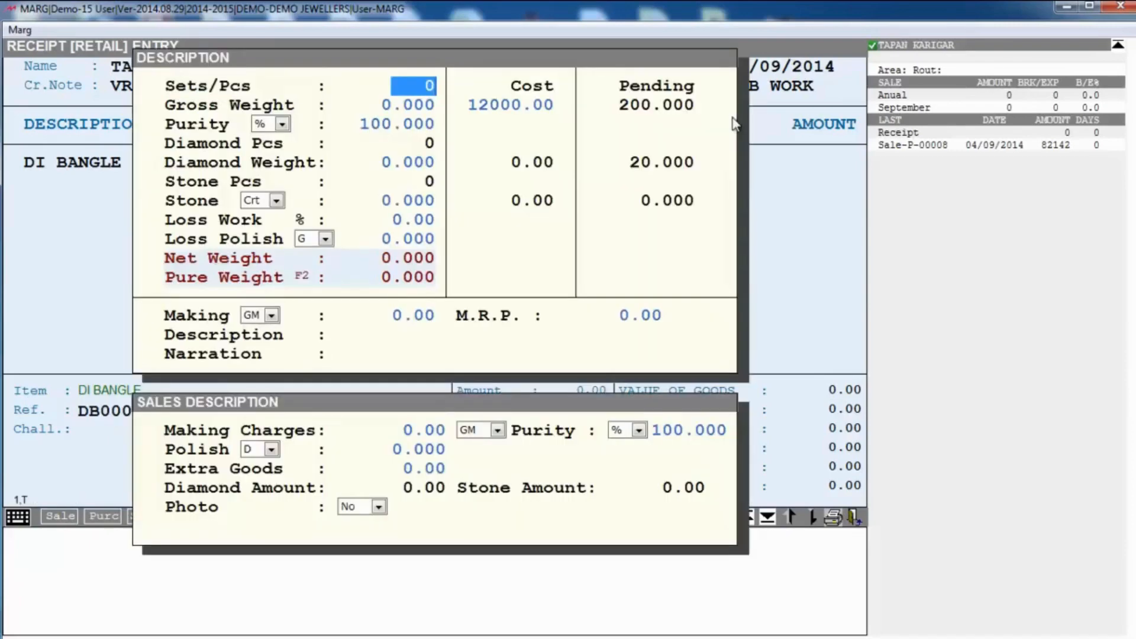
text(1)
key(Return)
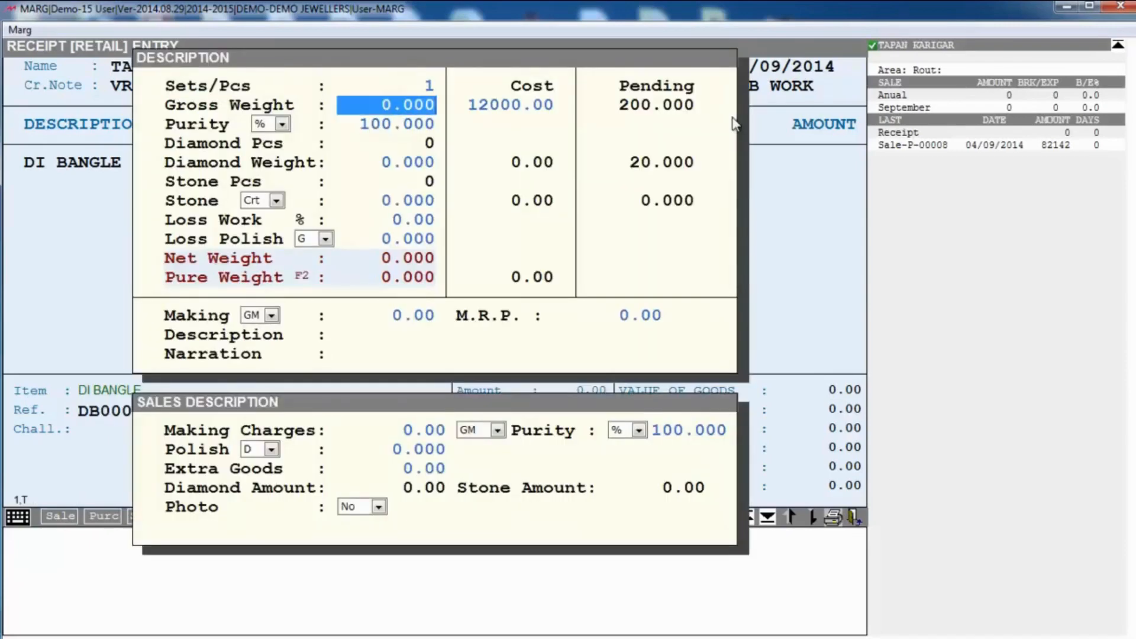
text(40     .)
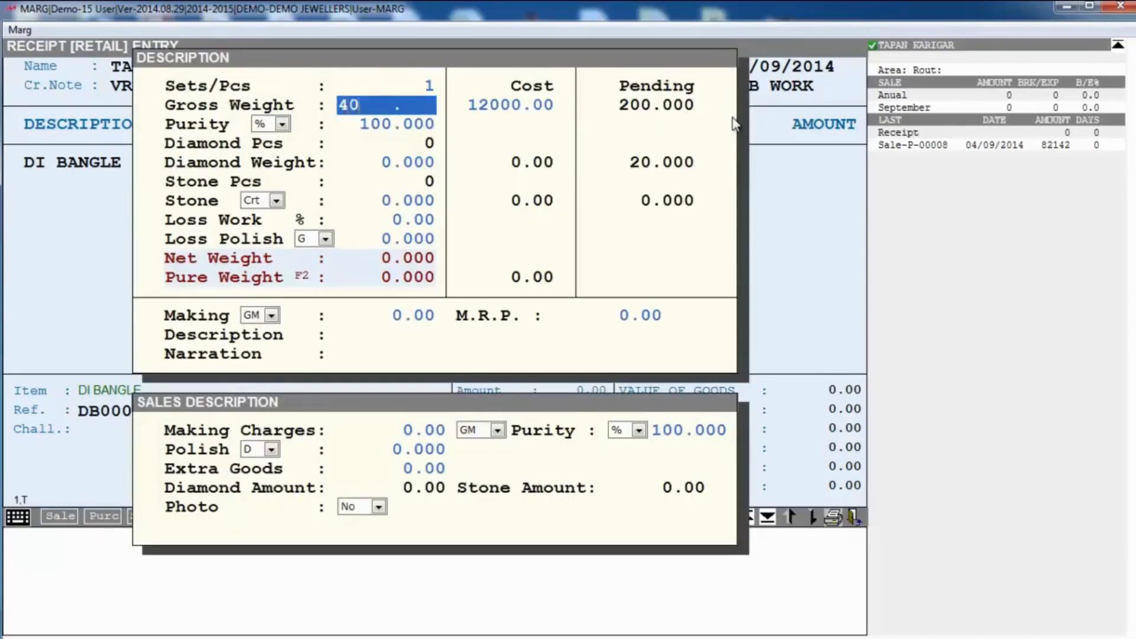
key(Return)
text(0)
key(Return)
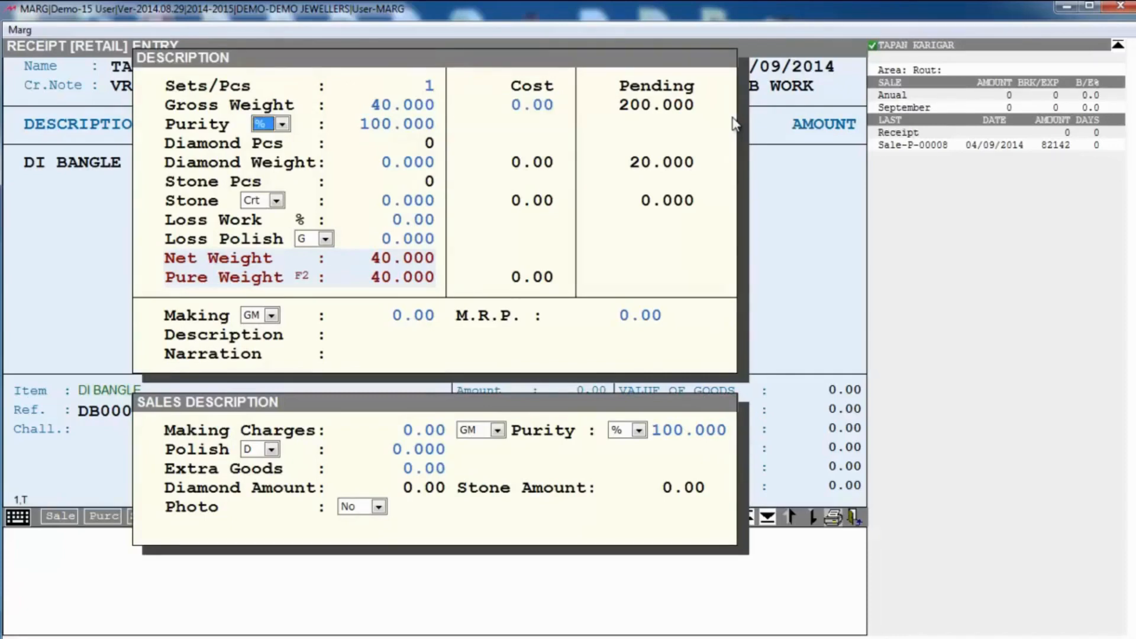
Step: Set the purity unit to carats at 22 and the diamond weight to 2
key(Down)
key(Return)
key(Return)
text(2 .)
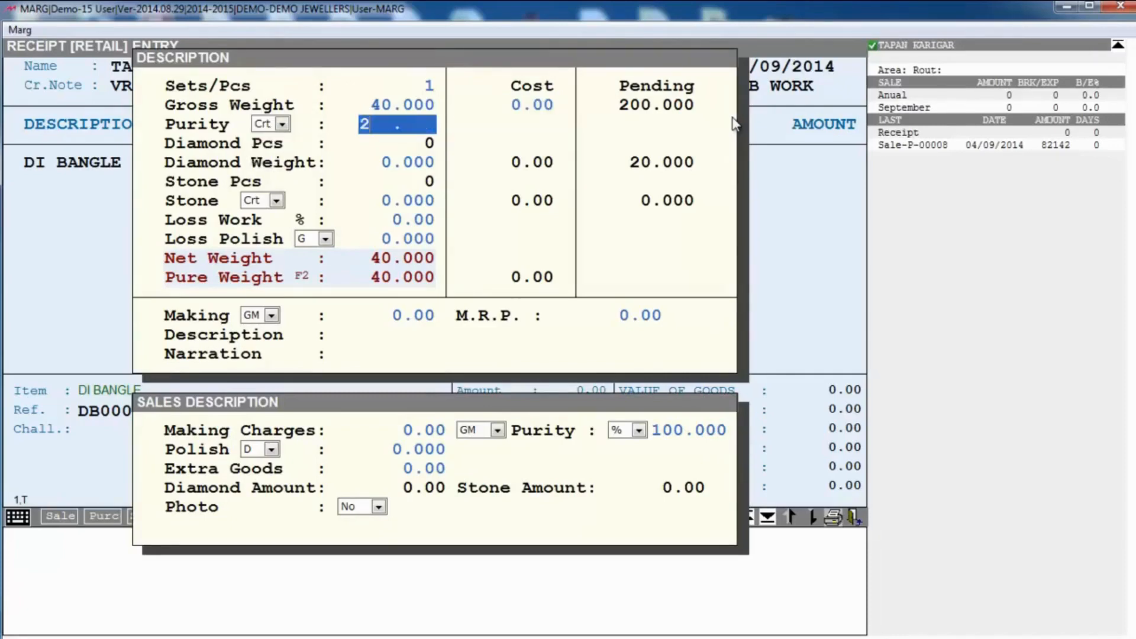
text(2)
key(Return)
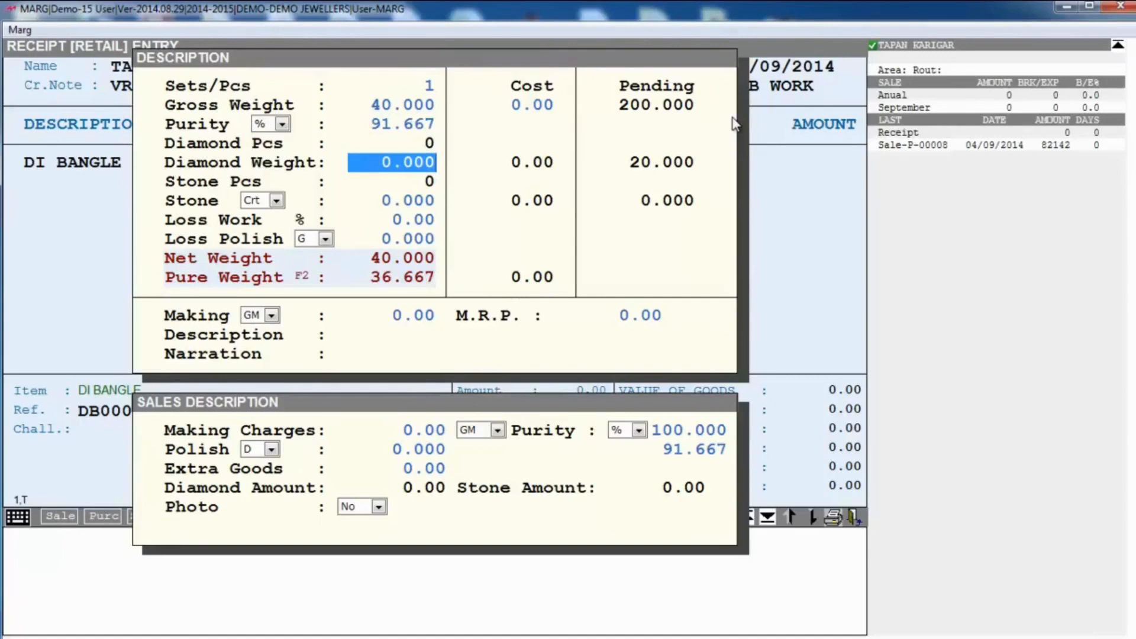
text(2.)
key(Return)
key(Return)
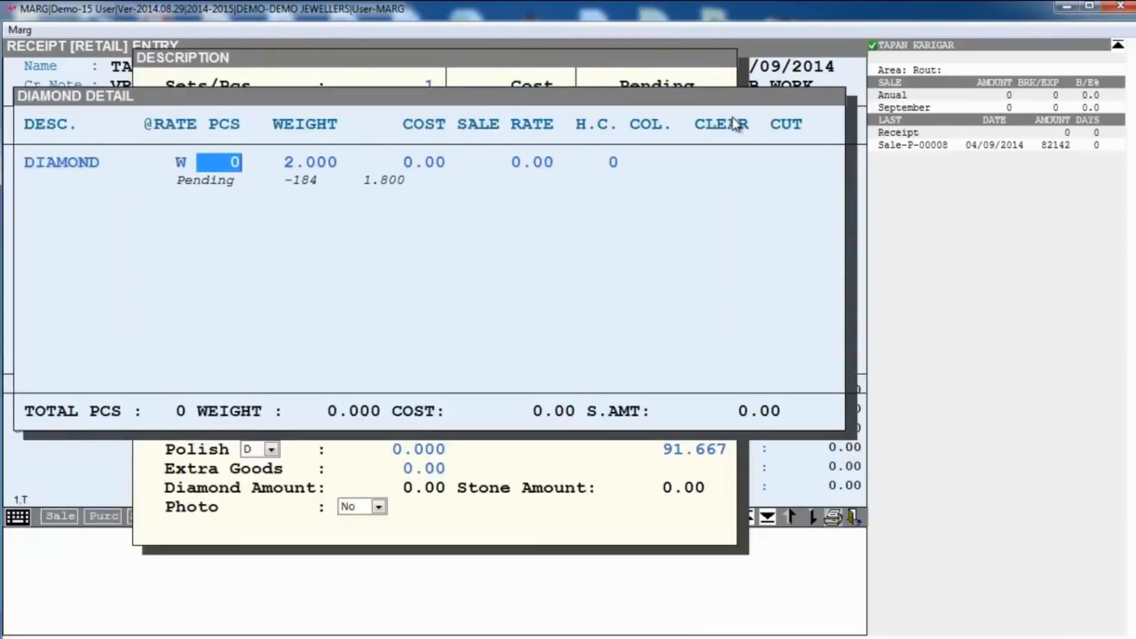
Step: Enter 10 diamond pieces at a sale rate of 30000 in Diamond Detail
text(10)
key(Return)
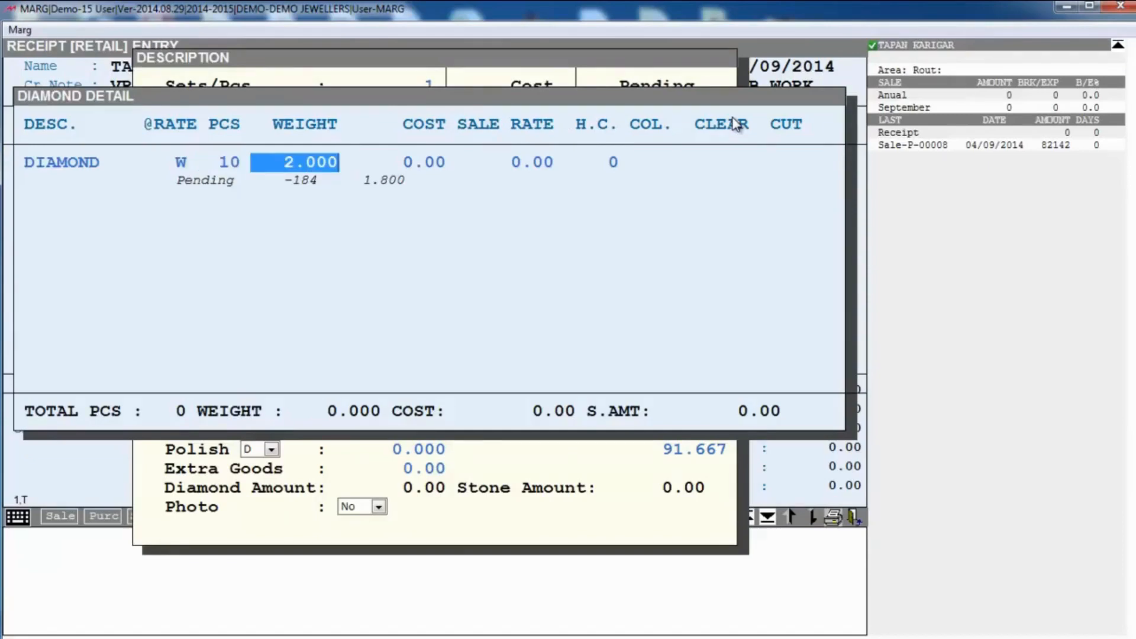
key(Return)
key(Return)
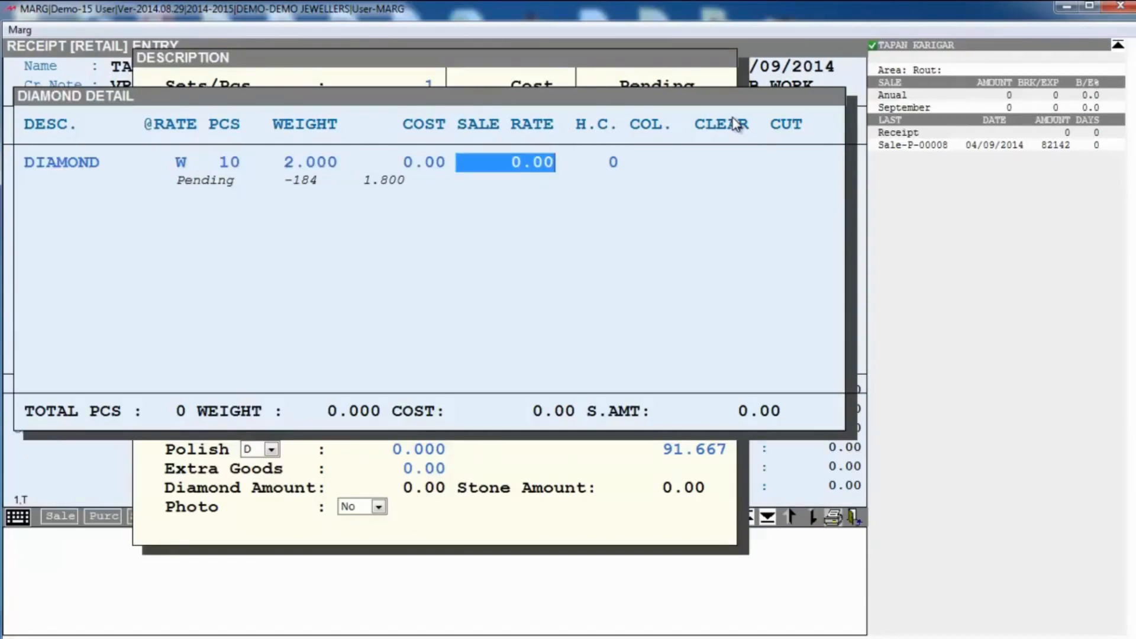
text(30000 .)
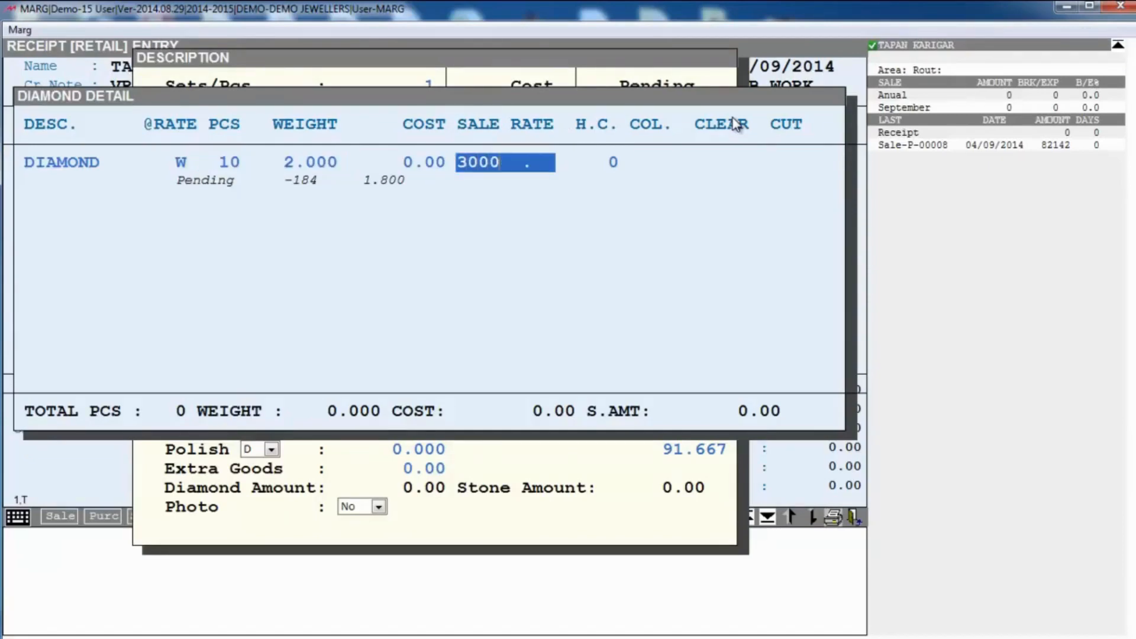
key(Return)
key(Return)
key(Return)
key(Return)
key(Return)
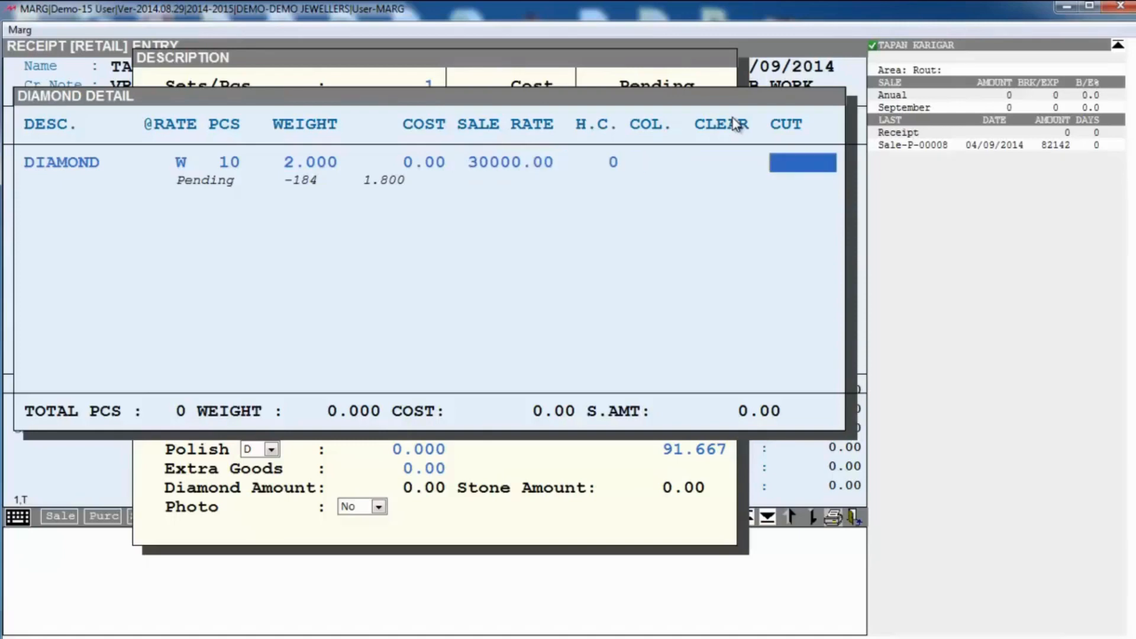
key(Escape)
key(Return)
key(Return)
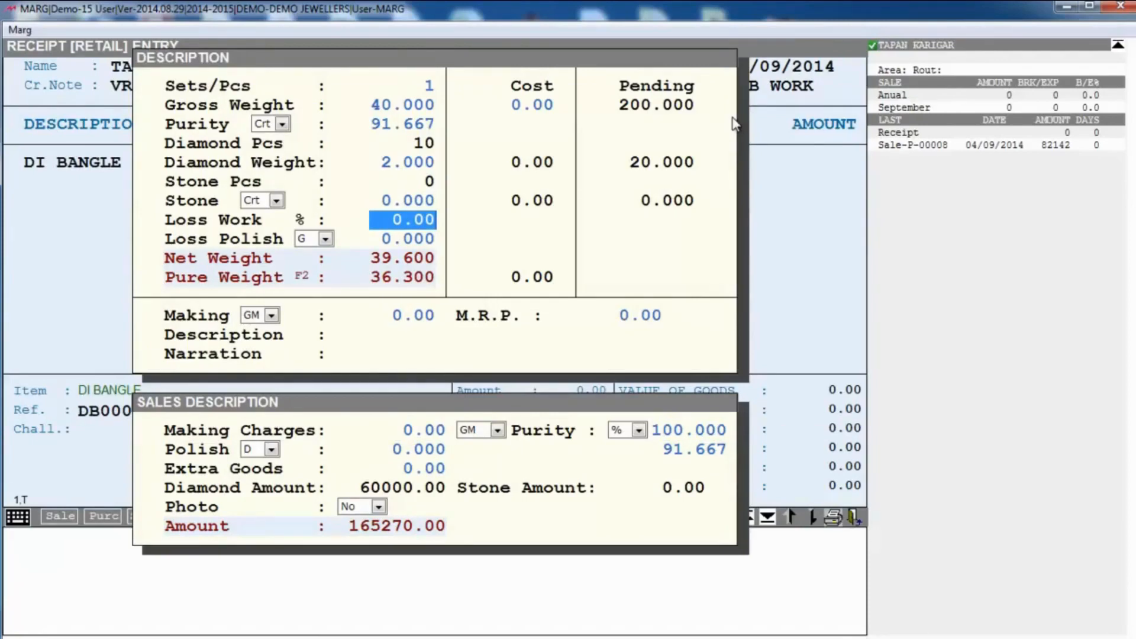
key(Return)
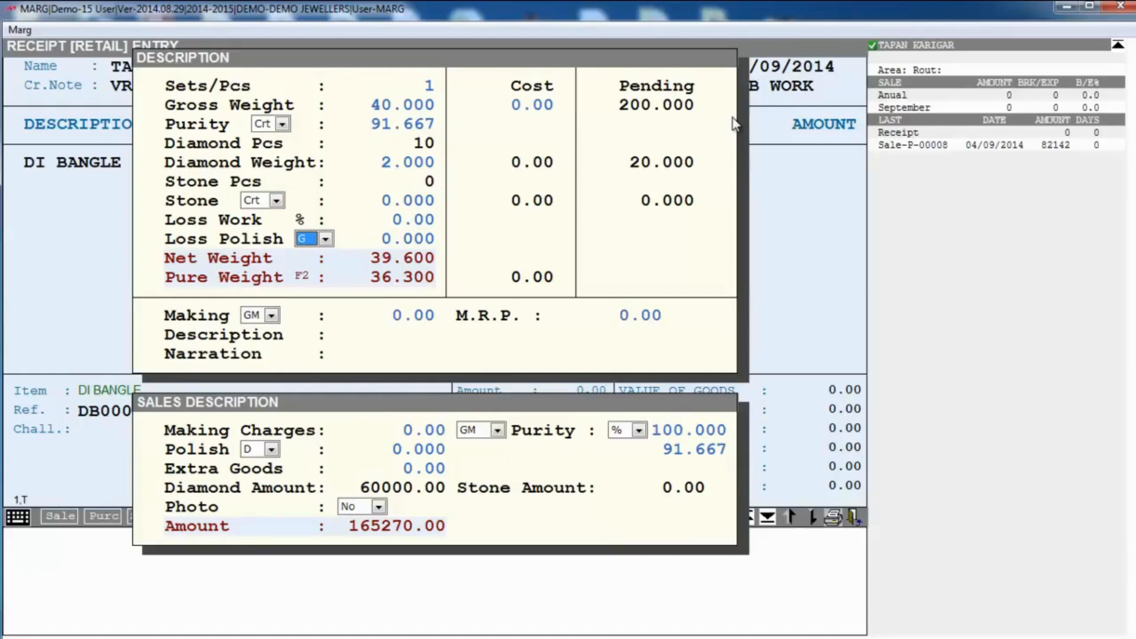
Step: Set polish loss to 2% and making charge to 20 per gram, completing the bangle line
key(alt+Down)
key(Up)
key(Up)
key(Up)
key(Up)
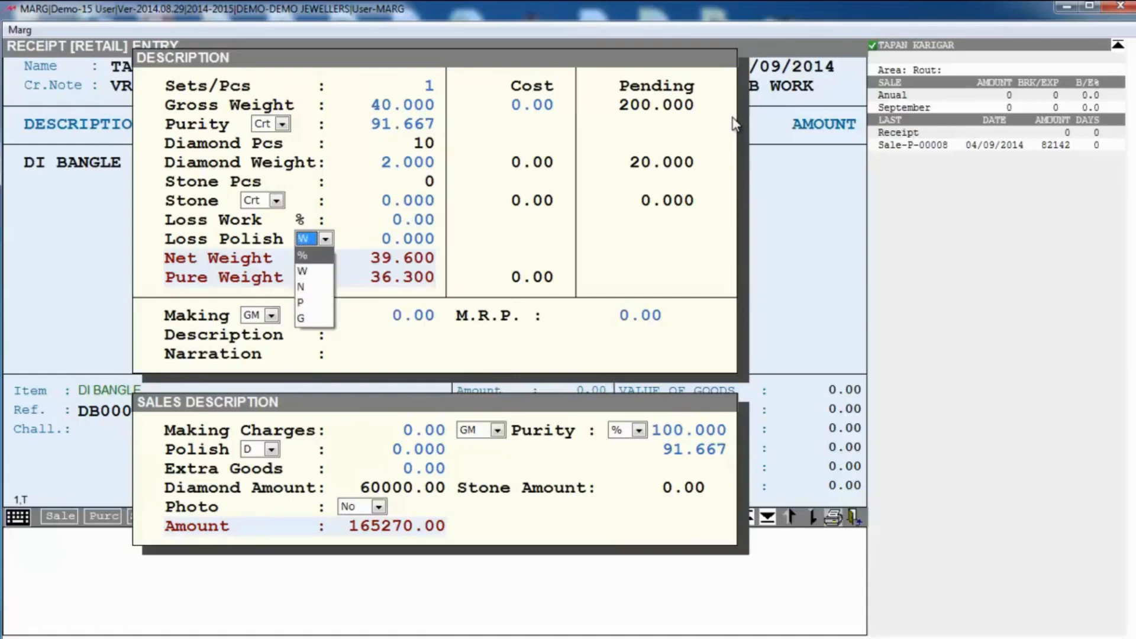
key(Return)
key(Return)
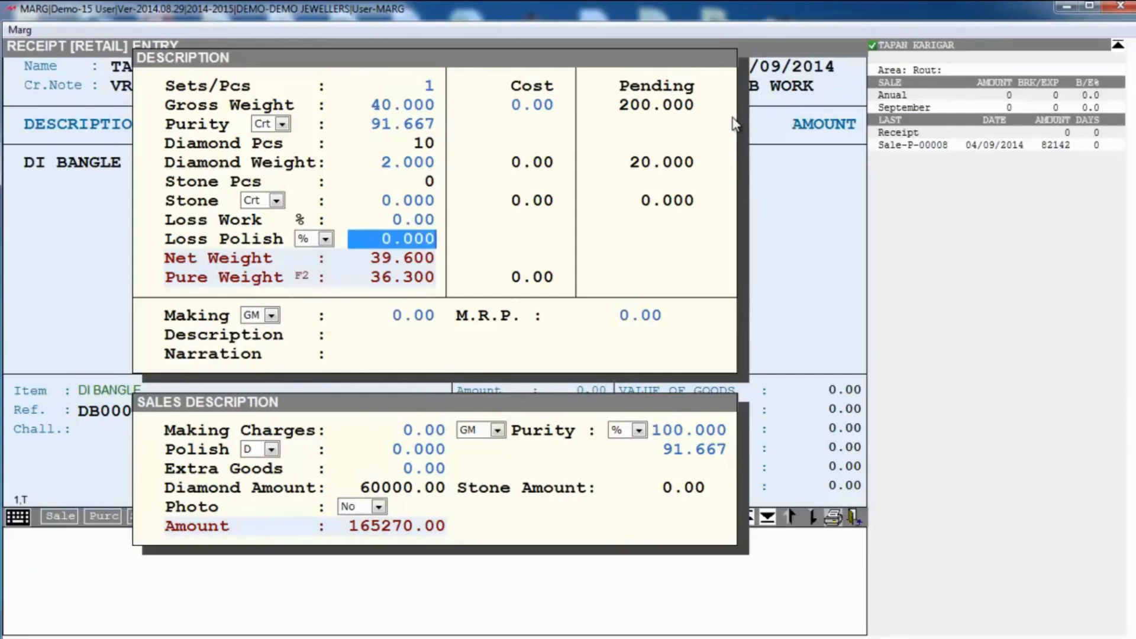
text(2)
key(Return)
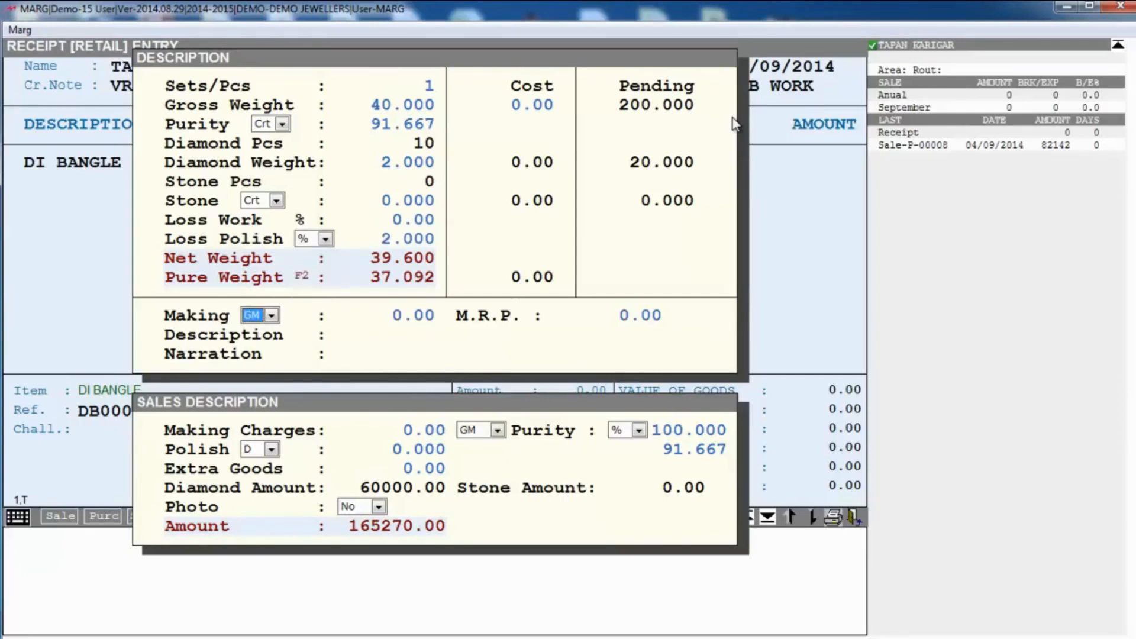
key(alt+Down)
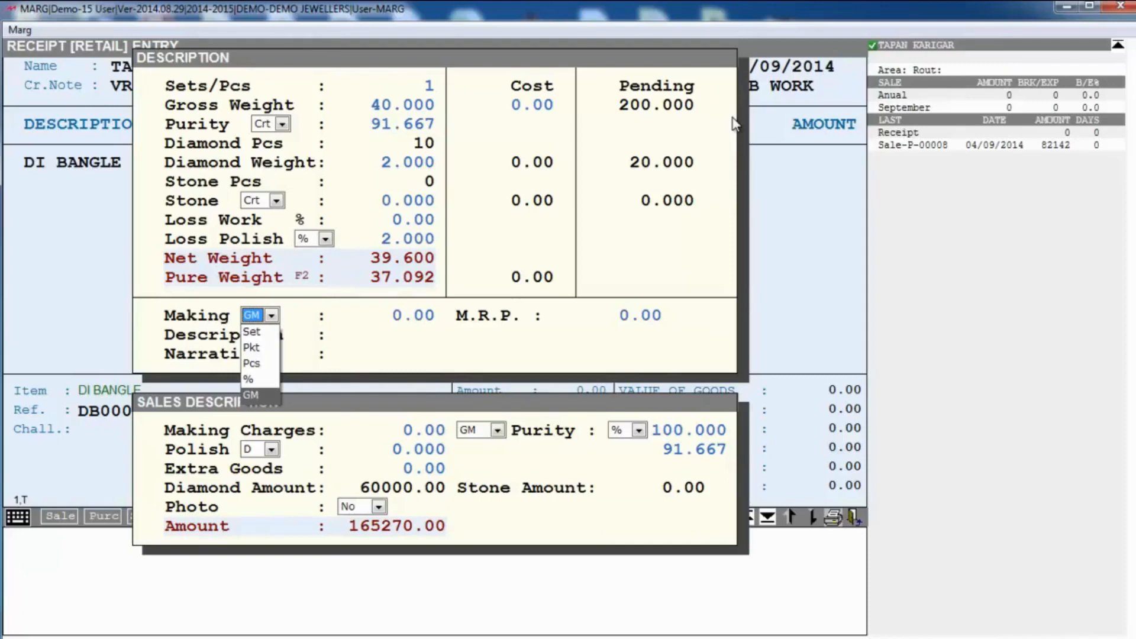
key(Return)
key(Return)
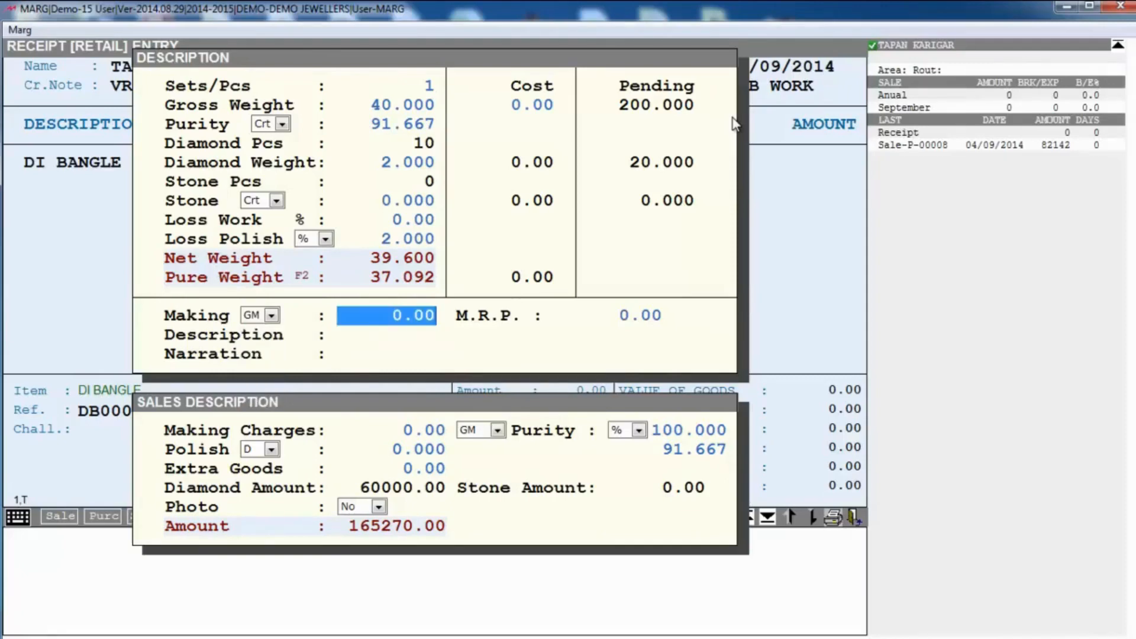
text(20)
key(Return)
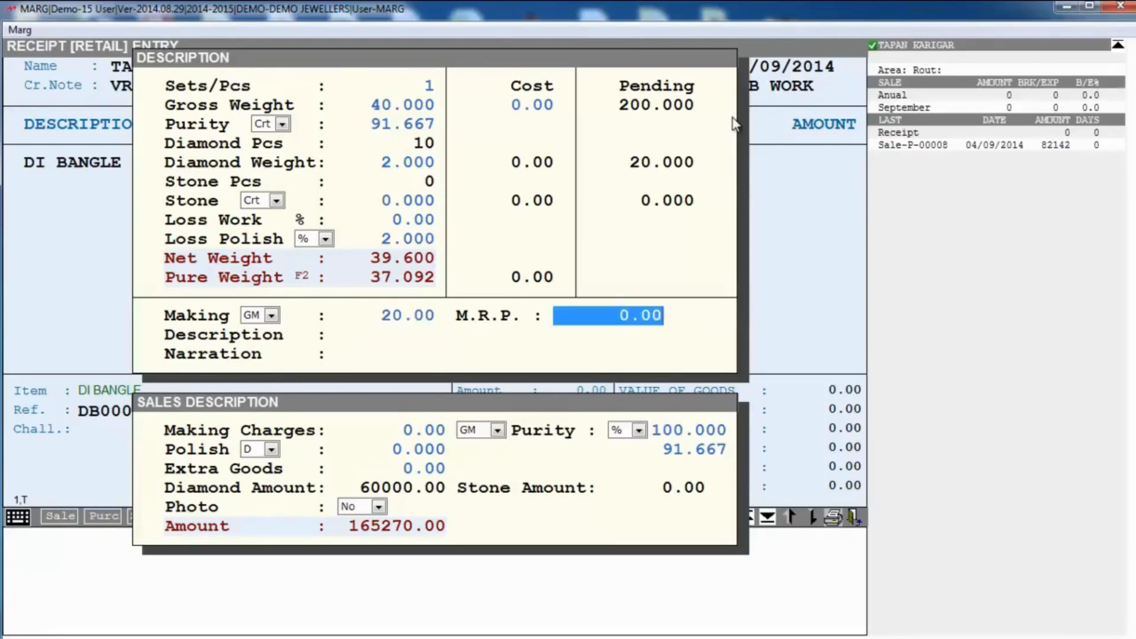
key(Return)
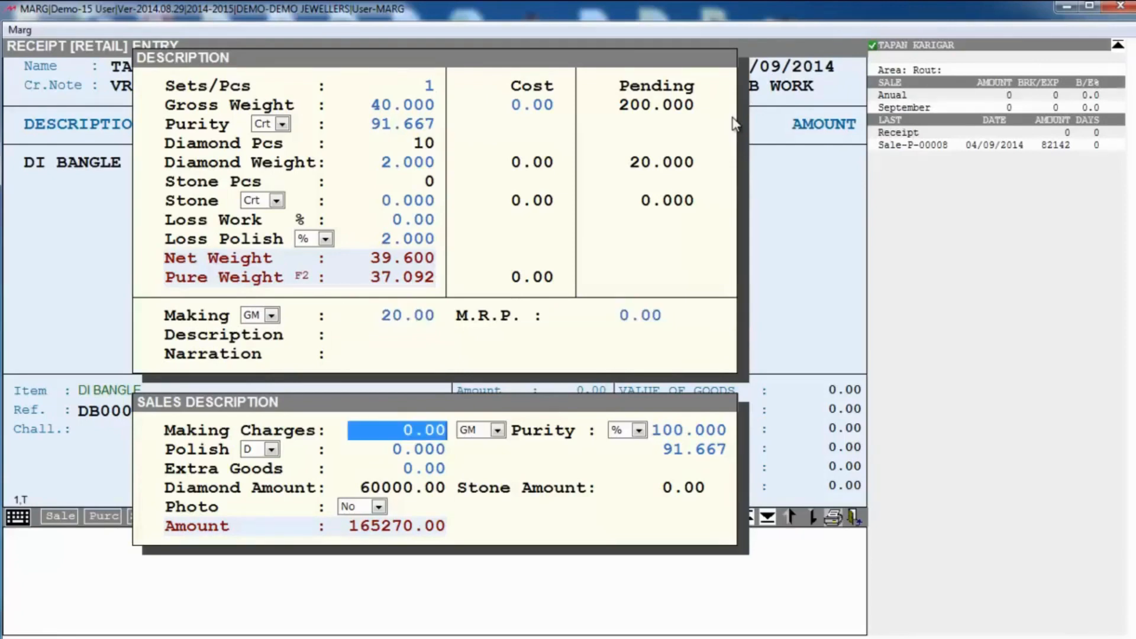
key(Return)
key(Return)
key(Return)
key(Return)
key(Return)
key(Return)
key(Return)
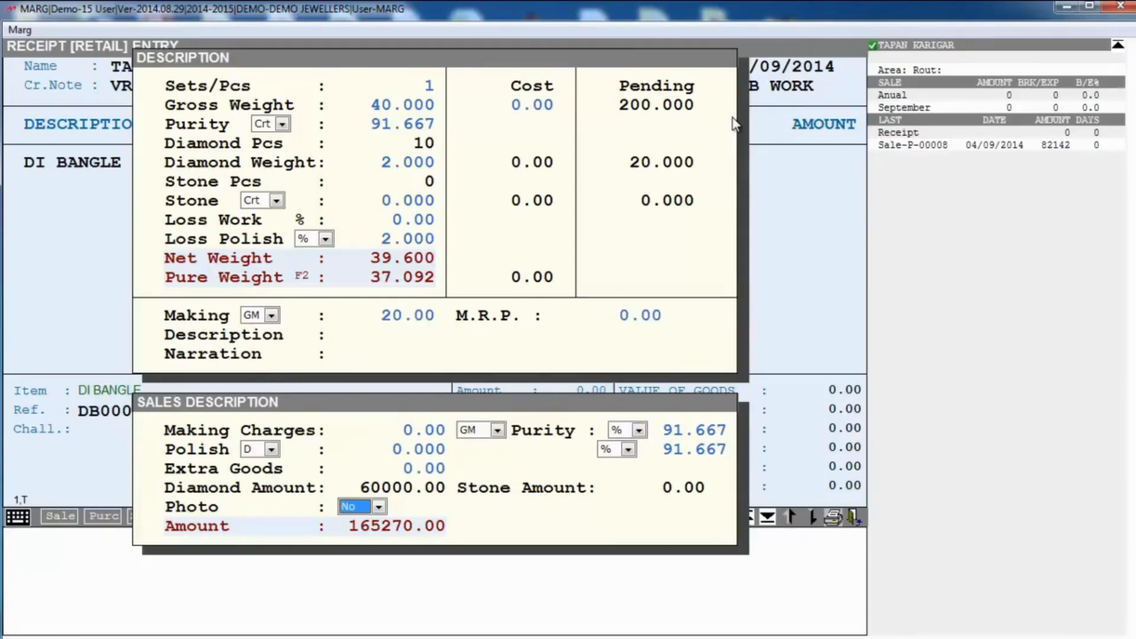
key(Return)
key(Return)
key(Return)
key(Return)
key(Return)
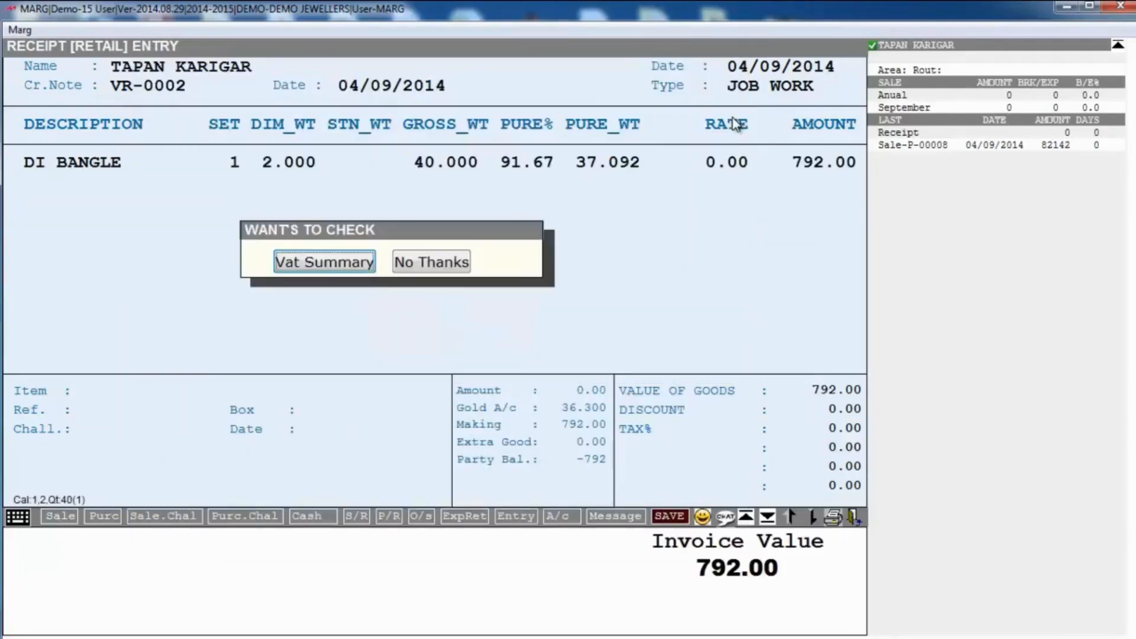
Step: Skip the VAT summary, accept the levies and save job-work receipt VR-0002 without printing
key(Right)
key(Return)
key(Return)
key(Return)
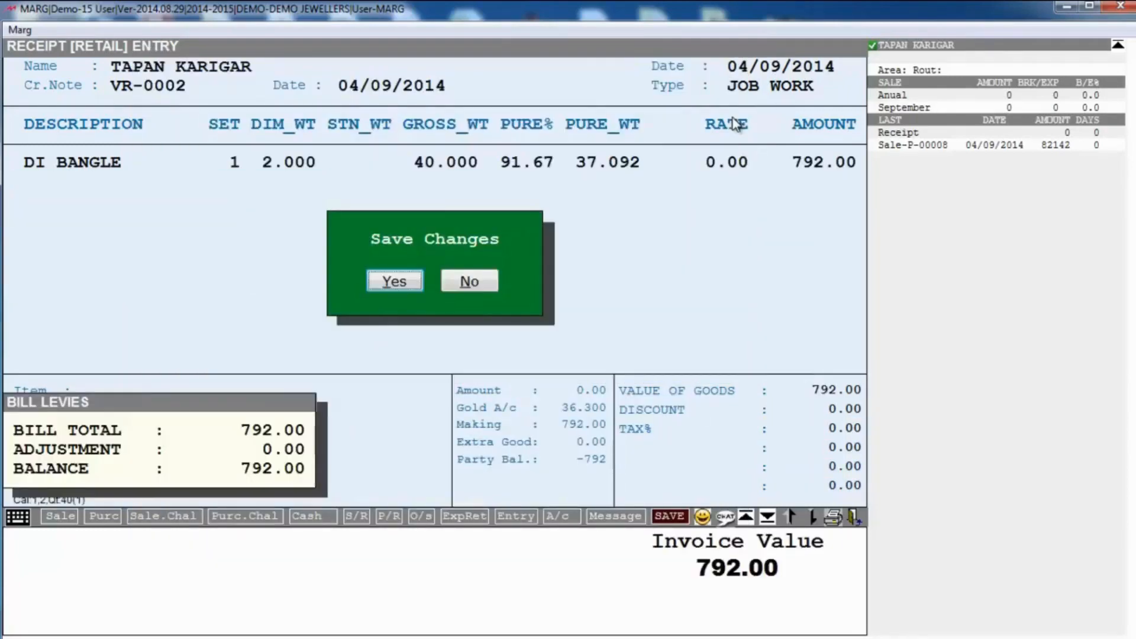
key(Return)
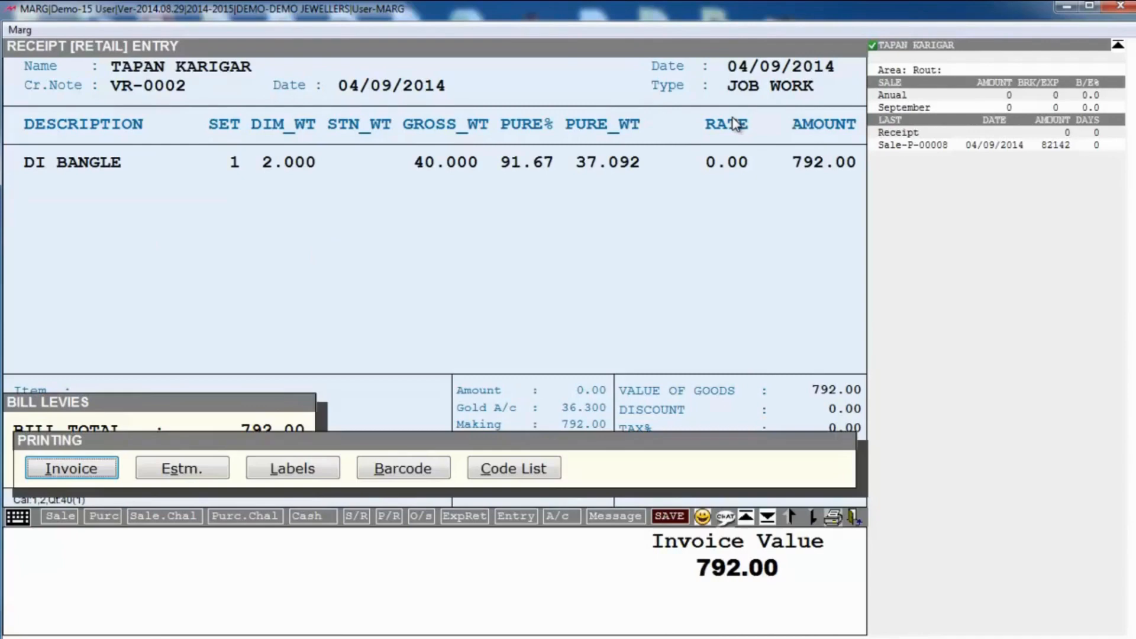
key(Escape)
key(Escape)
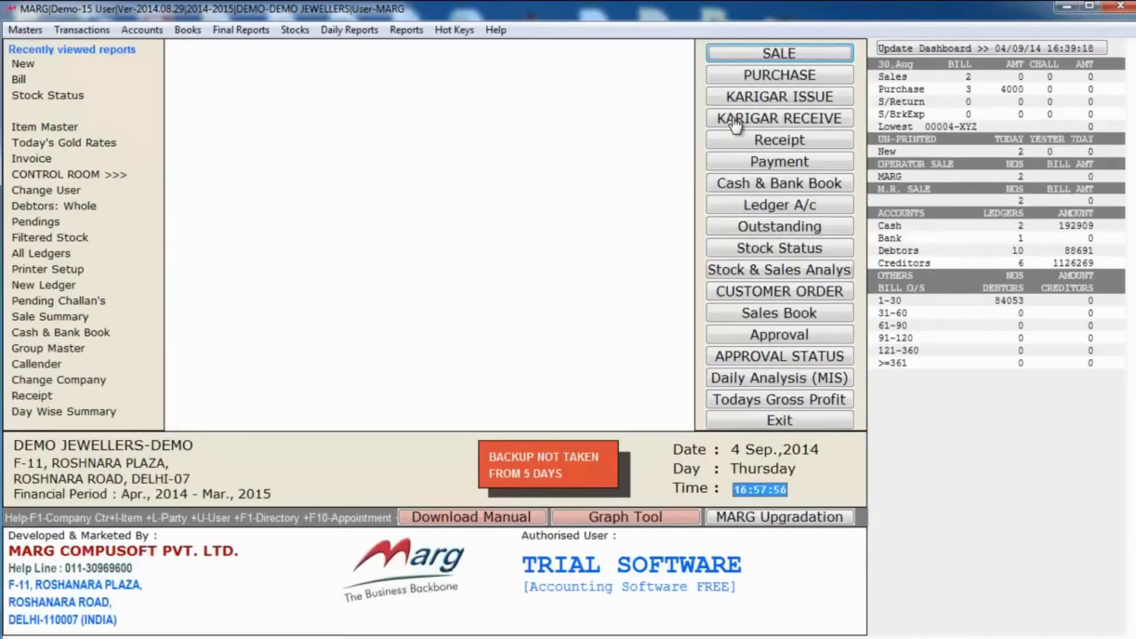
Step: Check the pending melter issues under Transactions > Receipt > Melter, then close the list
click(89, 31)
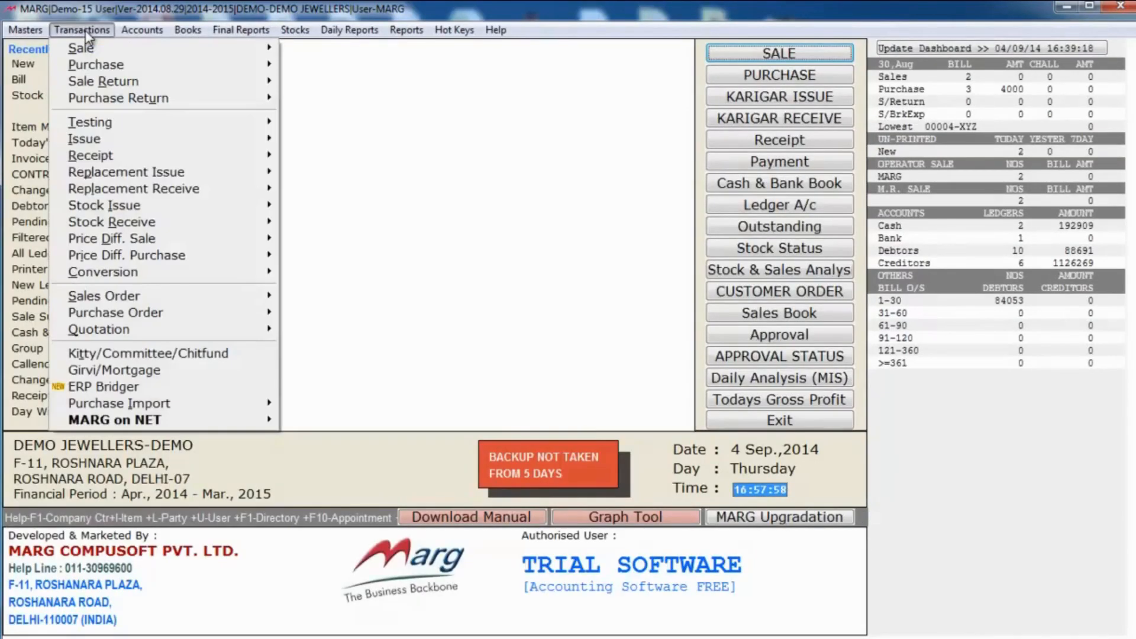
mouse_move(198, 160)
mouse_move(355, 156)
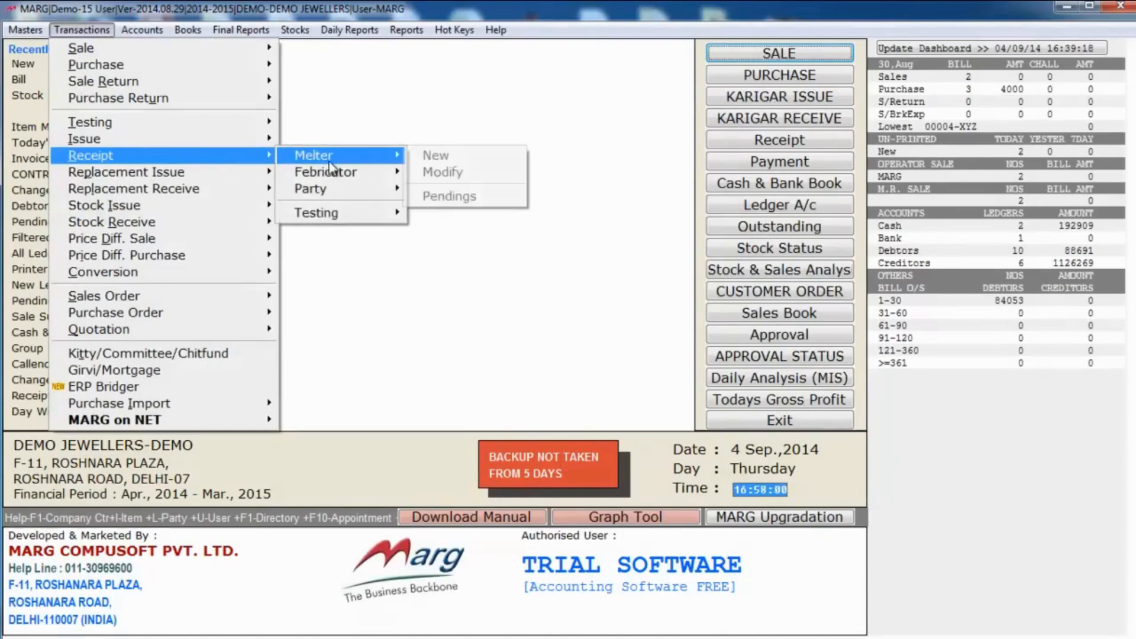
click(434, 196)
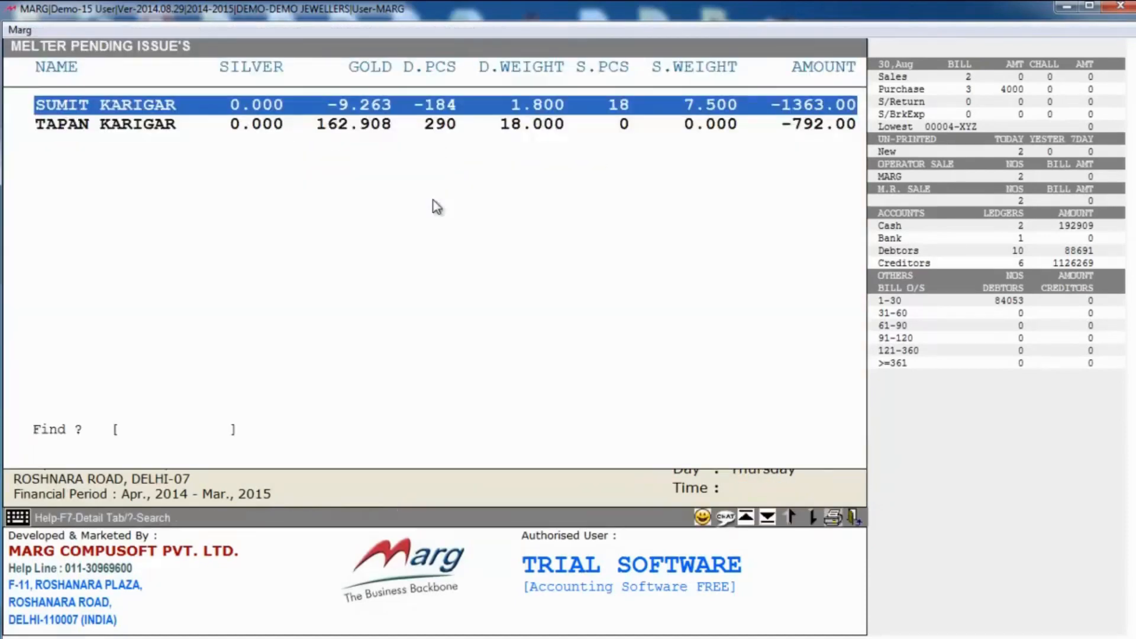
key(Down)
key(Escape)
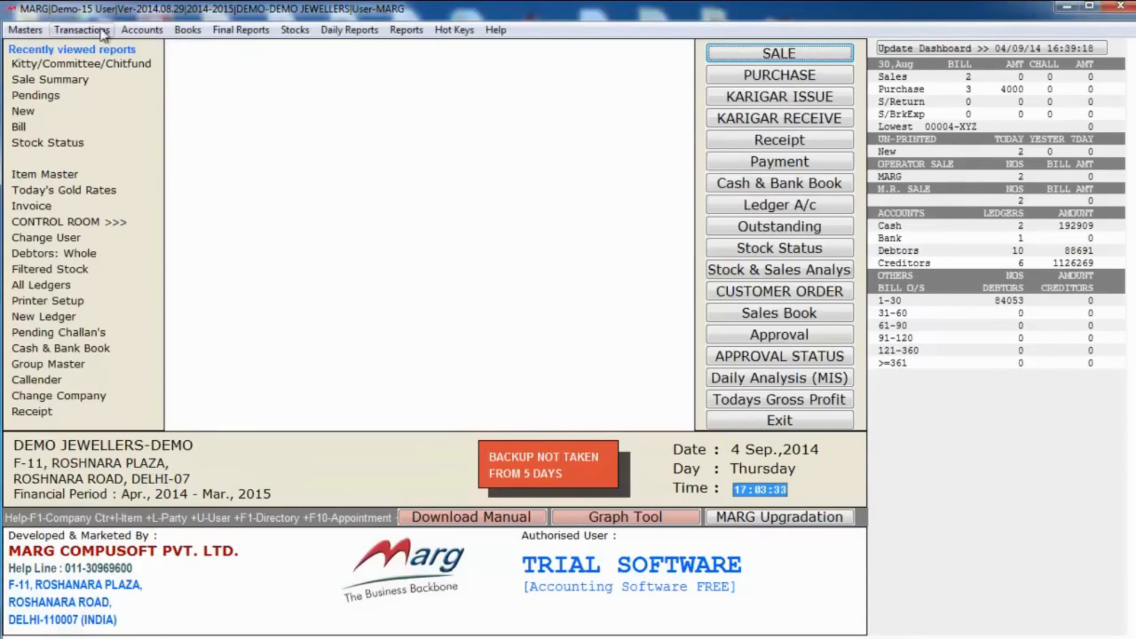
Step: Open the Kitty/Committee/Chitfund module and review the MAHALAXMI KITTY group (10000 amount, 1000 EMI)
click(82, 30)
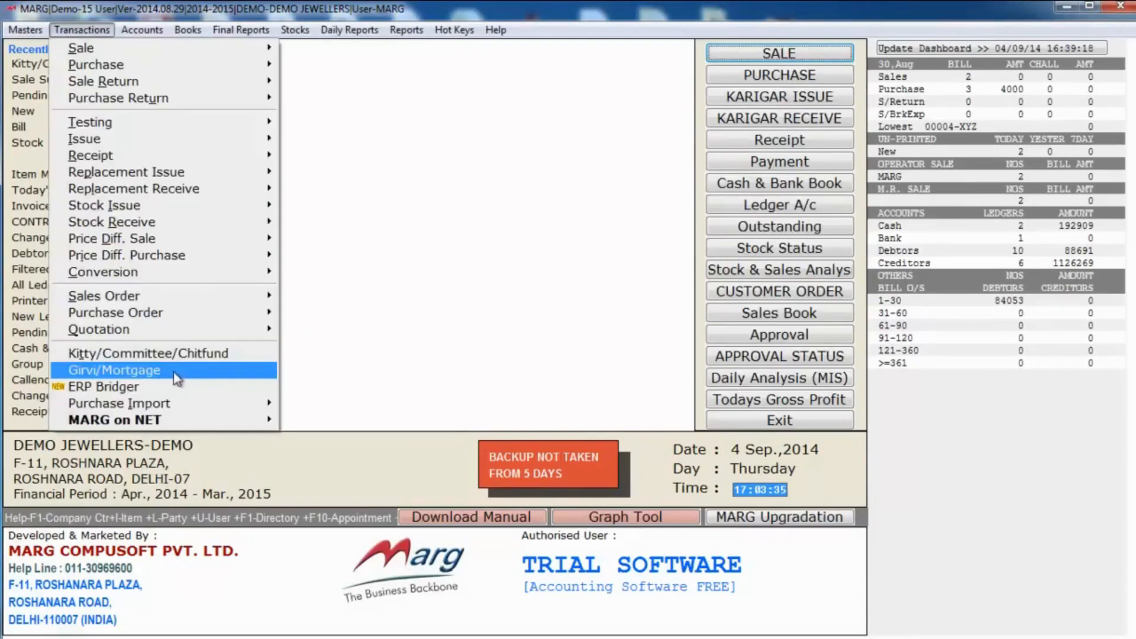
click(204, 358)
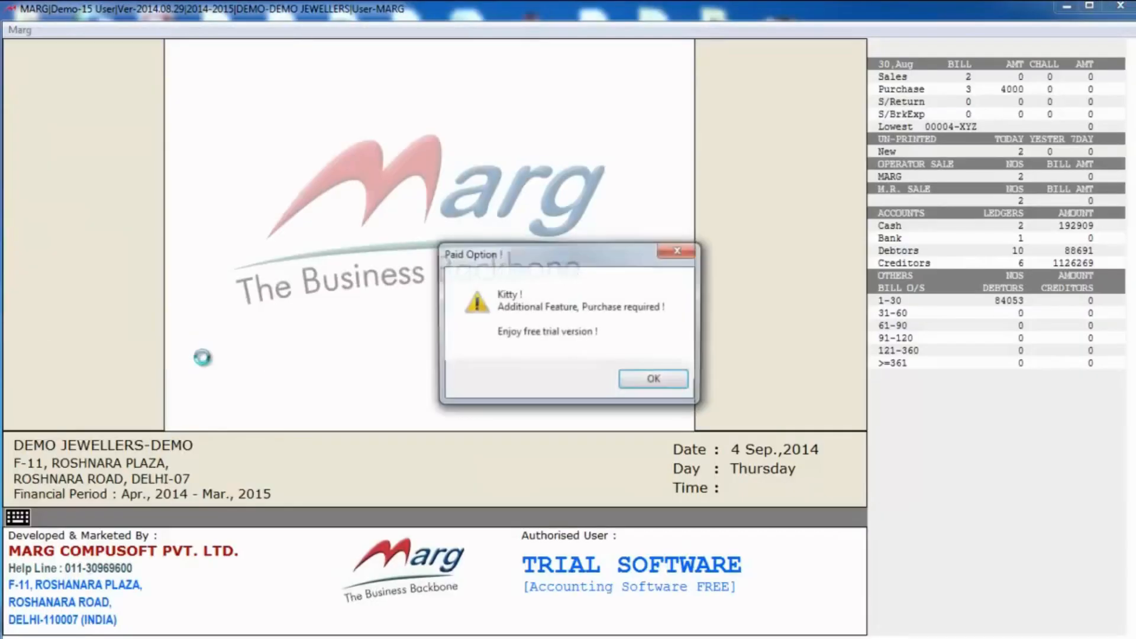
click(630, 381)
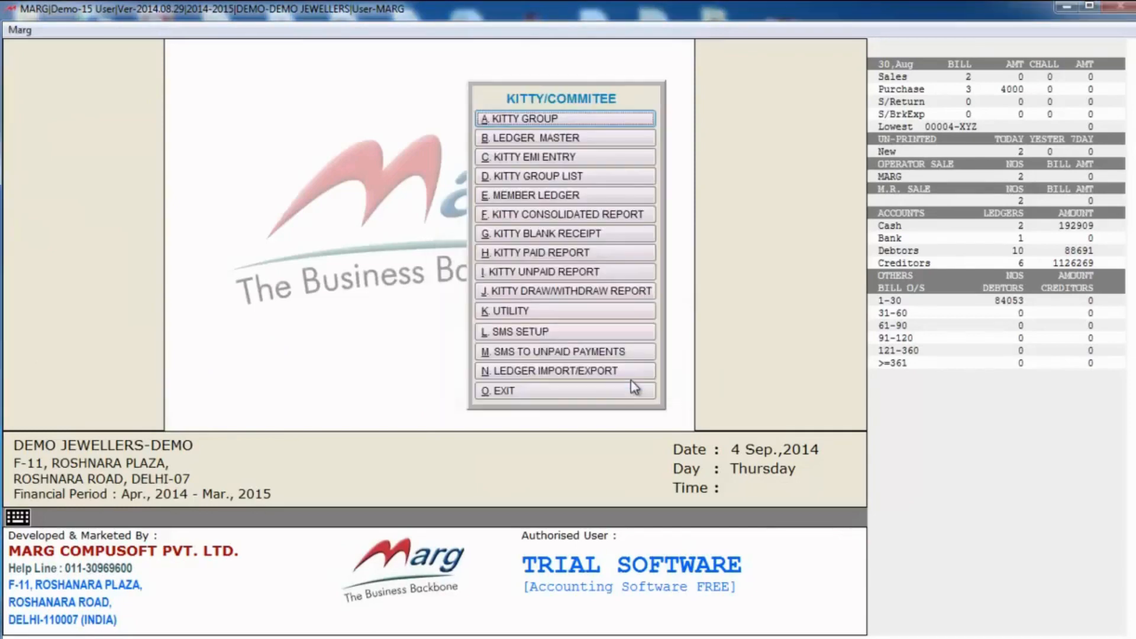
click(534, 119)
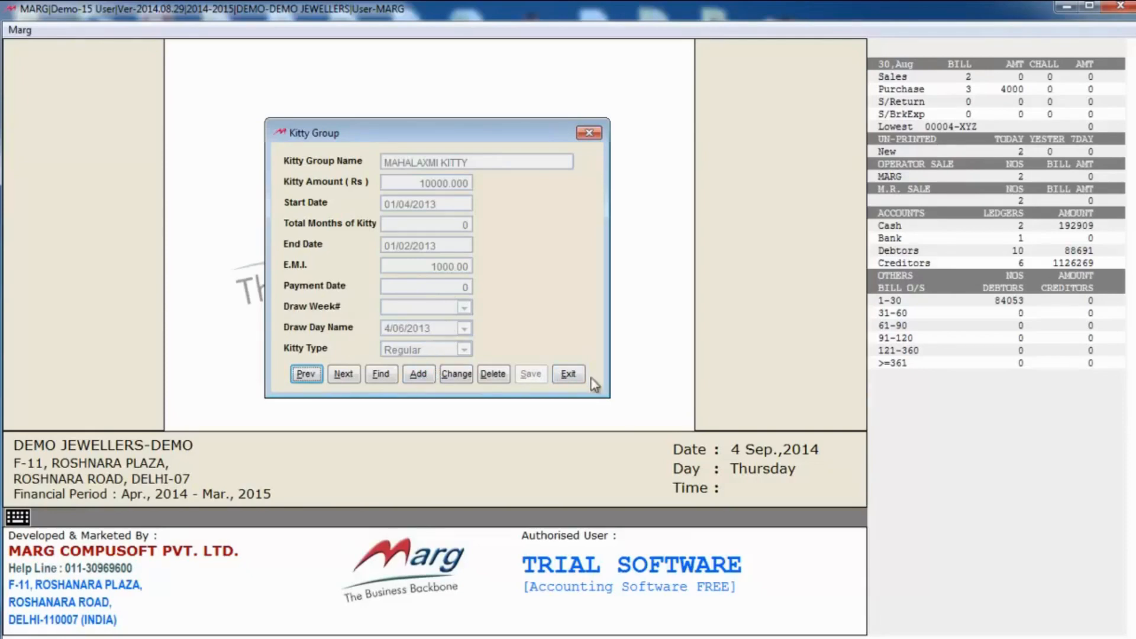
click(569, 375)
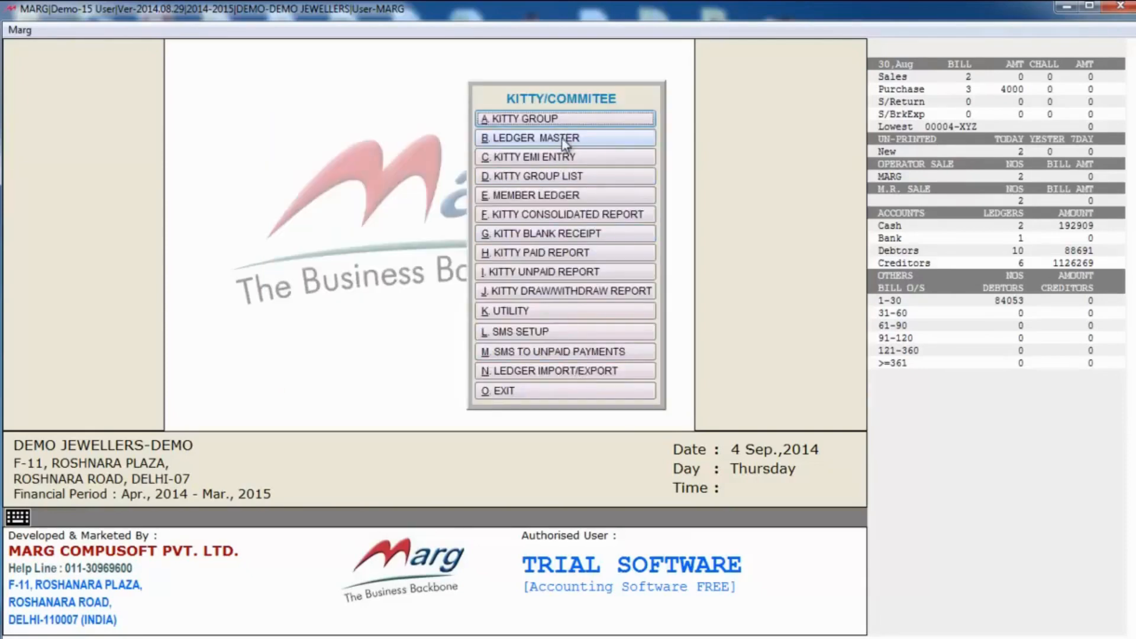
click(563, 138)
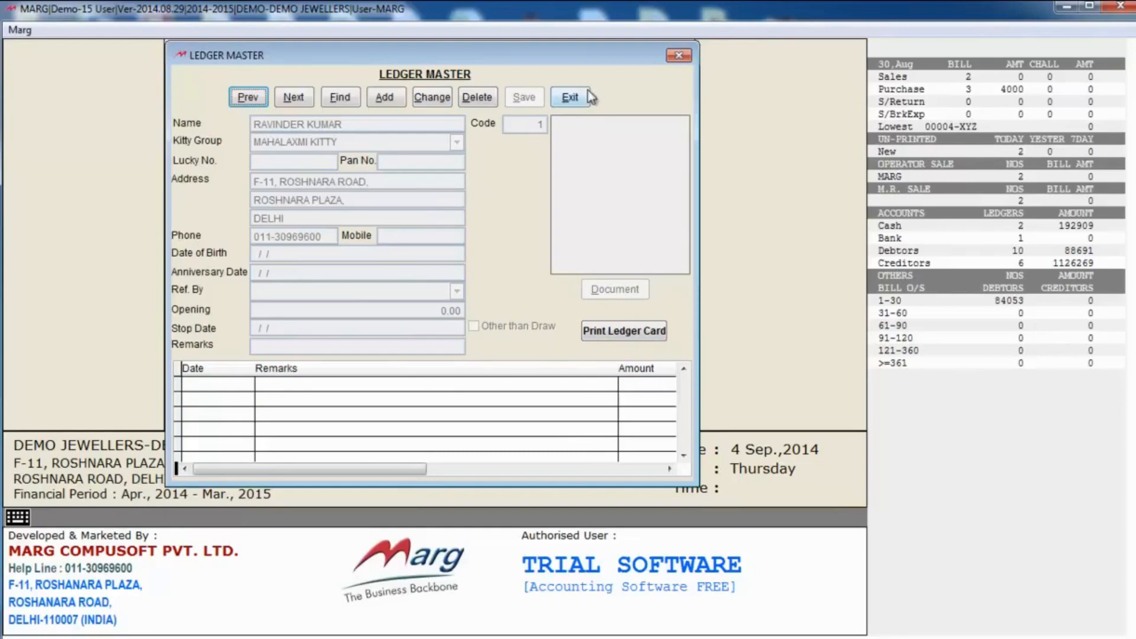
click(570, 98)
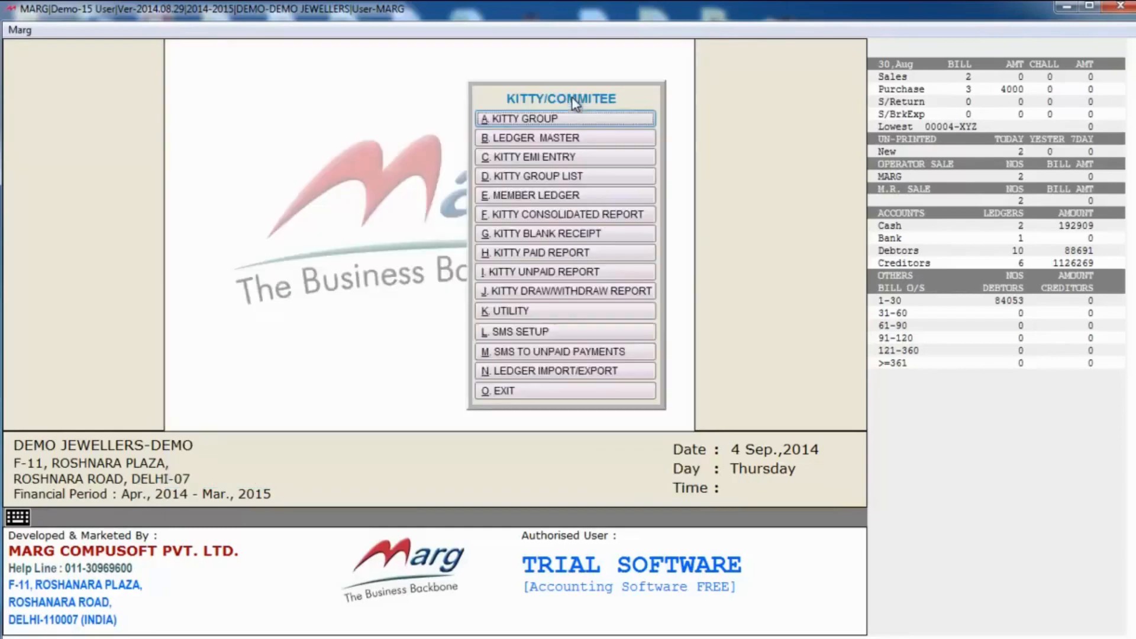
Step: Select MAHALAXMI KITTY in Kitty EMI Entry, look at its member list, then exit without paying
click(588, 158)
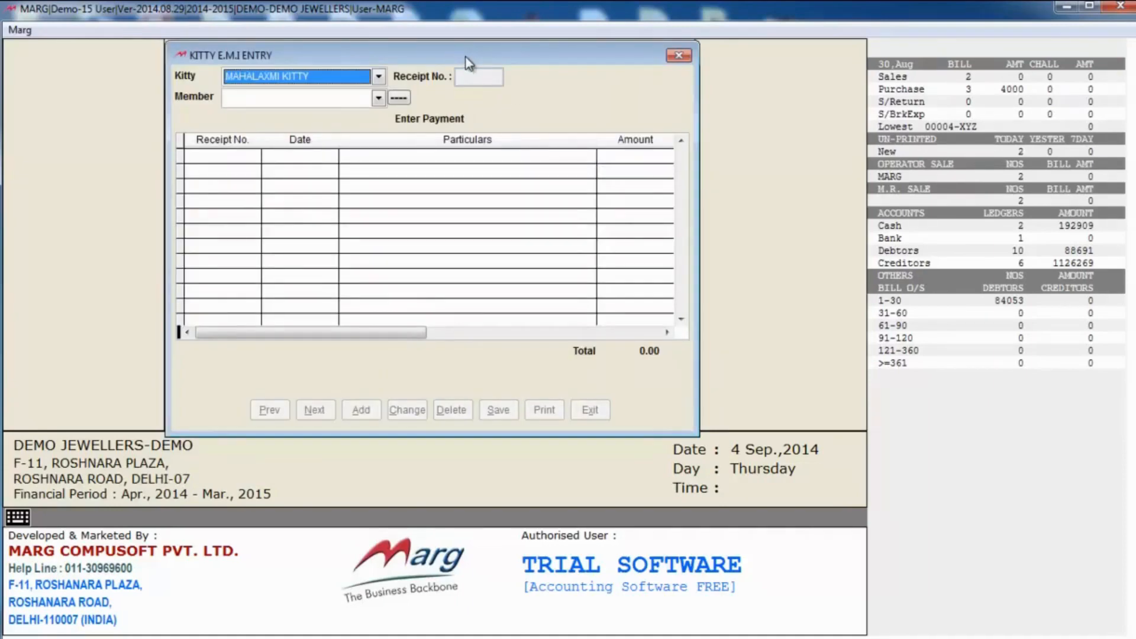
click(372, 80)
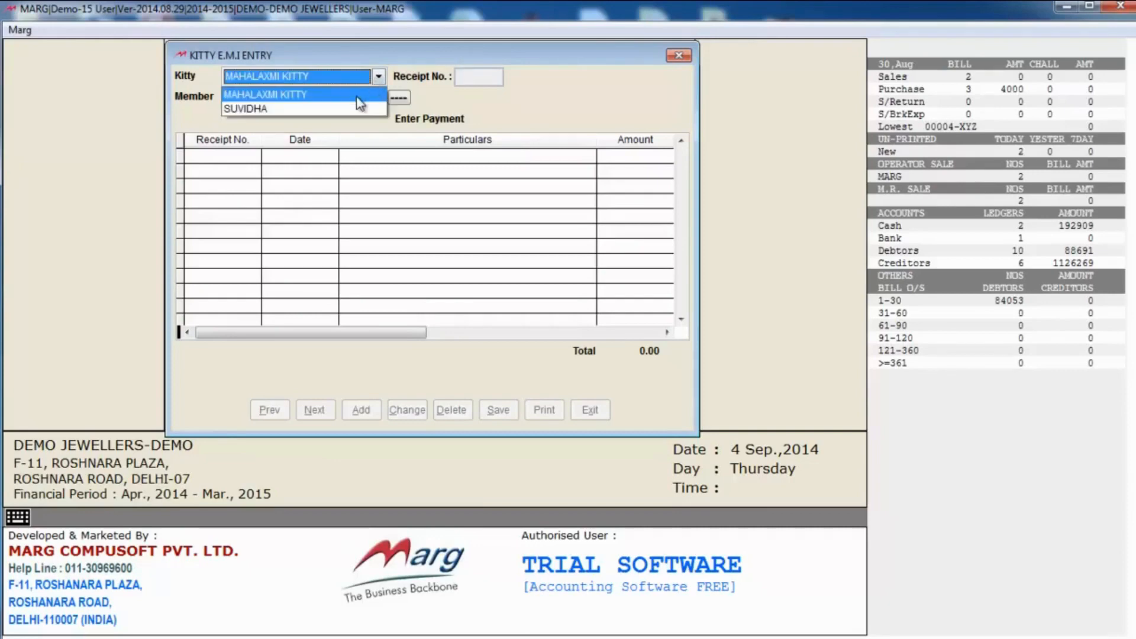
click(357, 97)
click(377, 98)
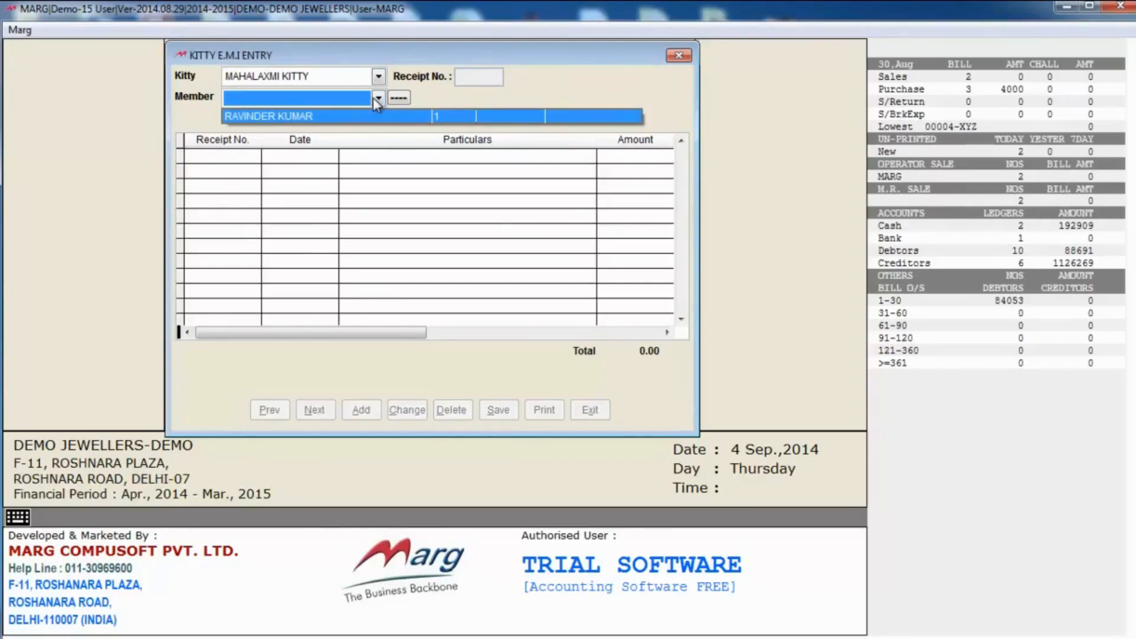
click(373, 98)
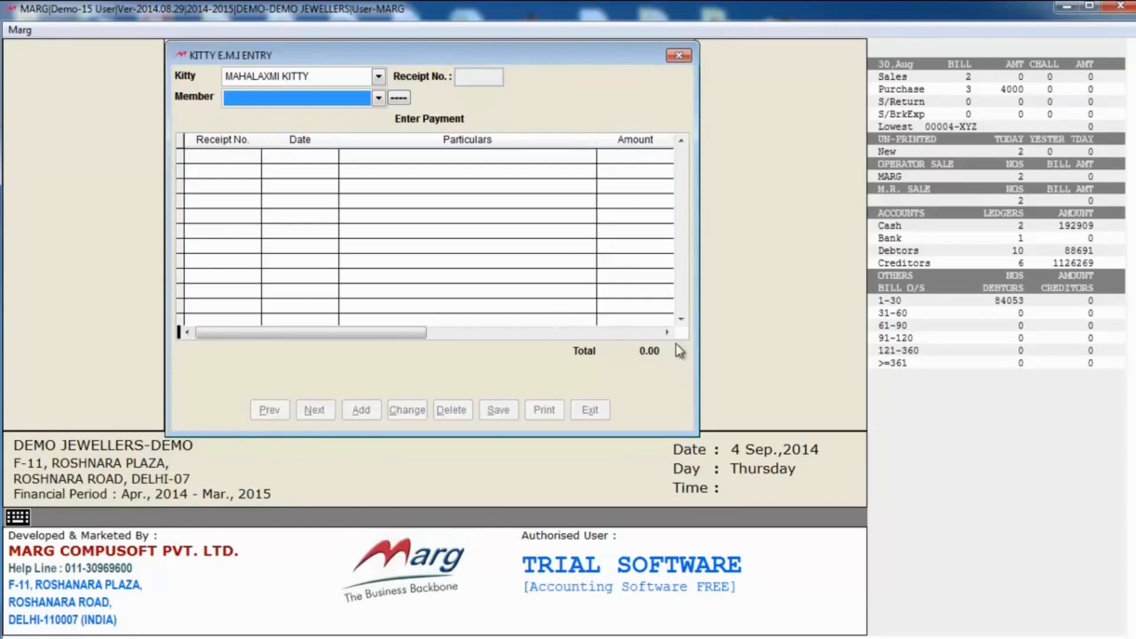
key(Escape)
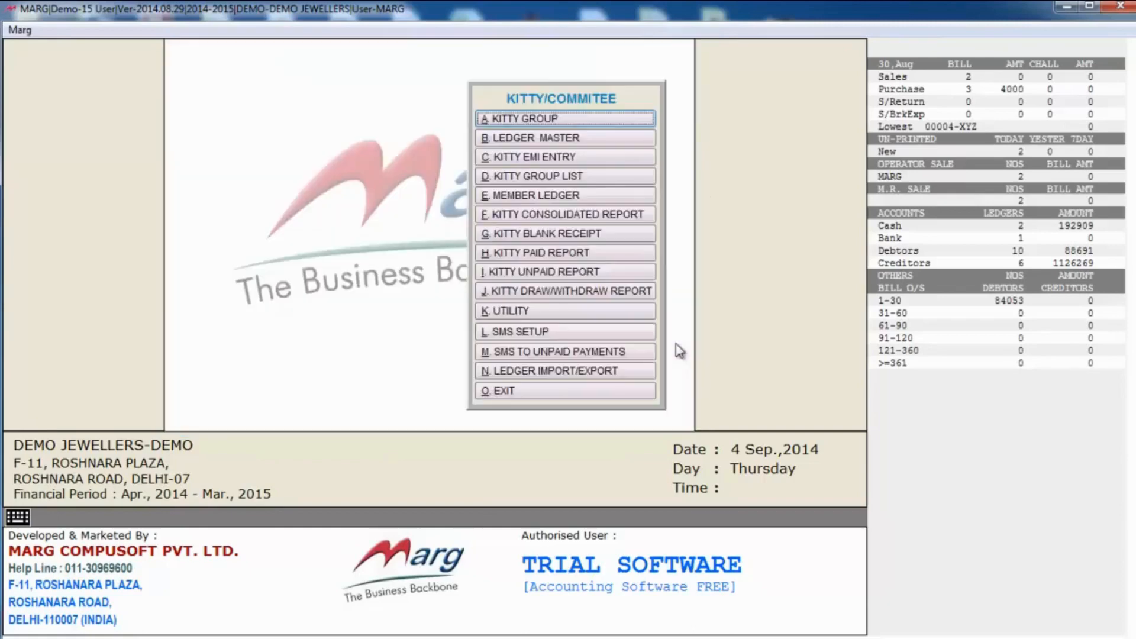
click(636, 178)
key(Return)
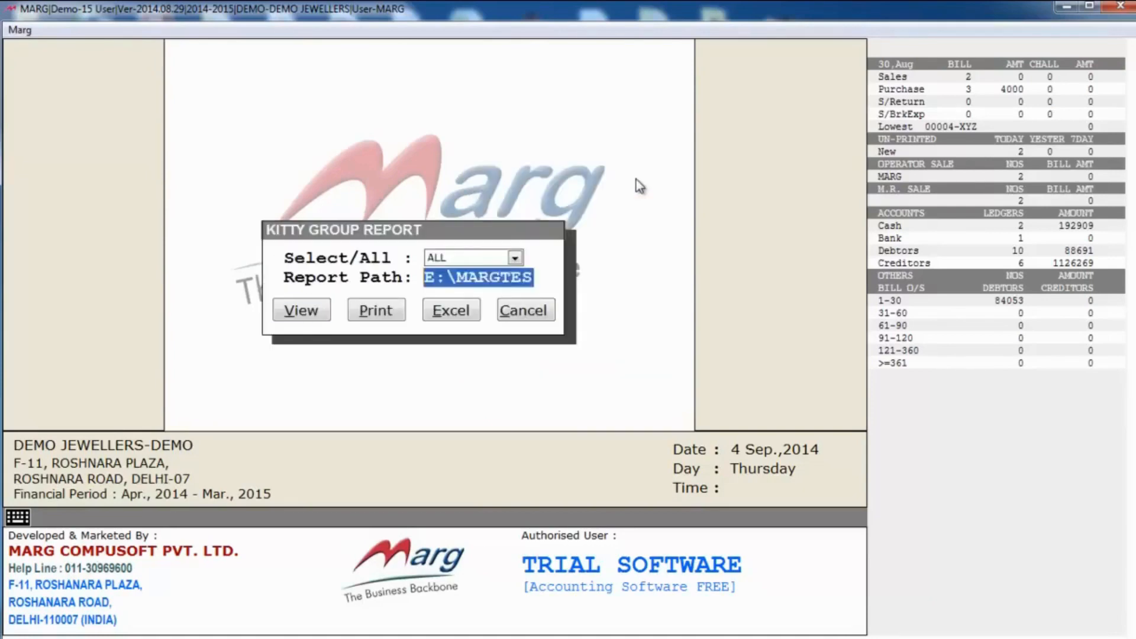
key(Return)
key(Escape)
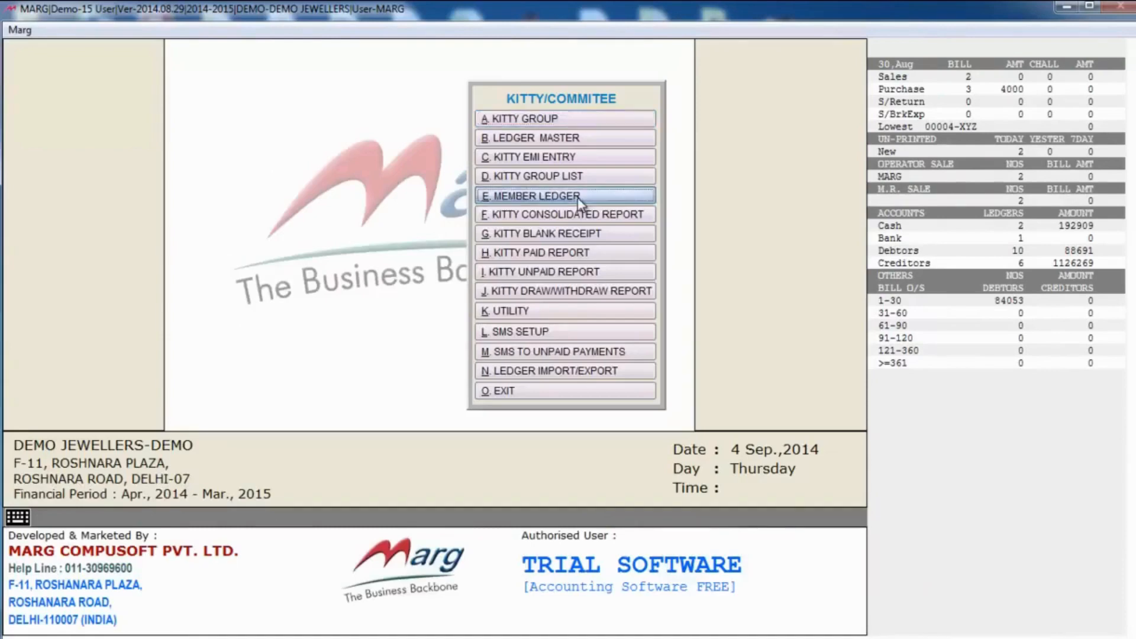
click(578, 195)
key(Return)
key(Return)
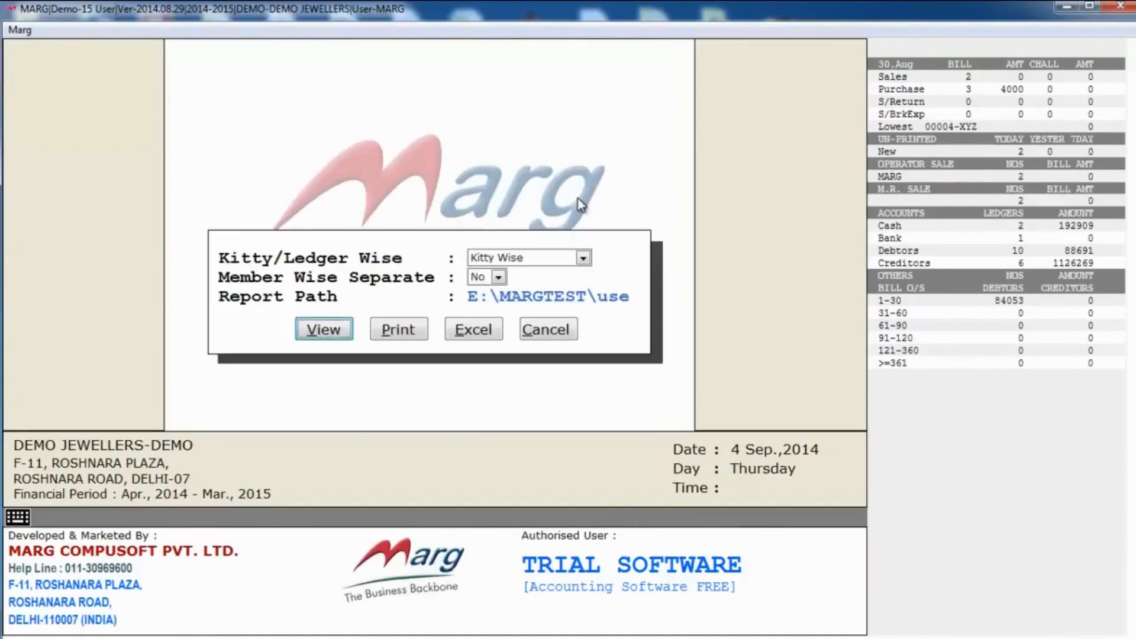
key(Return)
key(Return)
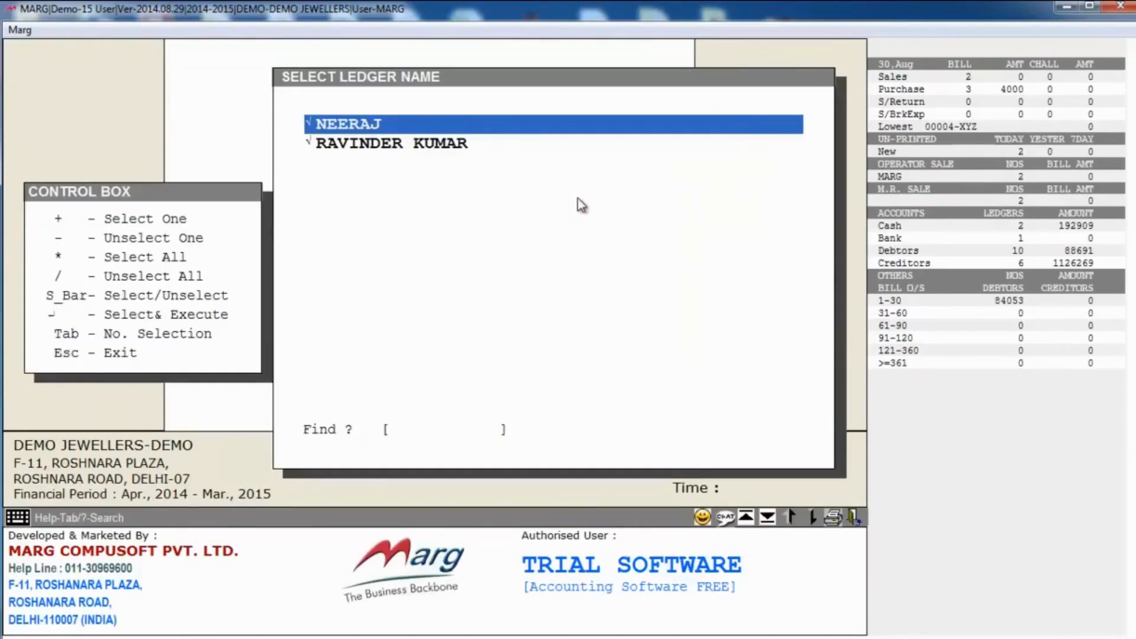
key(Return)
key(Down)
key(Down)
key(Down)
key(Down)
key(Down)
key(Down)
key(Down)
key(Down)
key(Down)
key(Down)
key(Down)
key(Down)
key(Down)
key(Down)
key(Down)
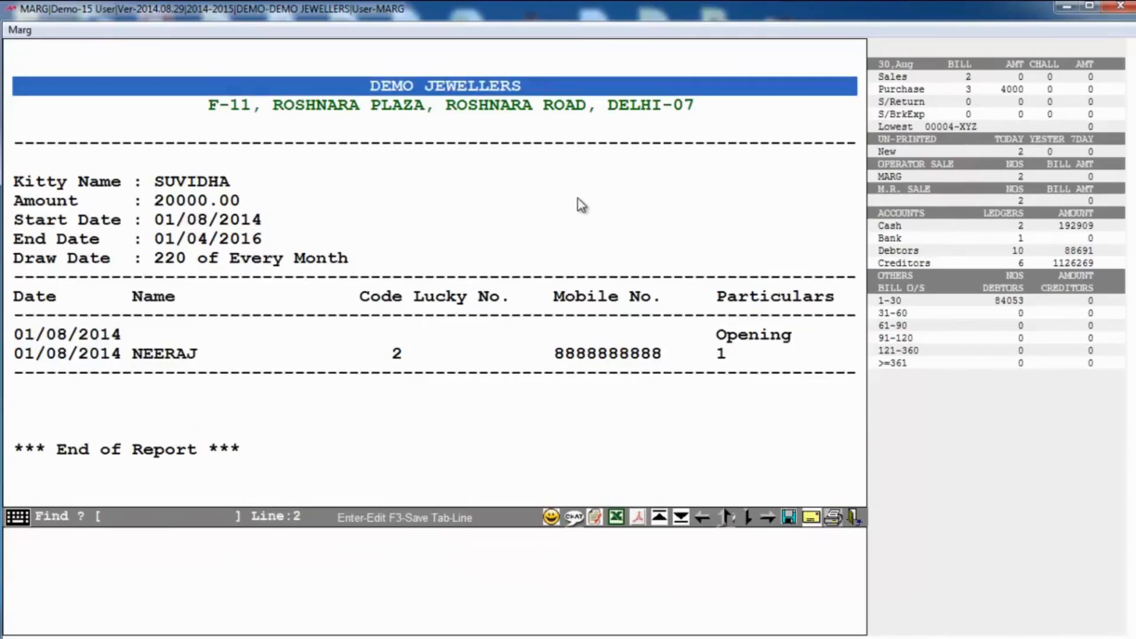
key(Down)
key(Right)
key(Right)
key(Right)
key(Right)
key(Right)
key(Right)
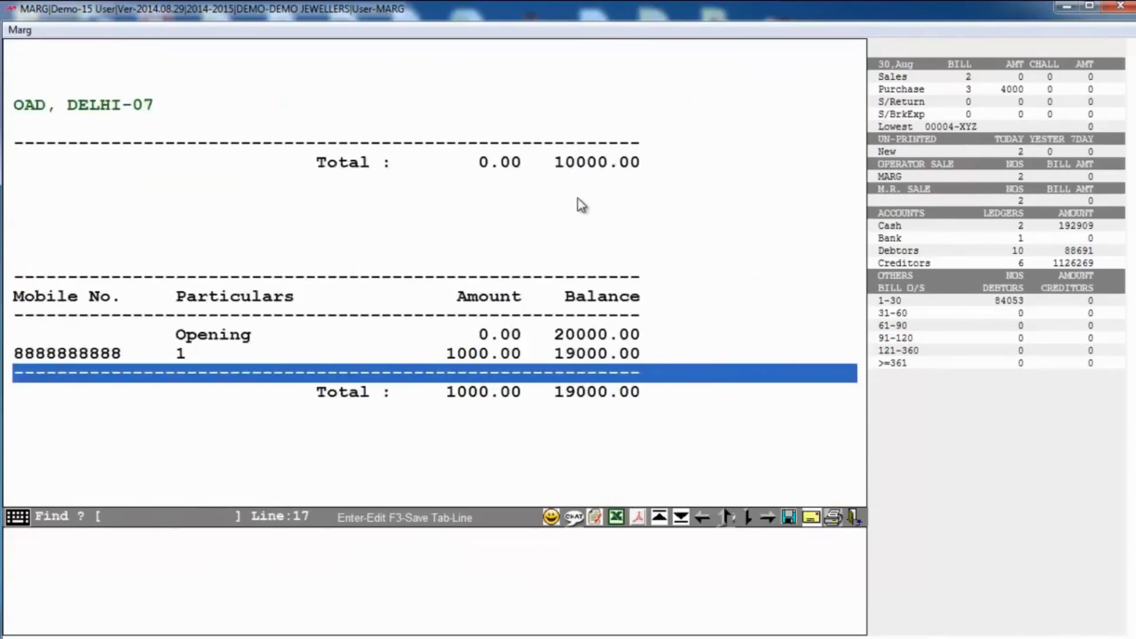
key(Escape)
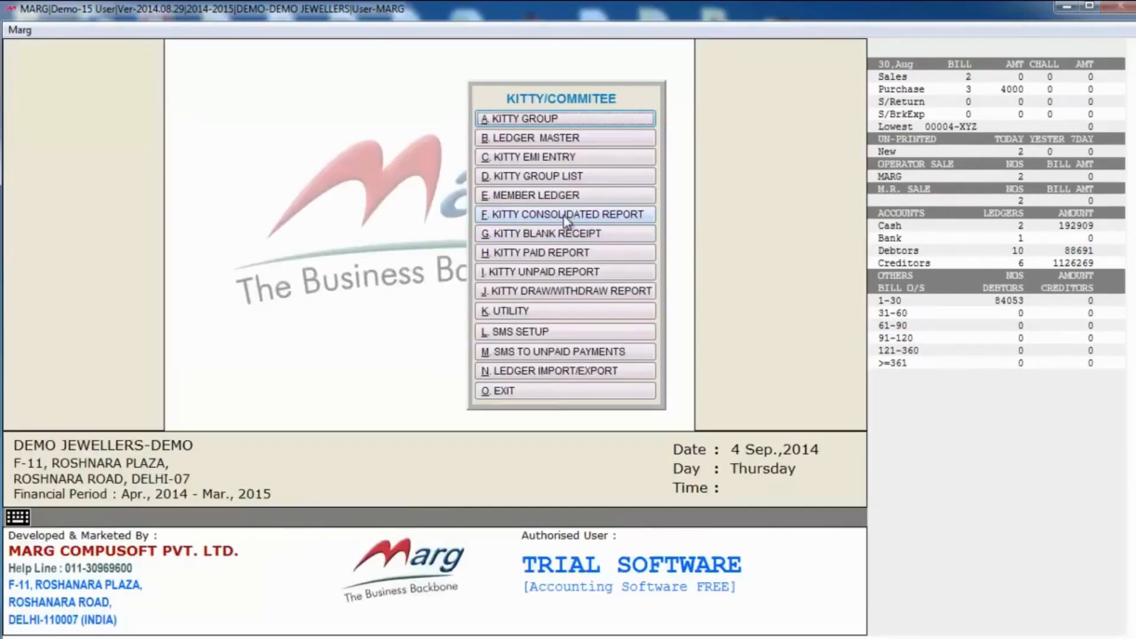
click(566, 216)
key(Return)
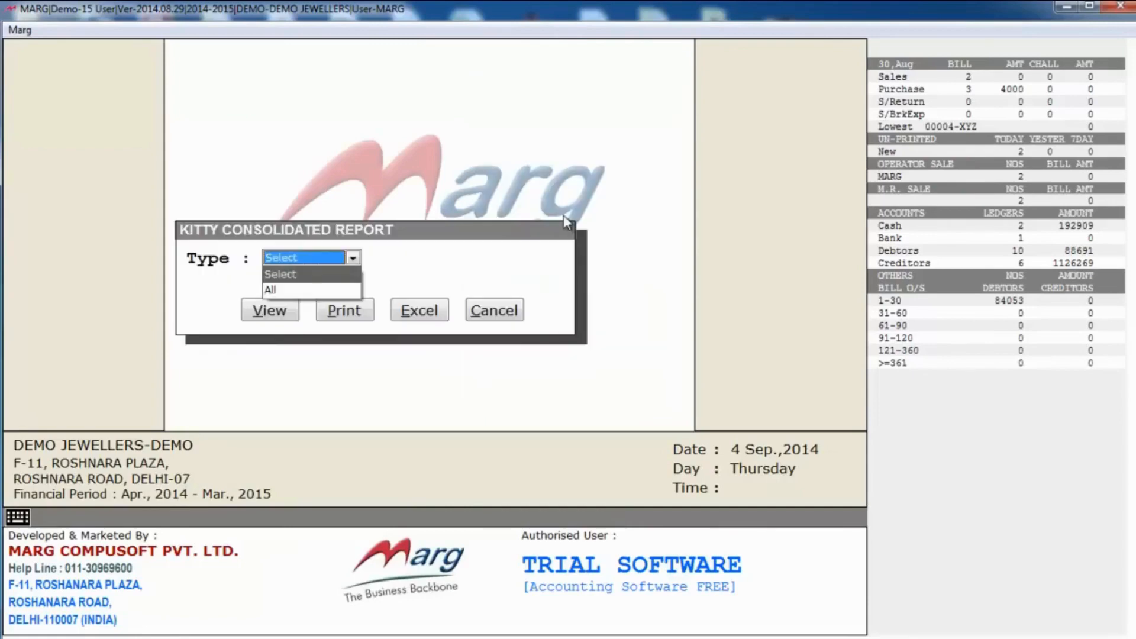
key(Return)
key(Return)
key(Return)
key(Down)
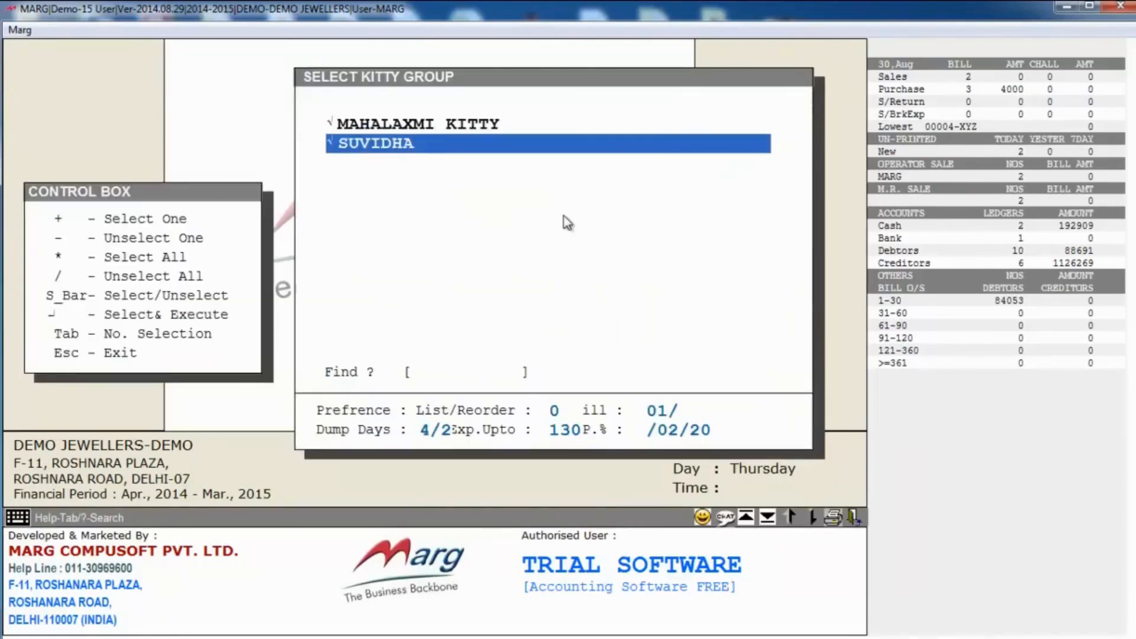
key(Return)
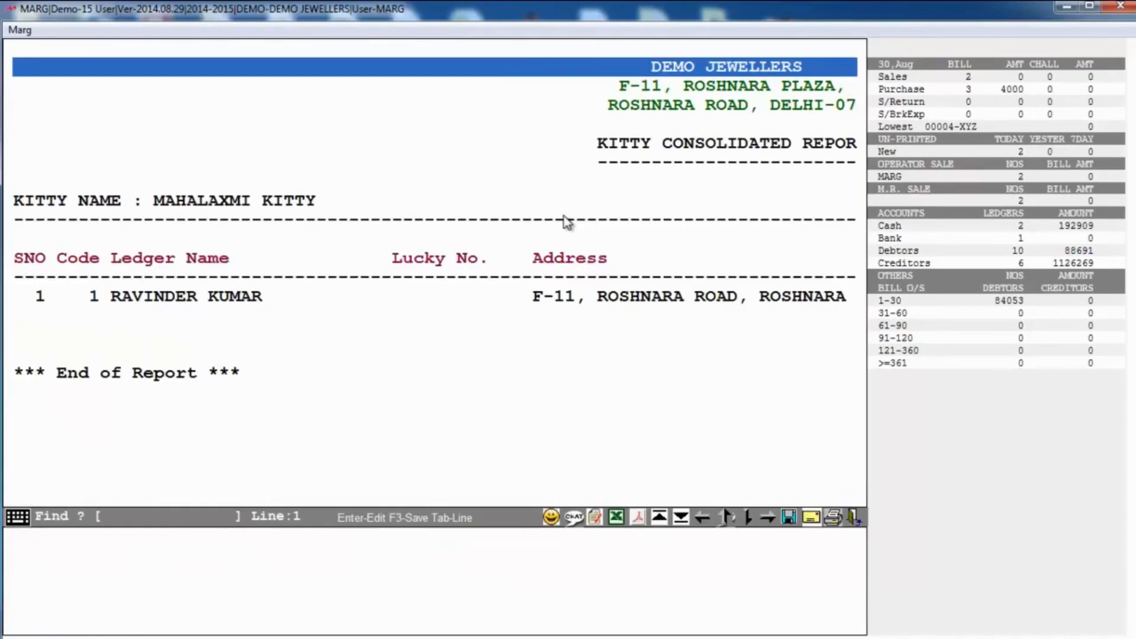
key(Right)
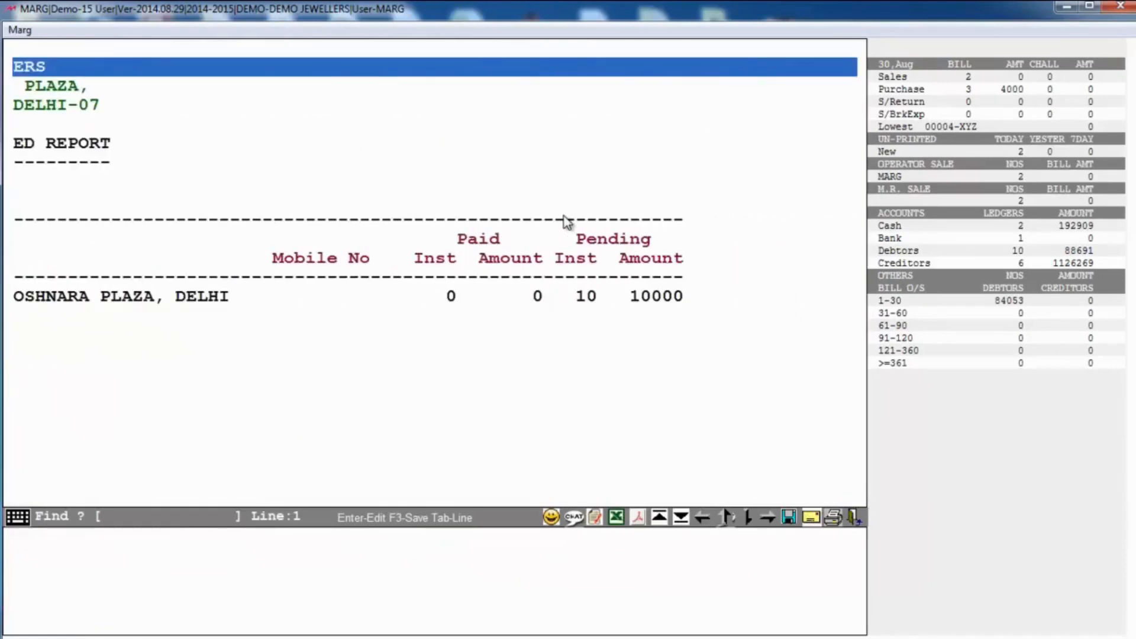
key(Left)
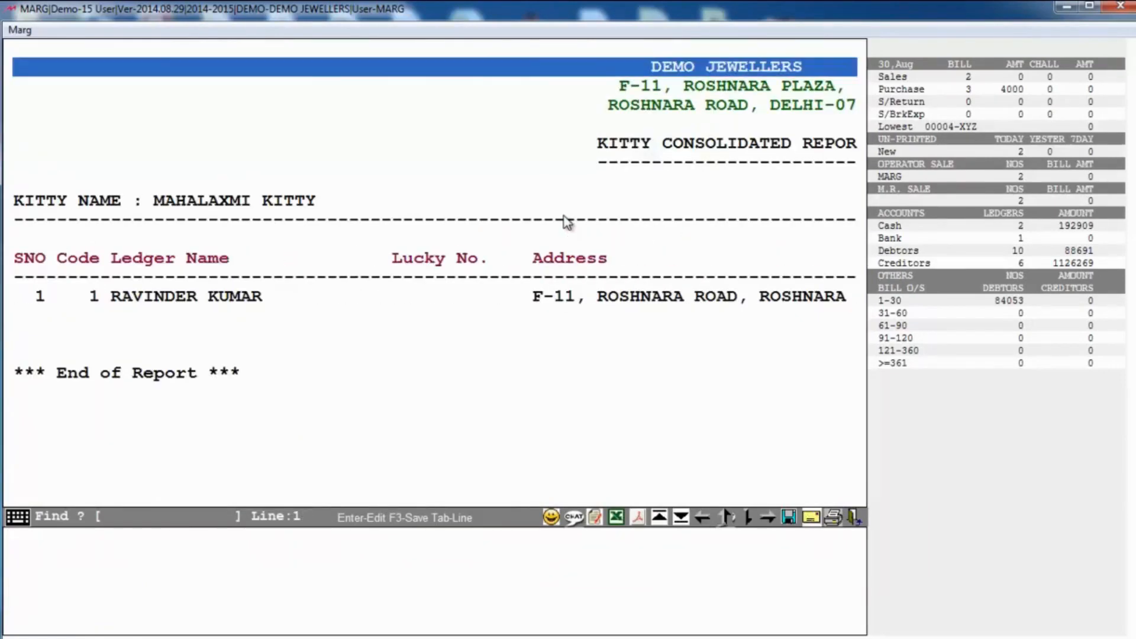
key(Right)
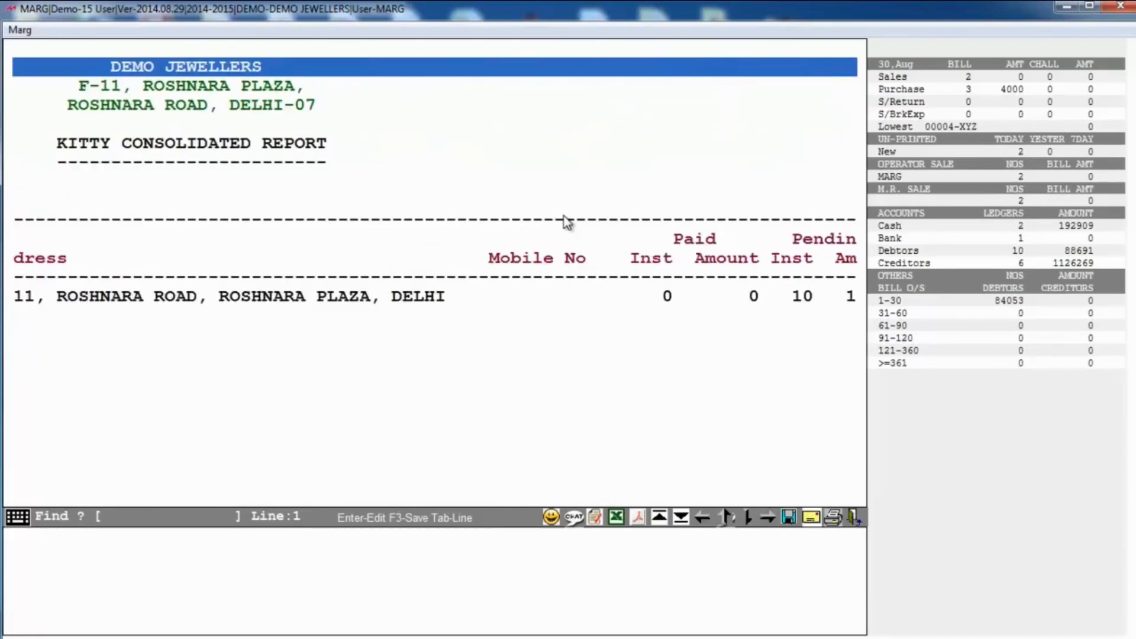
key(Escape)
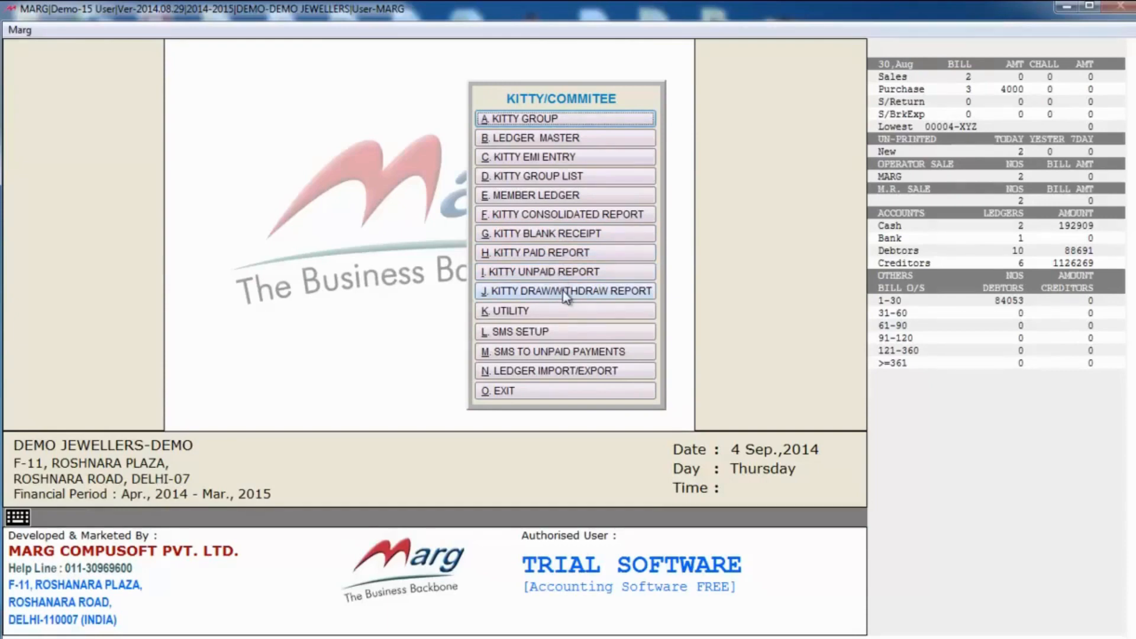
click(546, 332)
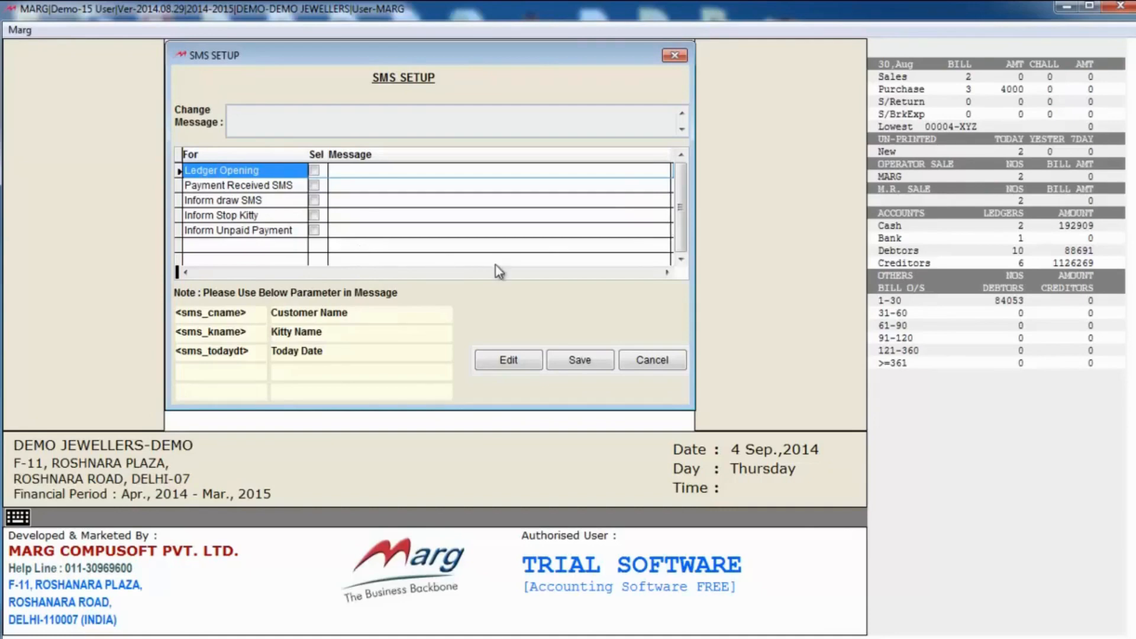
key(Escape)
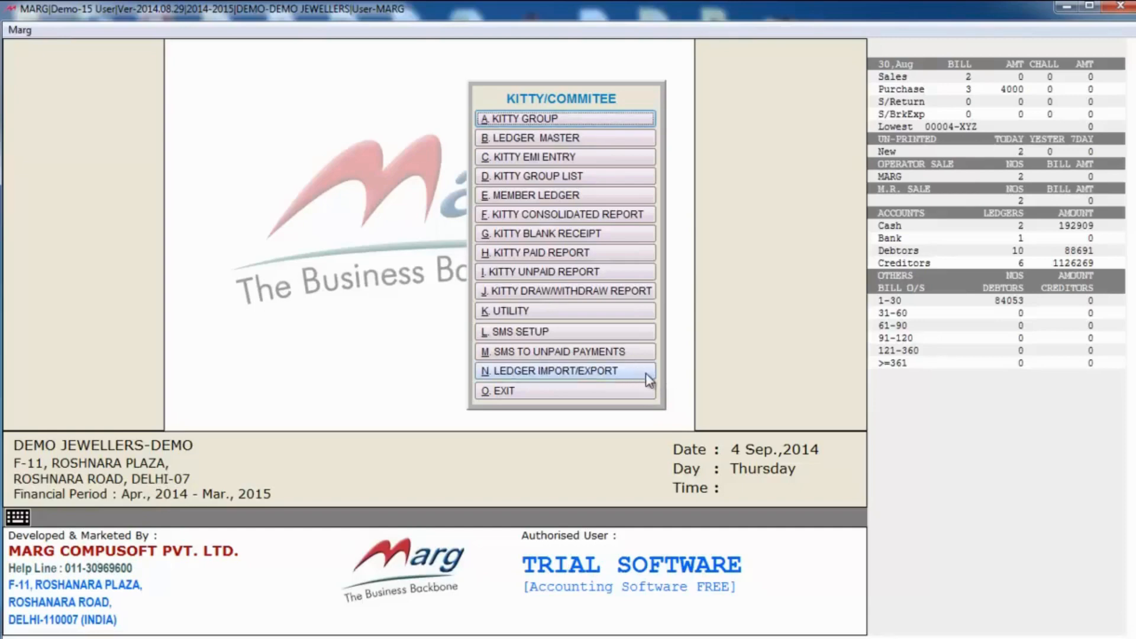
Step: Leave the Kitty section and look through the Girvi group and bank master records
click(594, 393)
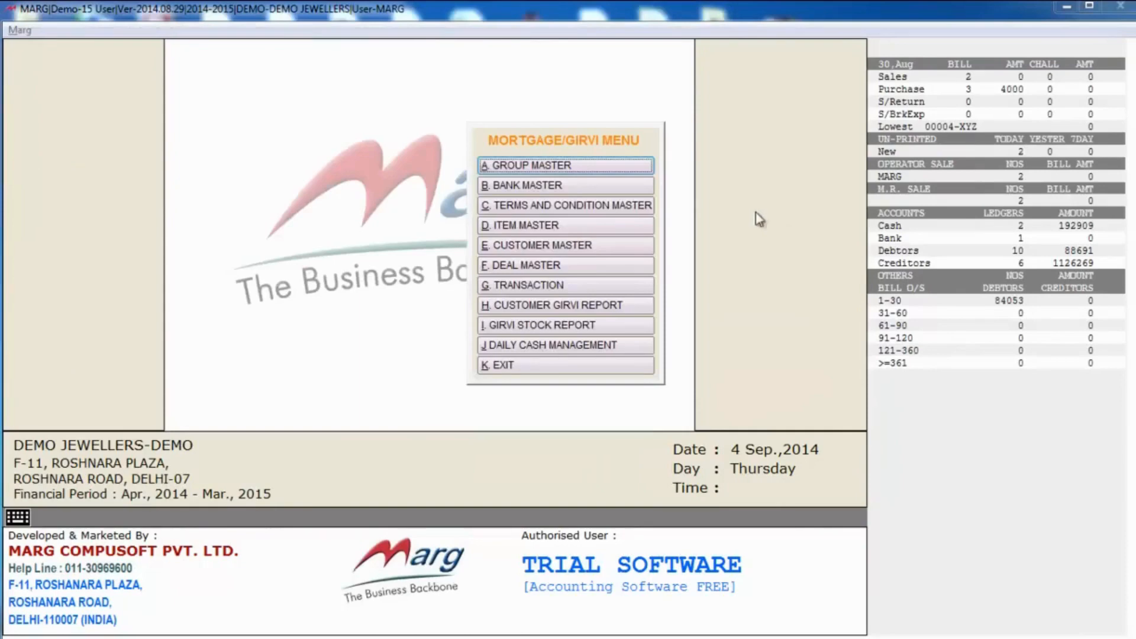
click(491, 19)
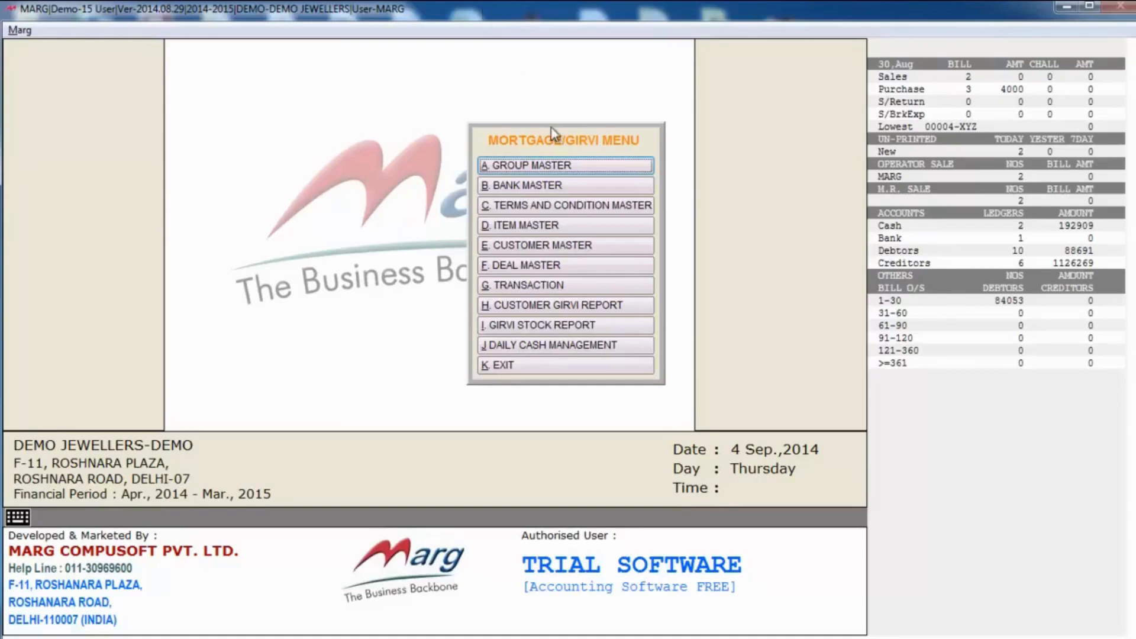
click(567, 169)
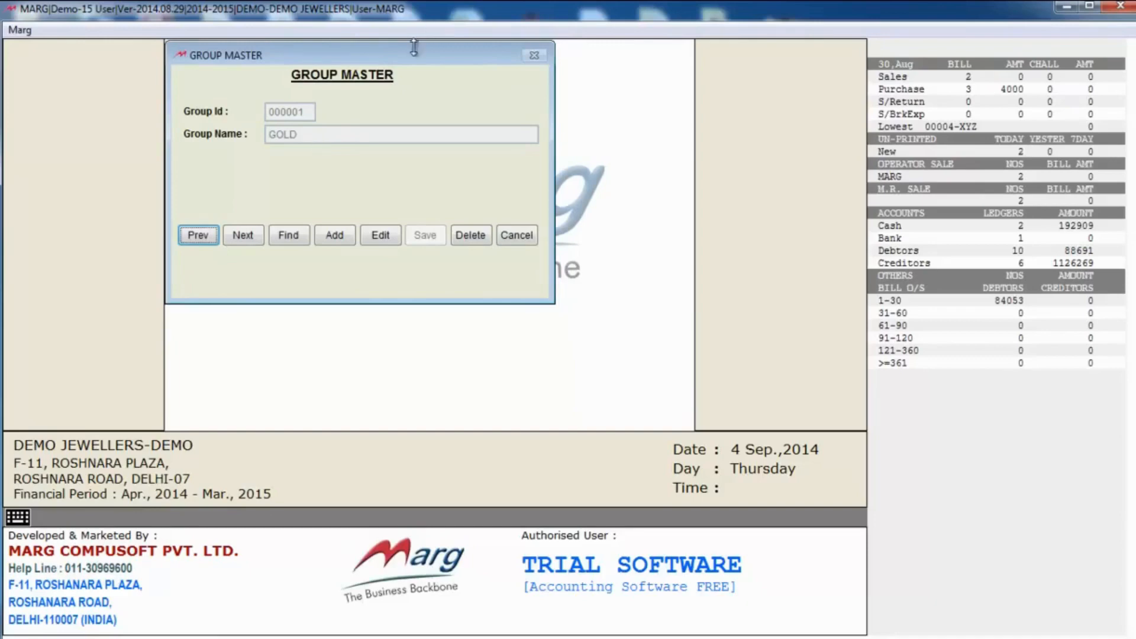
key(Escape)
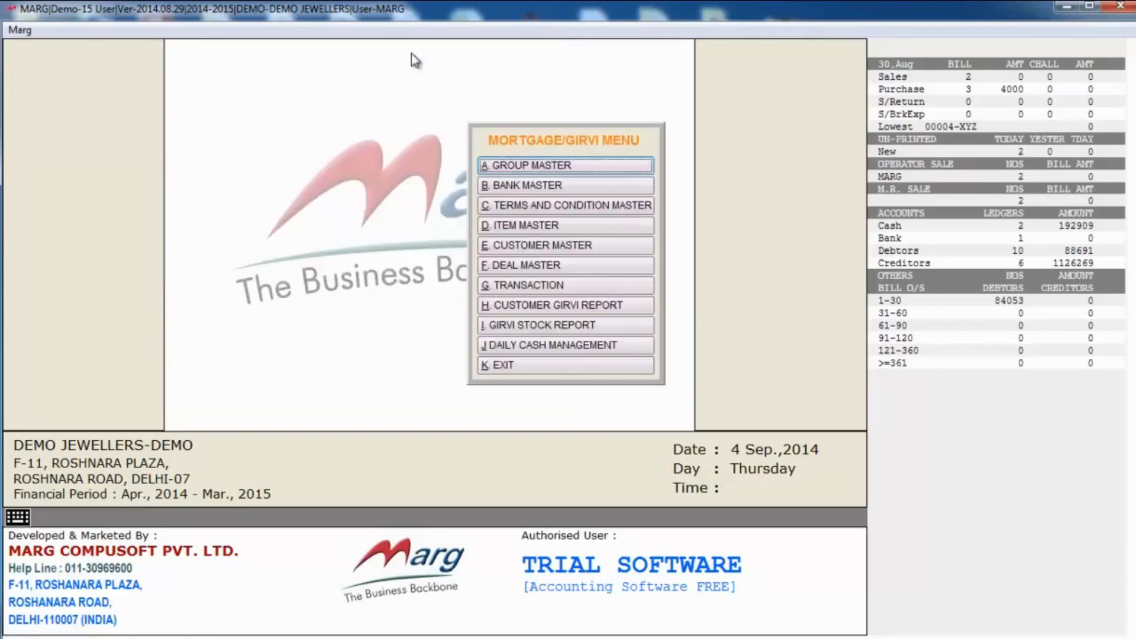
click(543, 190)
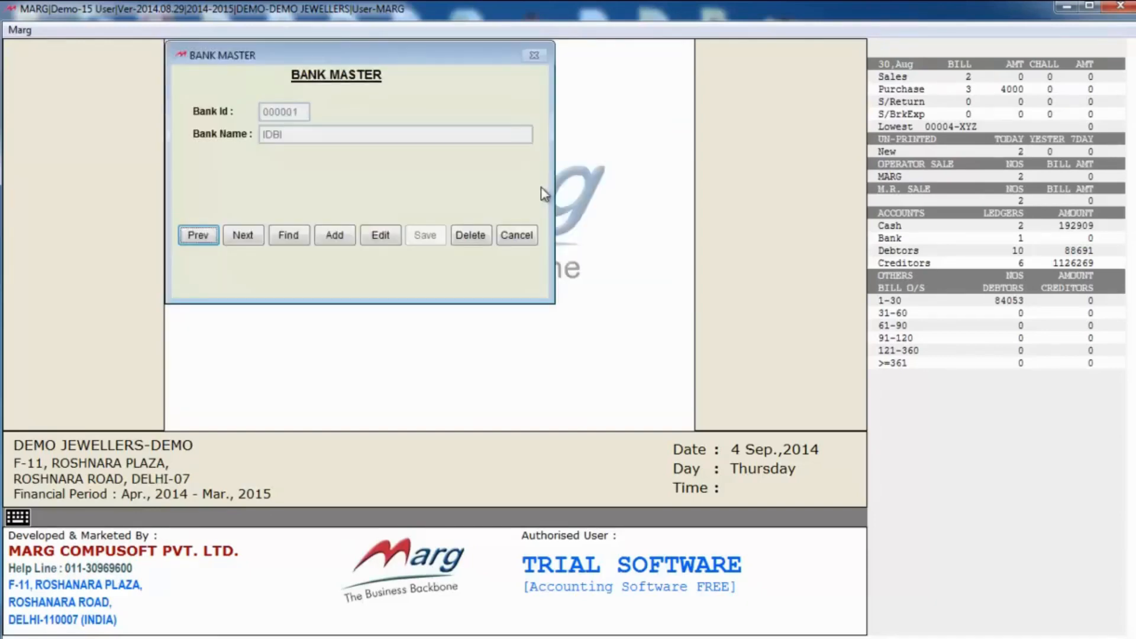
key(Escape)
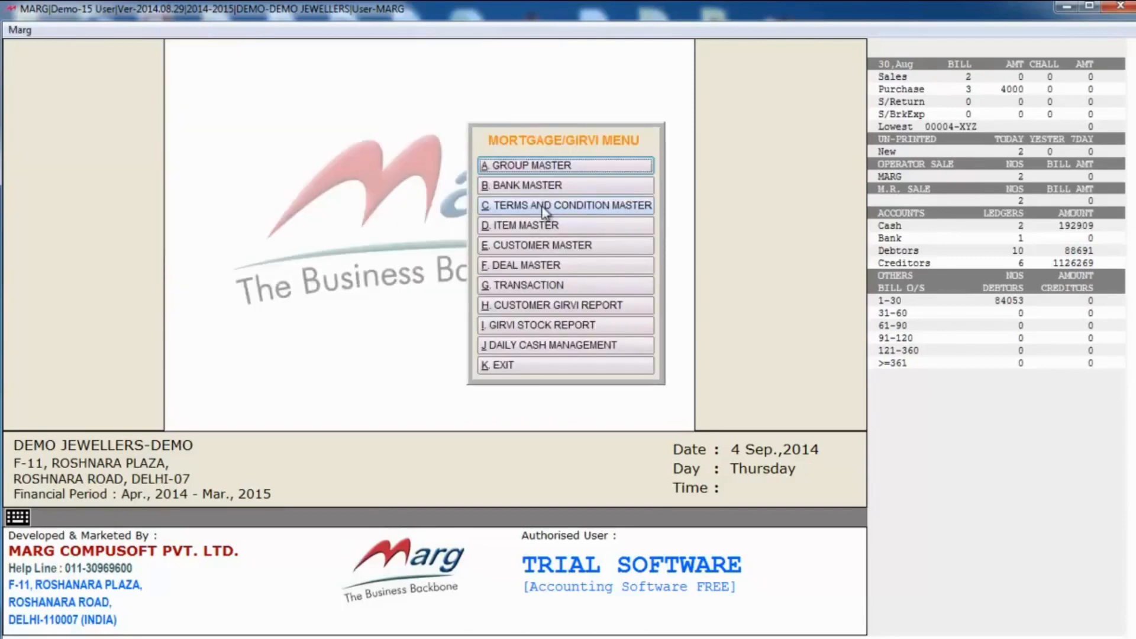
Step: Review the terms and conditions, item and customer masters, confirming exit from Customer Master
click(545, 210)
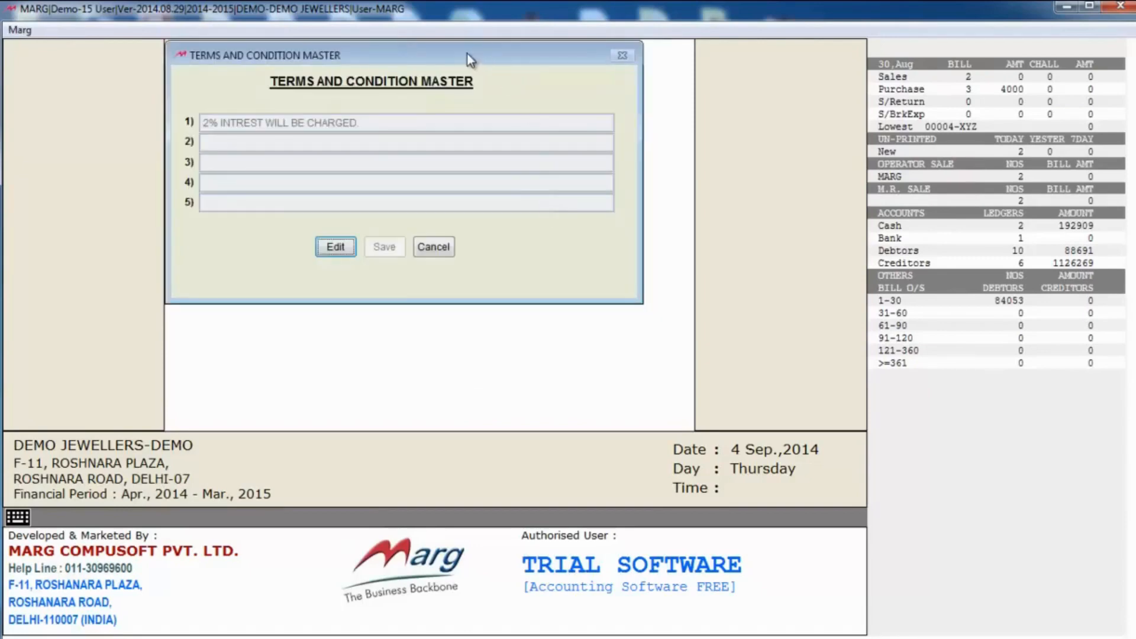
key(Escape)
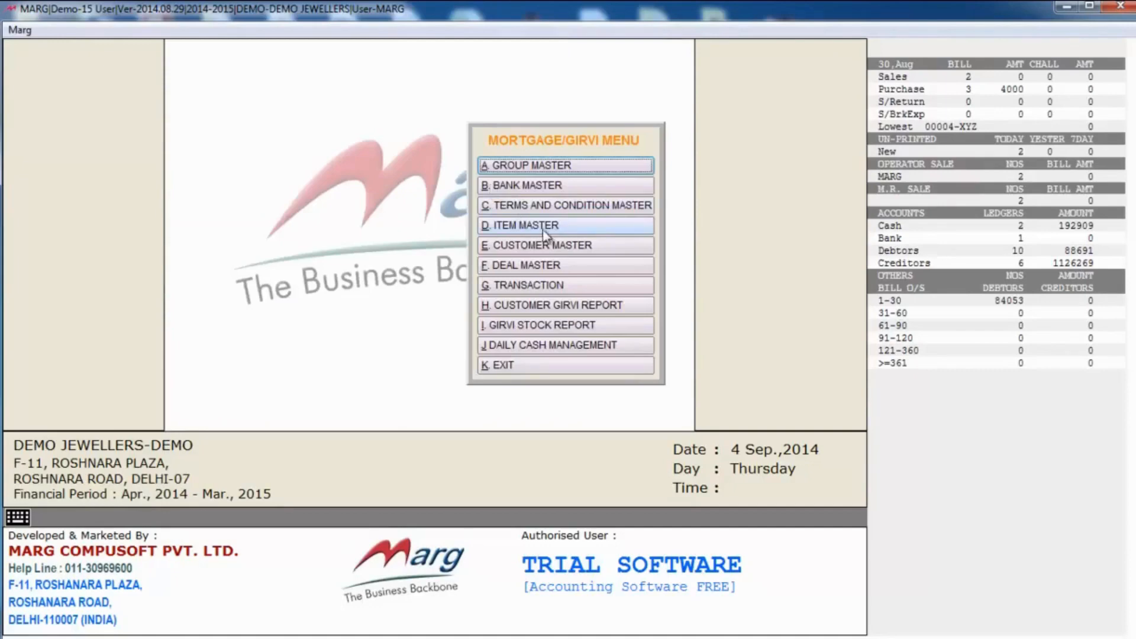
click(558, 230)
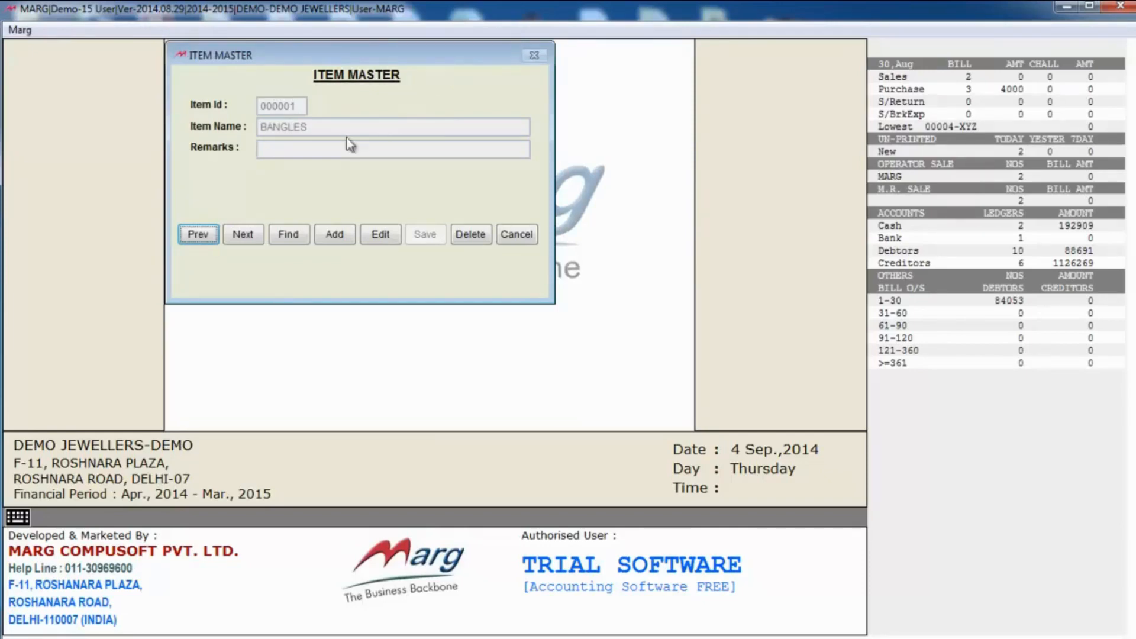
key(Escape)
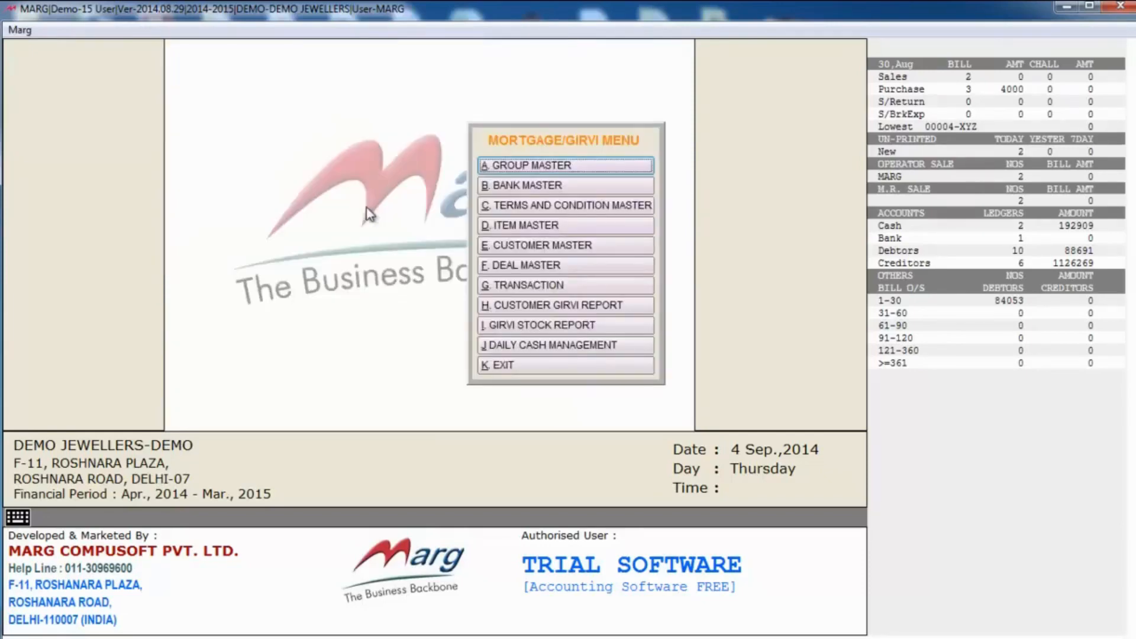
click(568, 254)
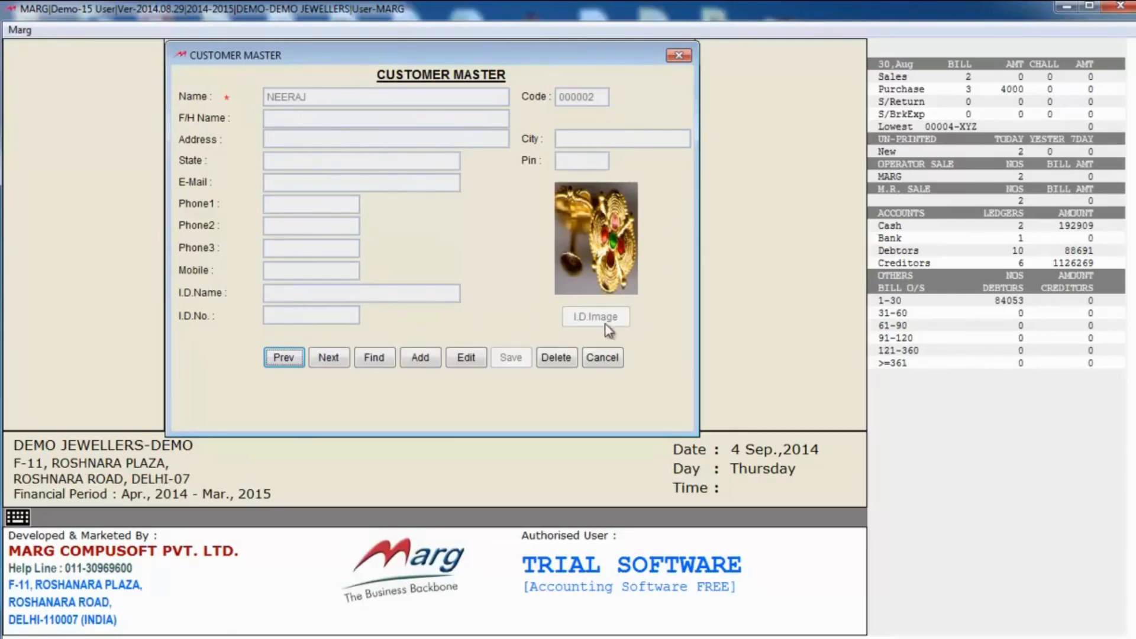
click(606, 362)
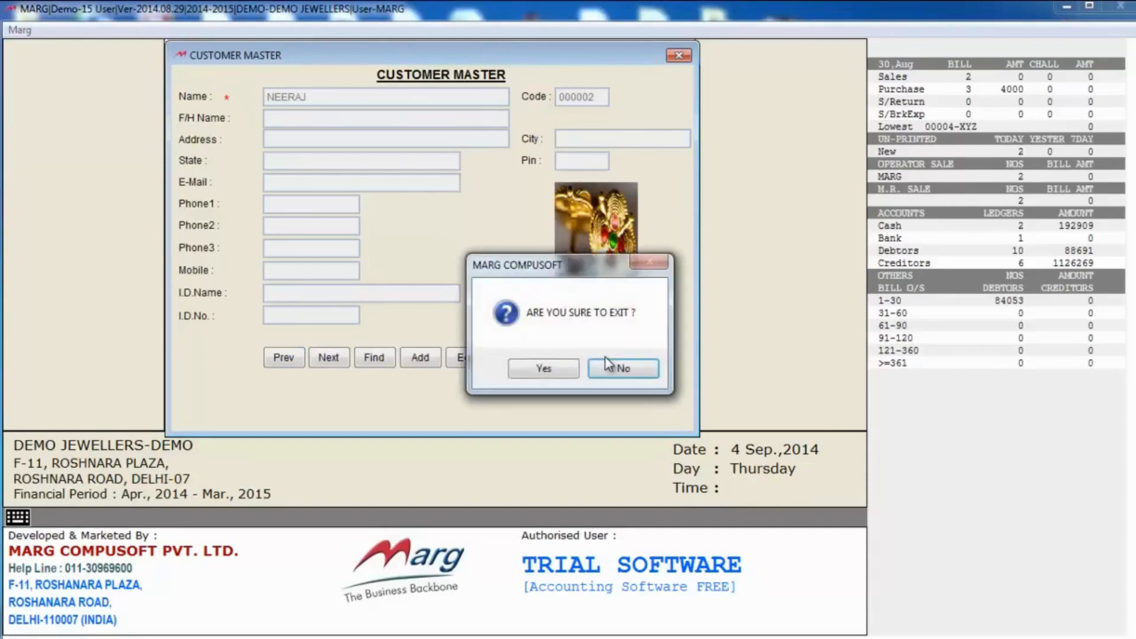
click(567, 370)
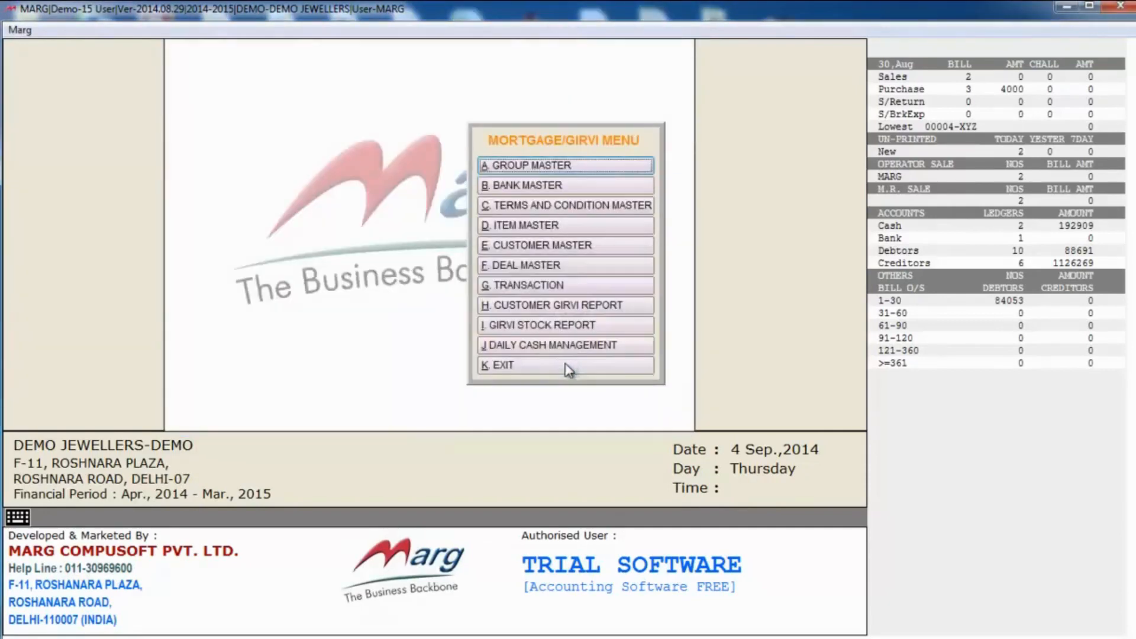
click(535, 267)
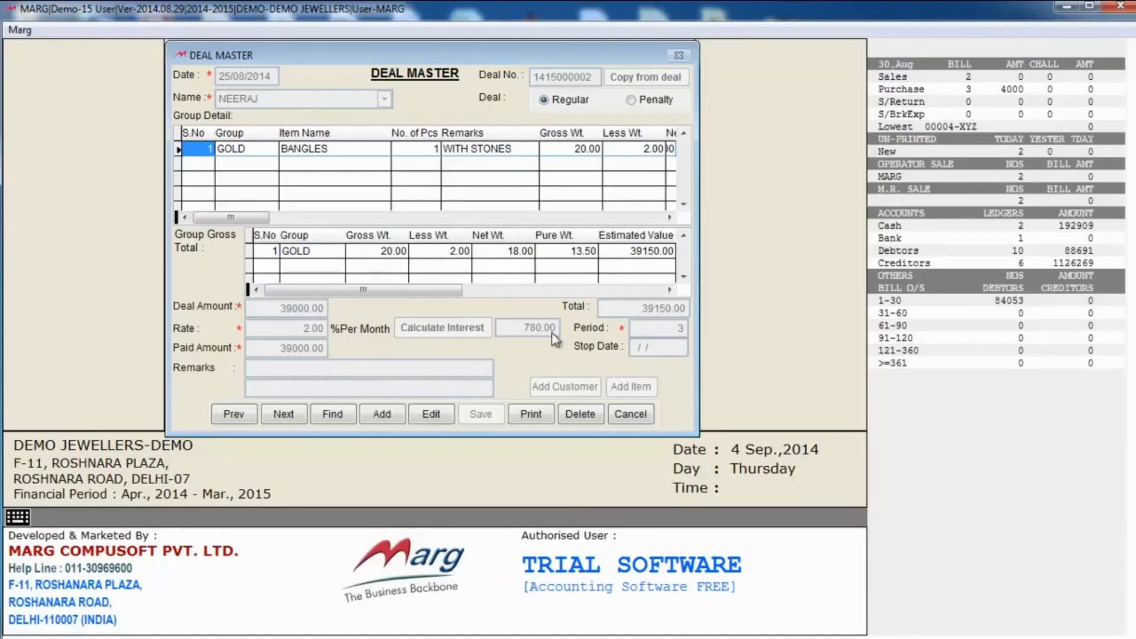
click(632, 415)
click(565, 370)
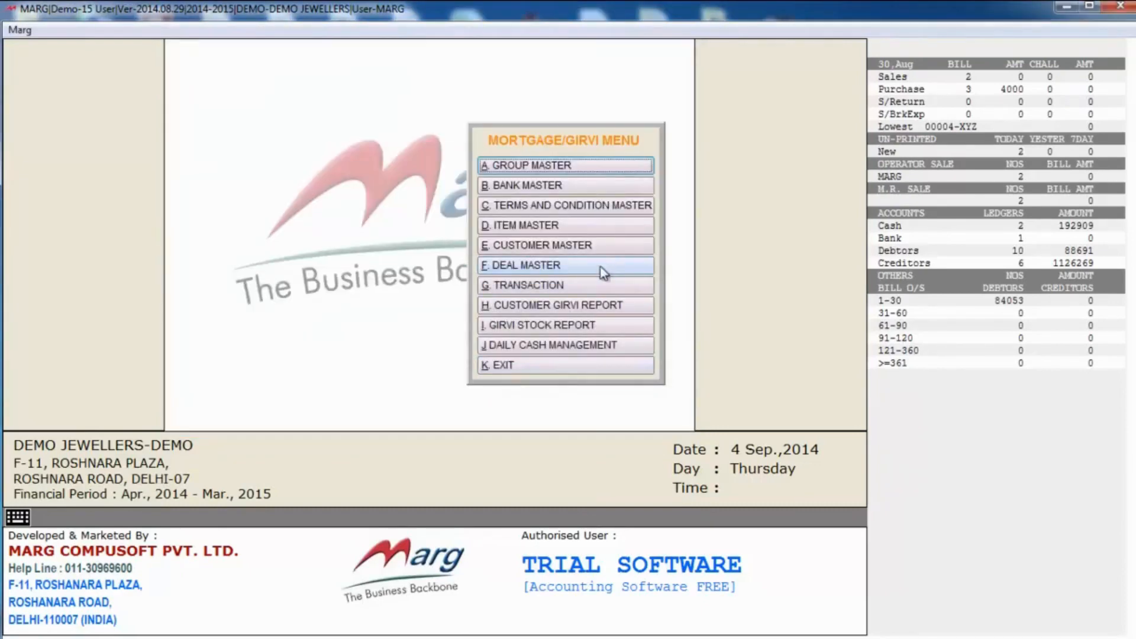
click(534, 287)
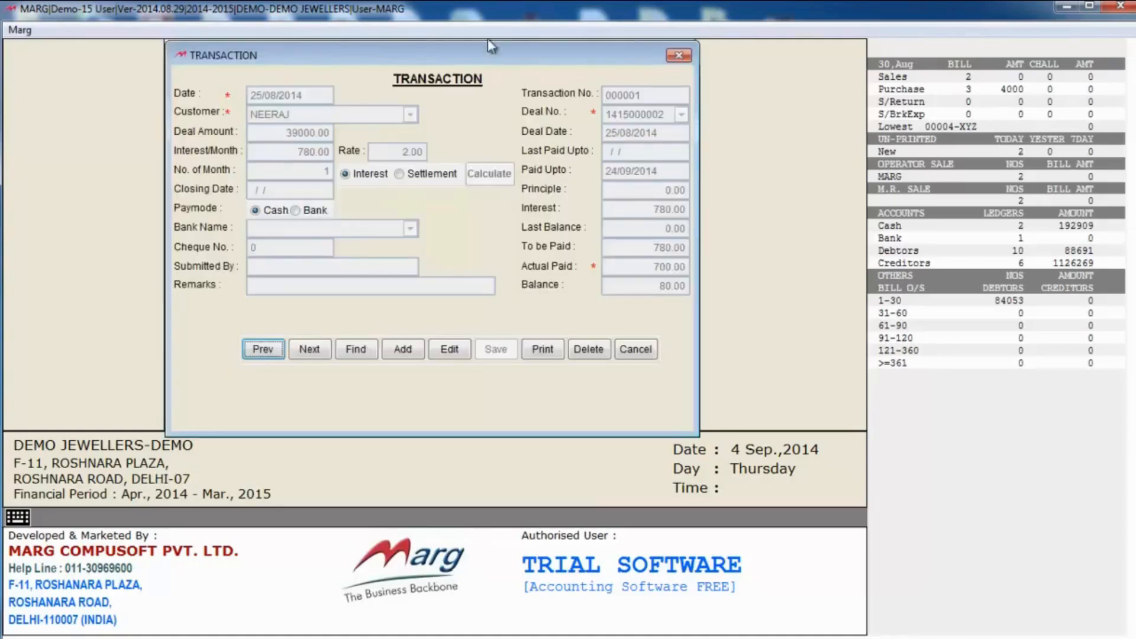
drag(365, 57, 367, 72)
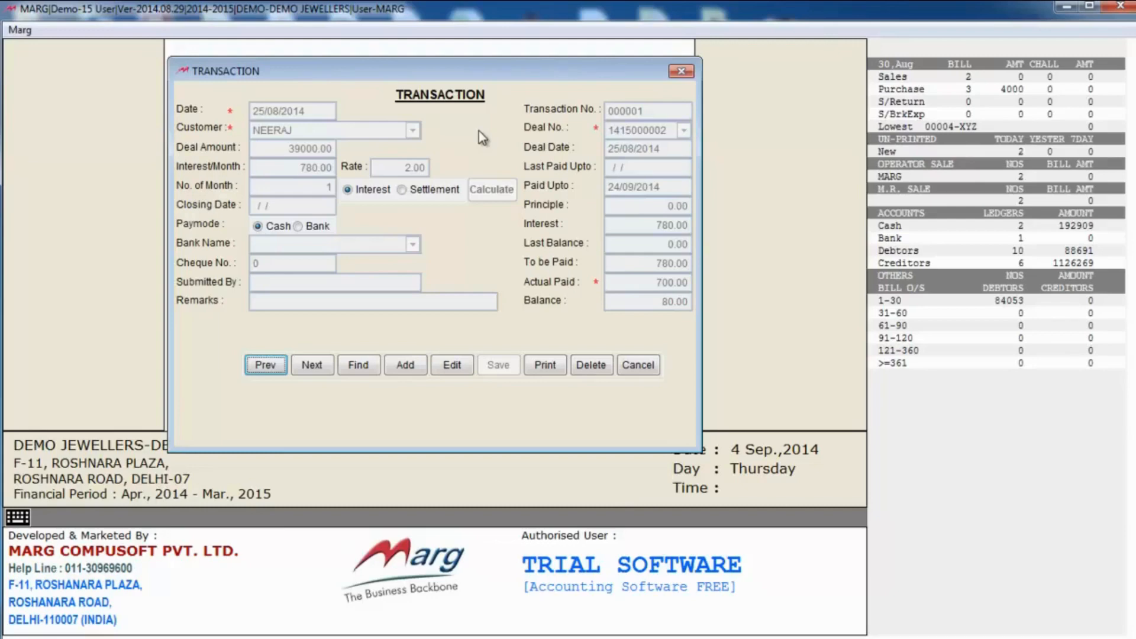
key(Escape)
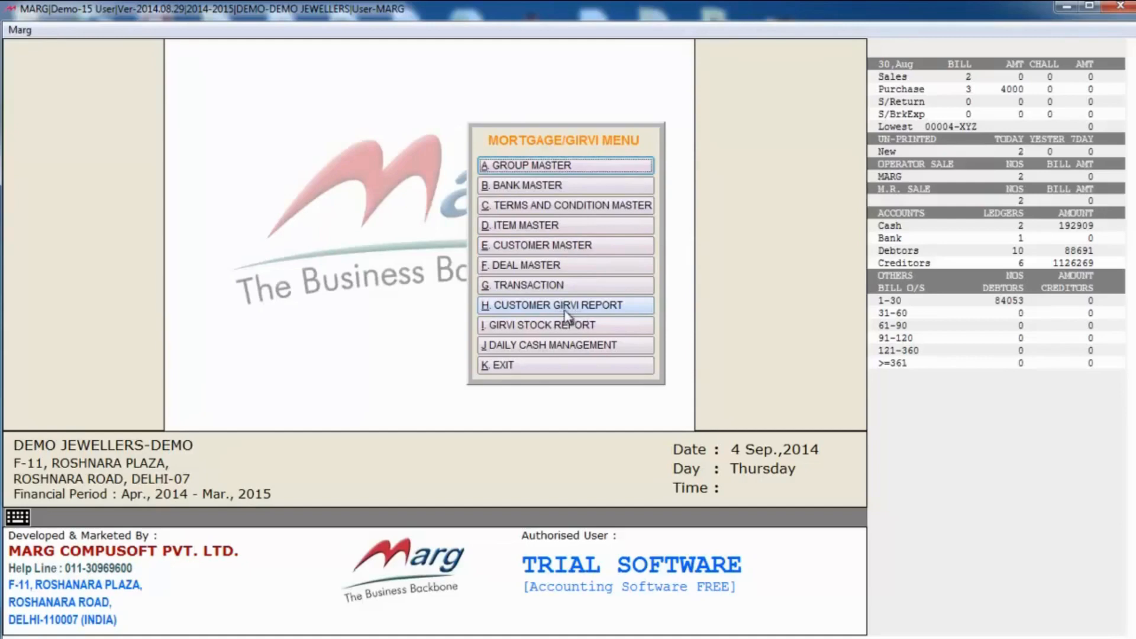
click(560, 305)
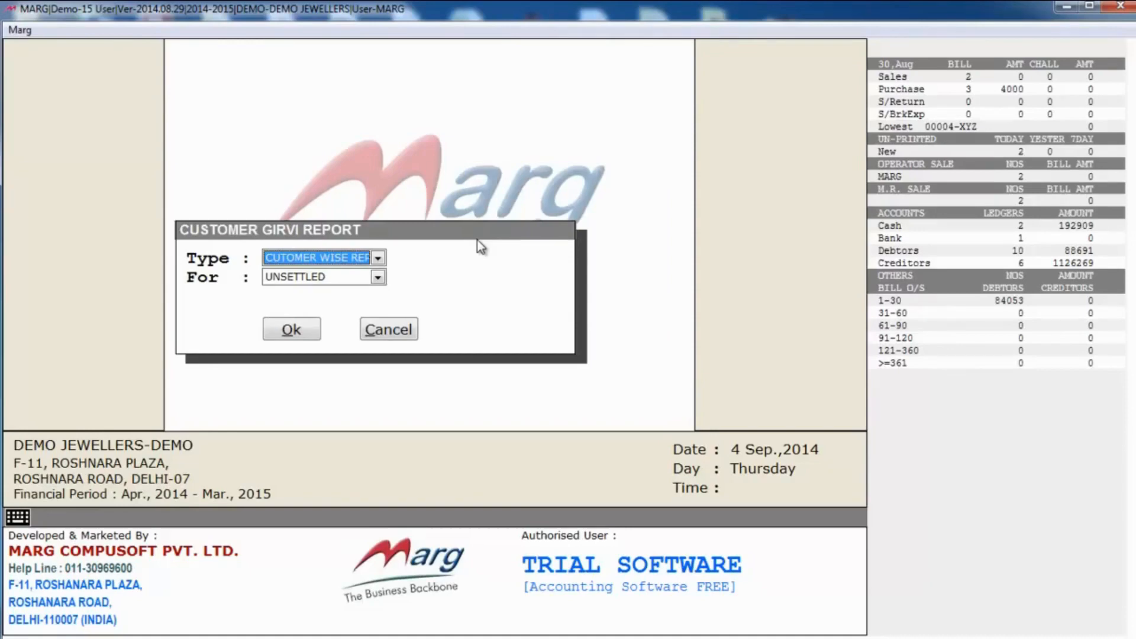
key(Return)
key(Return)
key(Return)
key(Return)
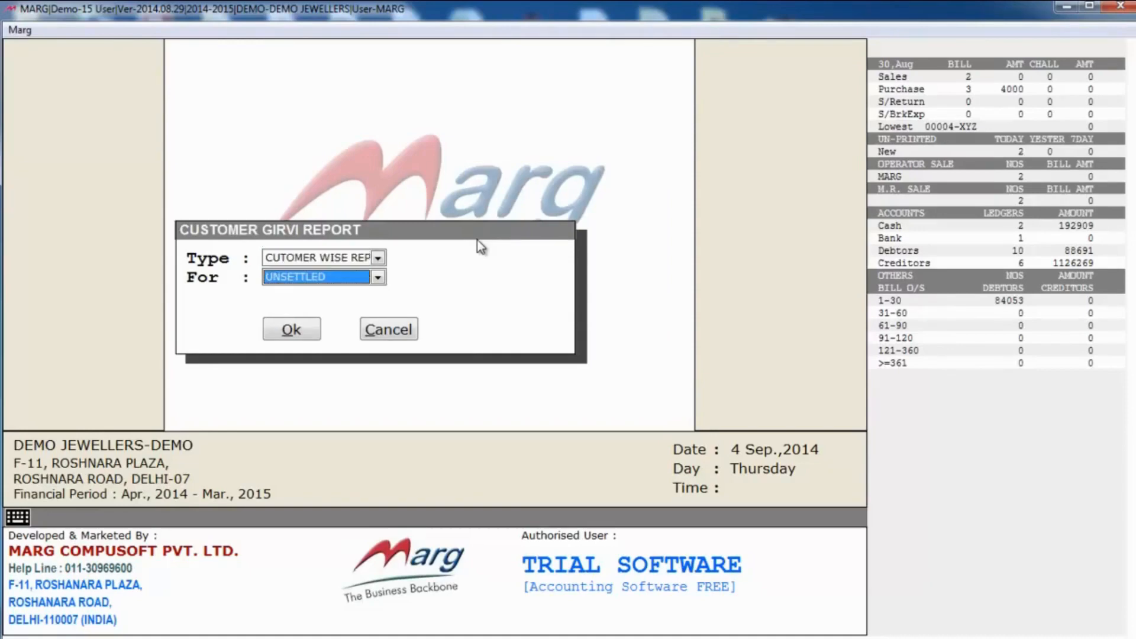
key(Return)
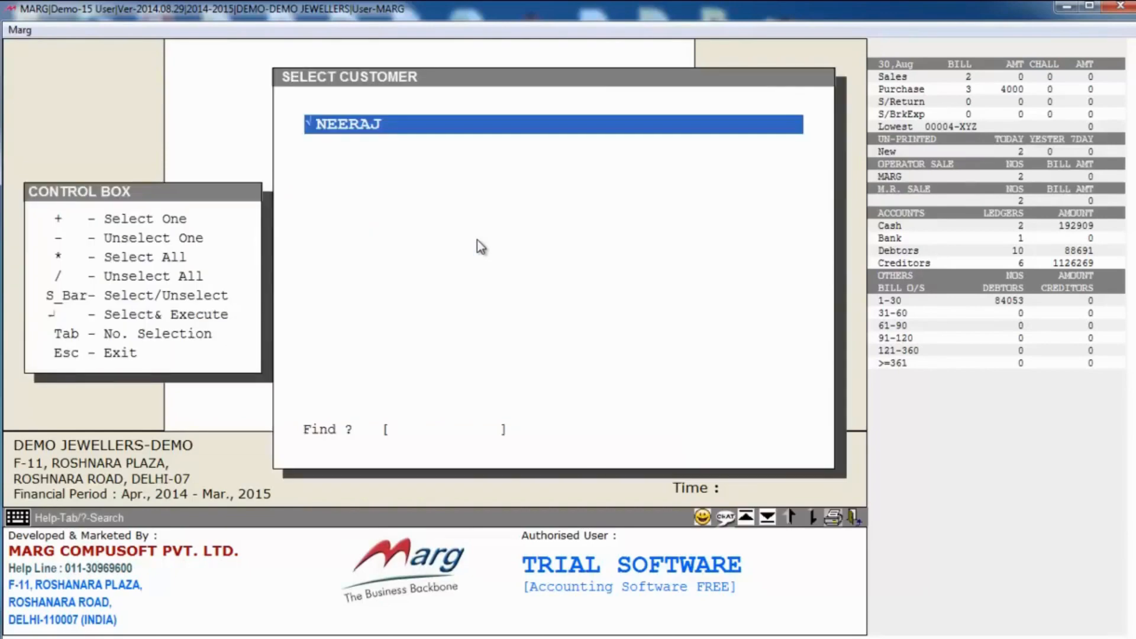
key(Return)
key(Right)
key(Down)
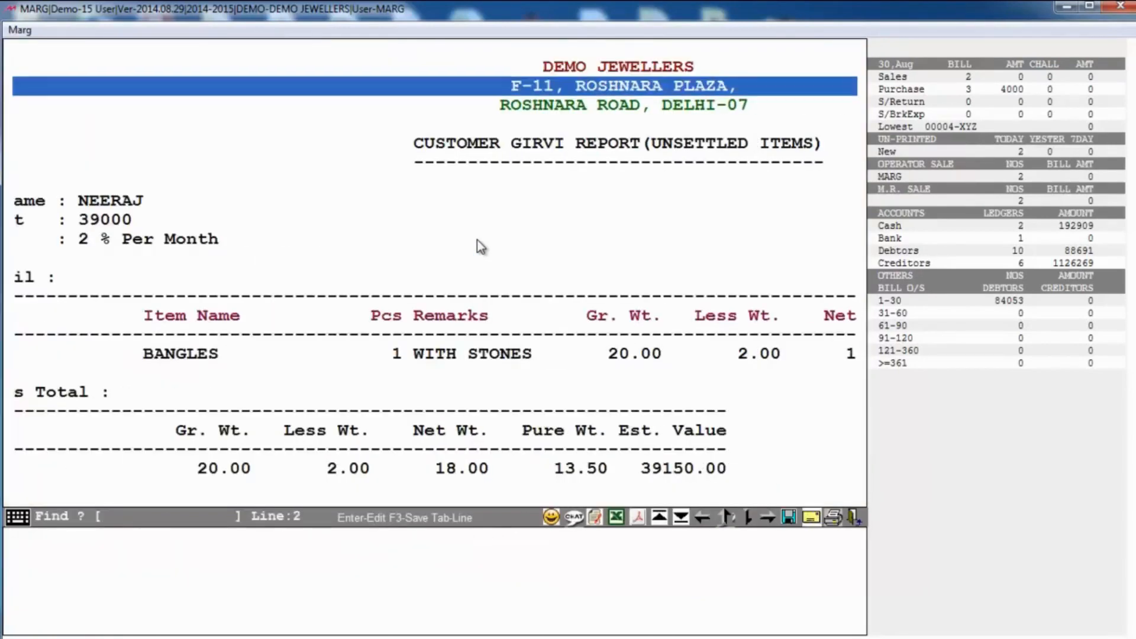
key(Down)
key(Down)
key(Down)
key(Down)
key(Down)
key(Down)
key(Down)
key(Down)
key(Down)
key(Down)
key(Down)
key(Down)
key(Down)
key(Down)
key(Down)
key(Down)
key(Down)
key(Down)
key(Down)
key(Down)
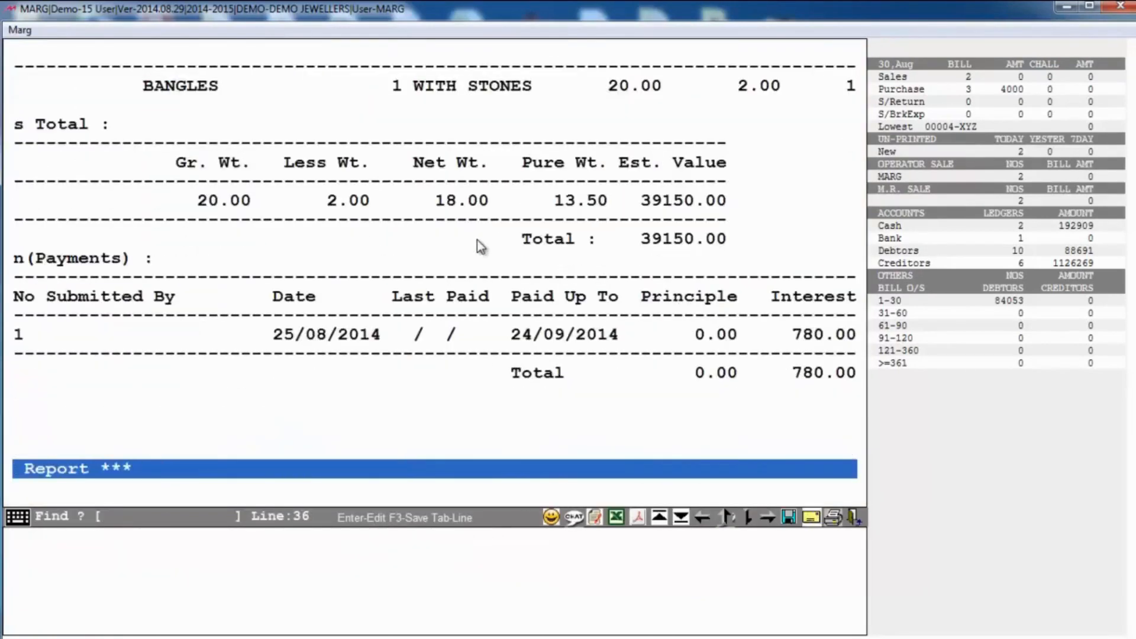
key(Left)
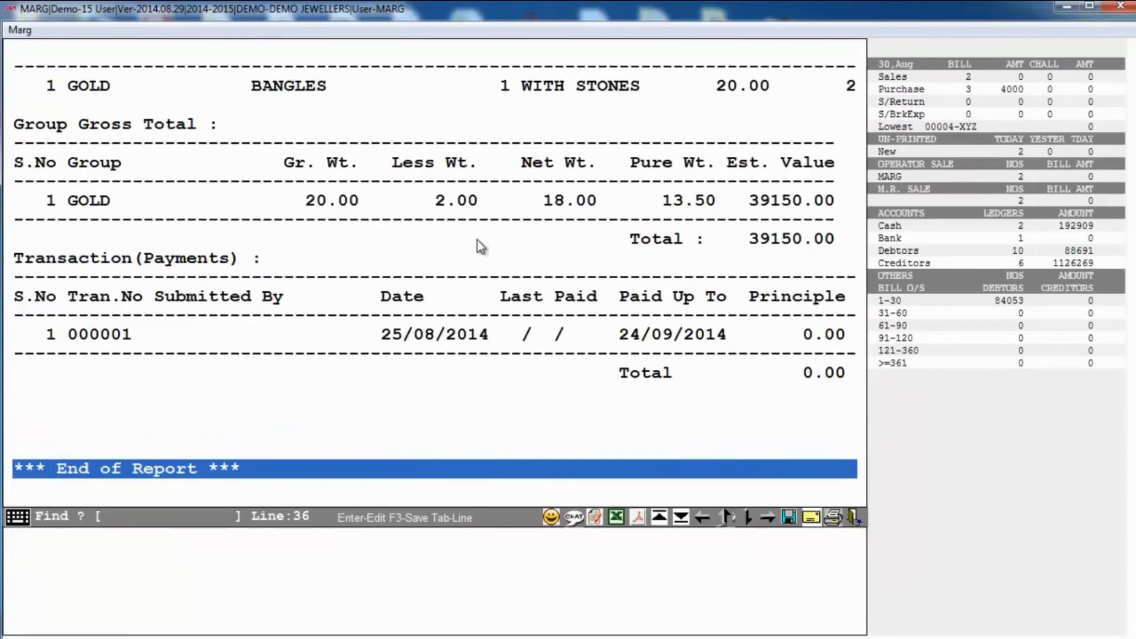
key(Escape)
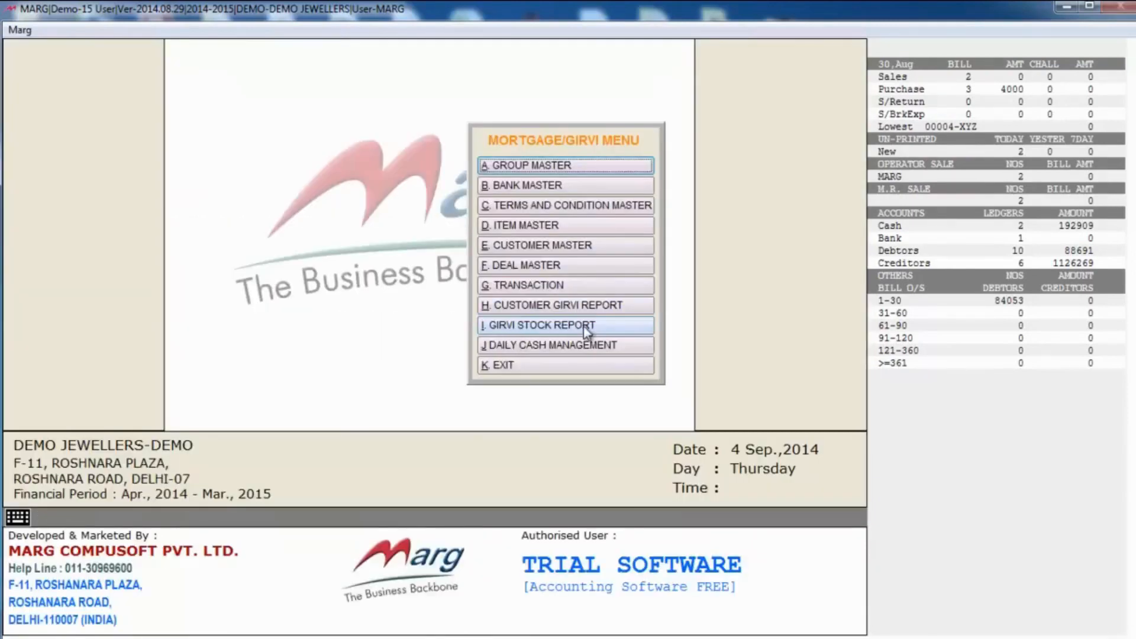
click(550, 334)
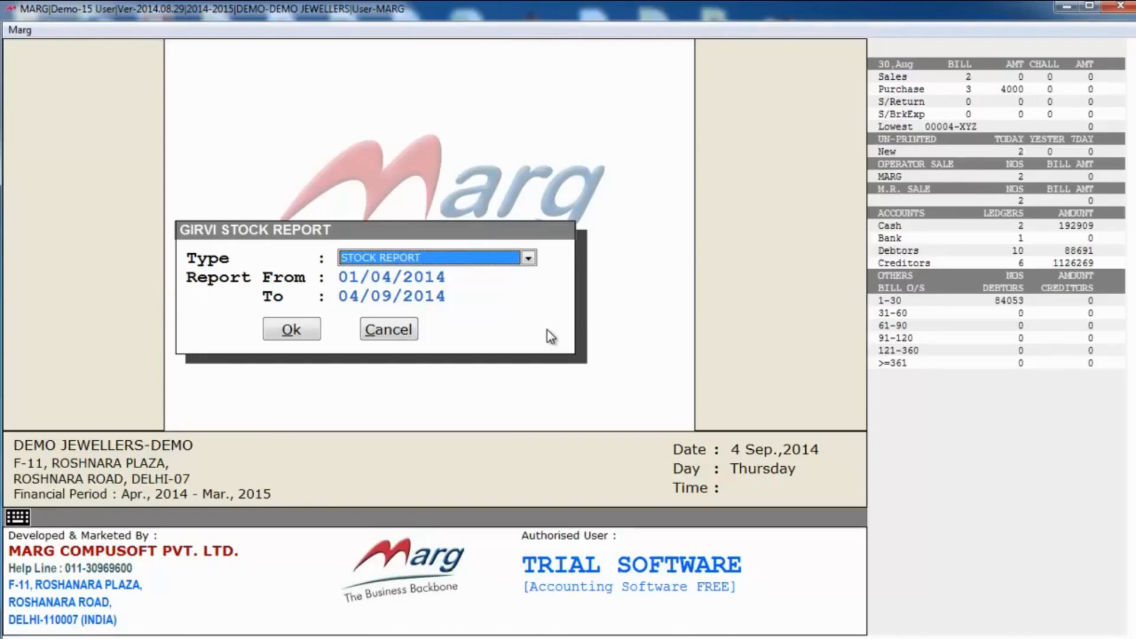
key(Return)
key(Return)
key(Return)
key(Return)
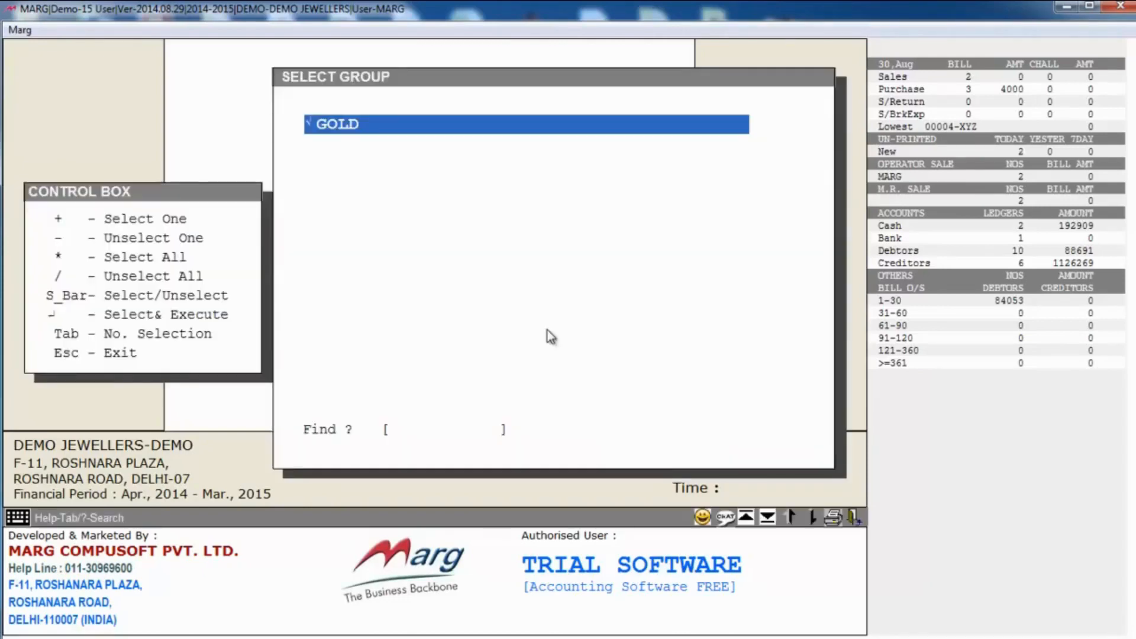
key(Return)
key(Return)
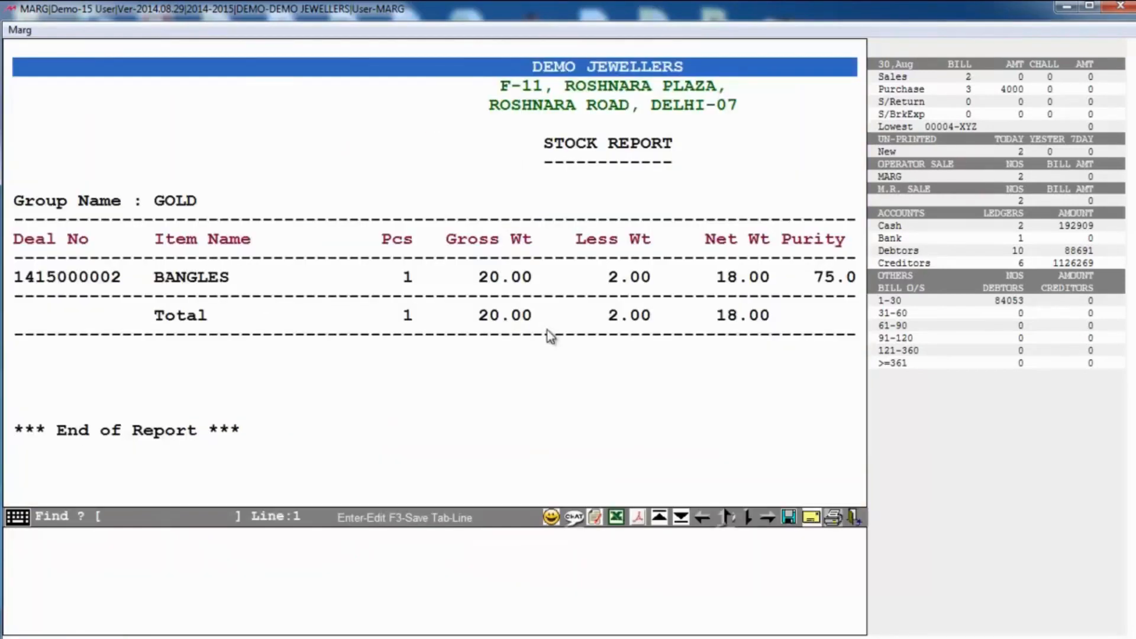
key(Right)
key(Right)
key(Right)
key(Right)
key(Right)
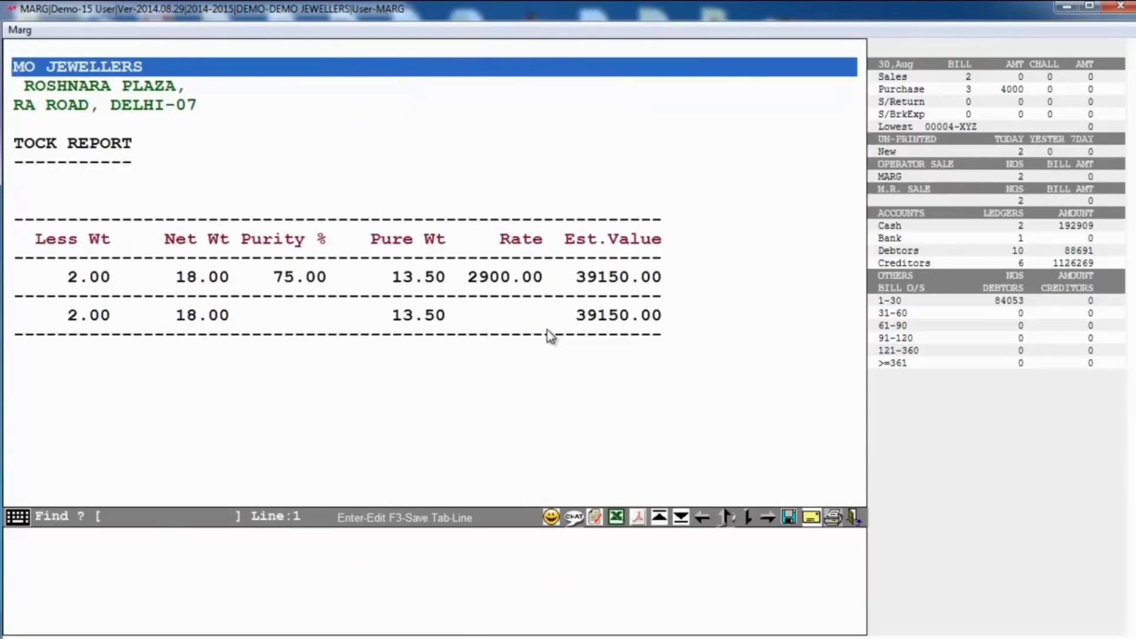
key(Escape)
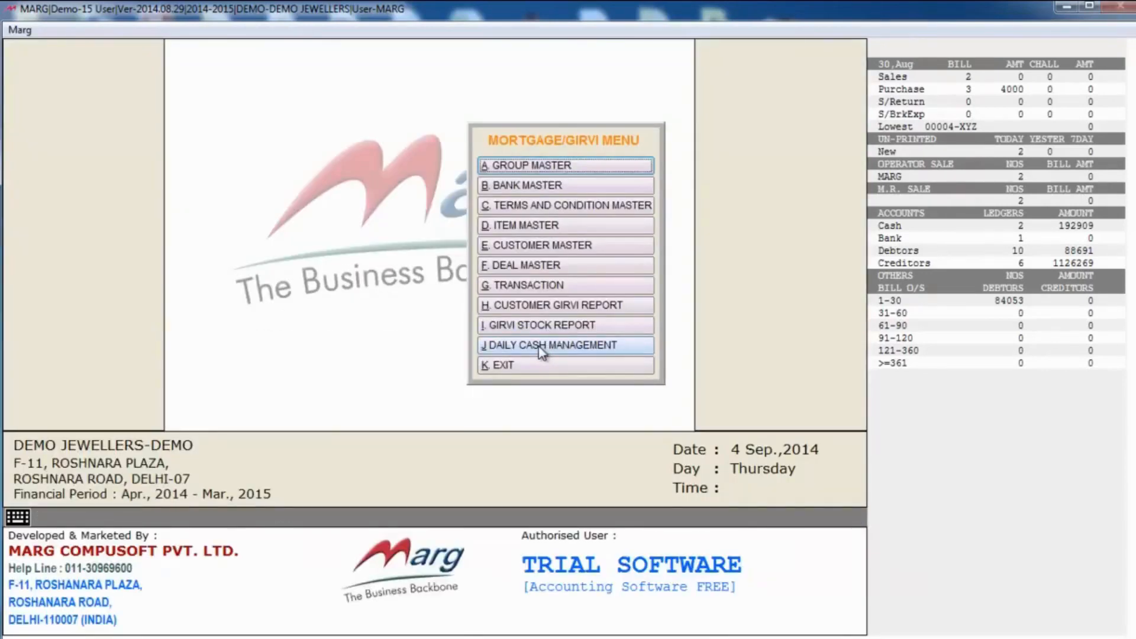
Step: View the Daily Cash Management report for 01/04/2014 to 04/09/2014, then return to the dashboard
click(541, 346)
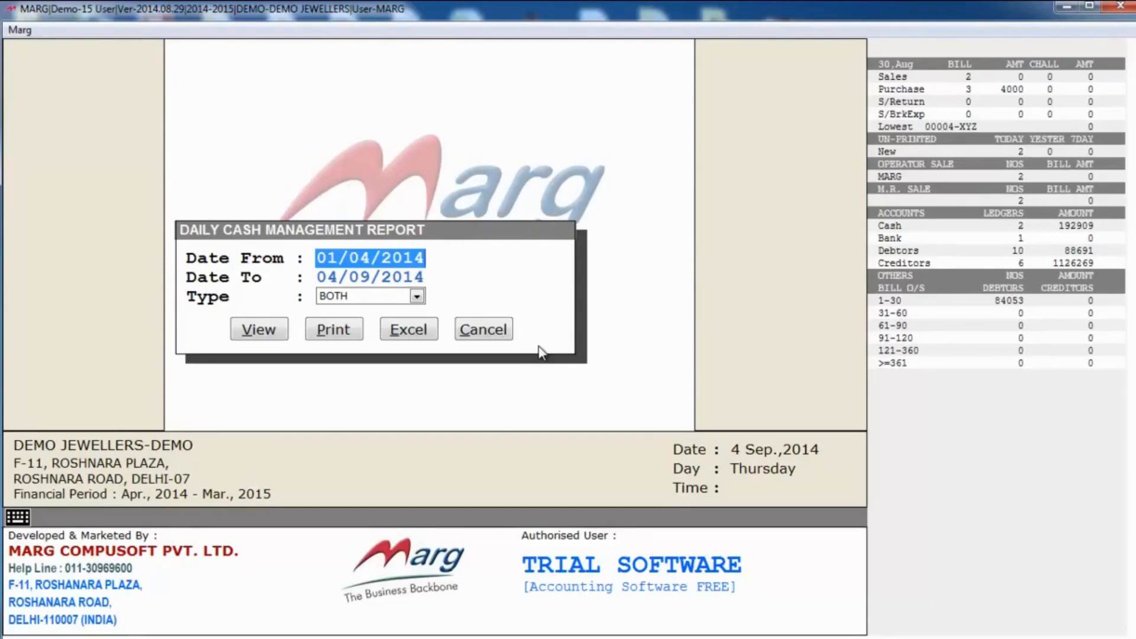
key(Return)
key(Return)
key(Return)
key(Return)
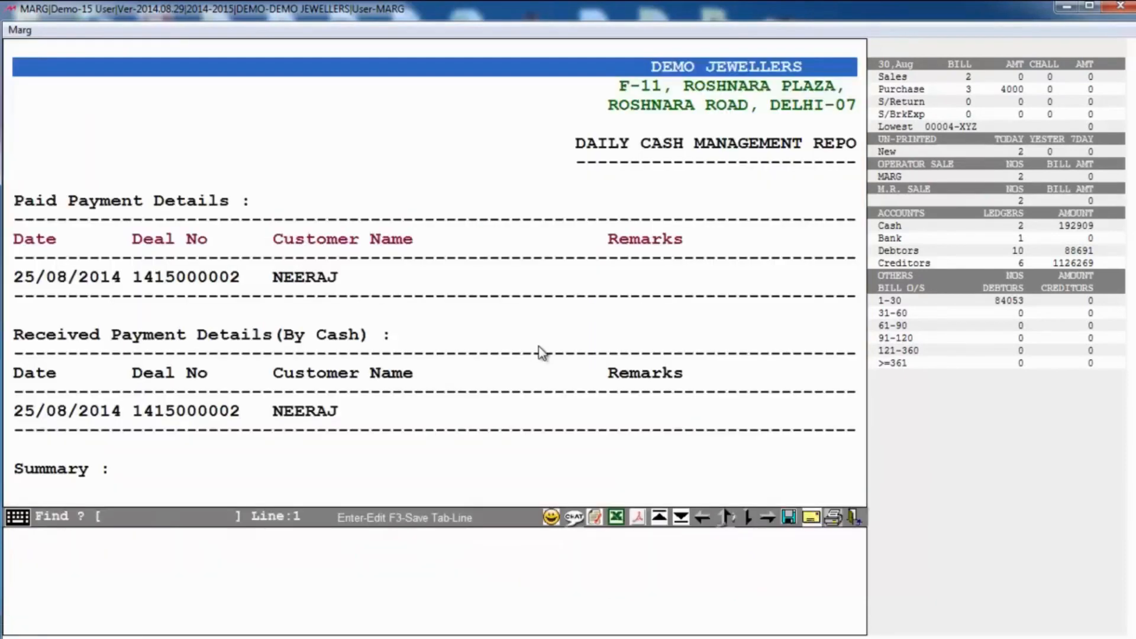
key(Down)
key(Down)
key(Down)
key(Down)
key(Down)
key(Down)
key(Down)
key(Down)
key(Down)
key(Down)
key(Down)
key(Down)
key(Down)
key(Down)
key(Down)
key(Down)
key(Down)
key(Down)
key(Down)
key(Down)
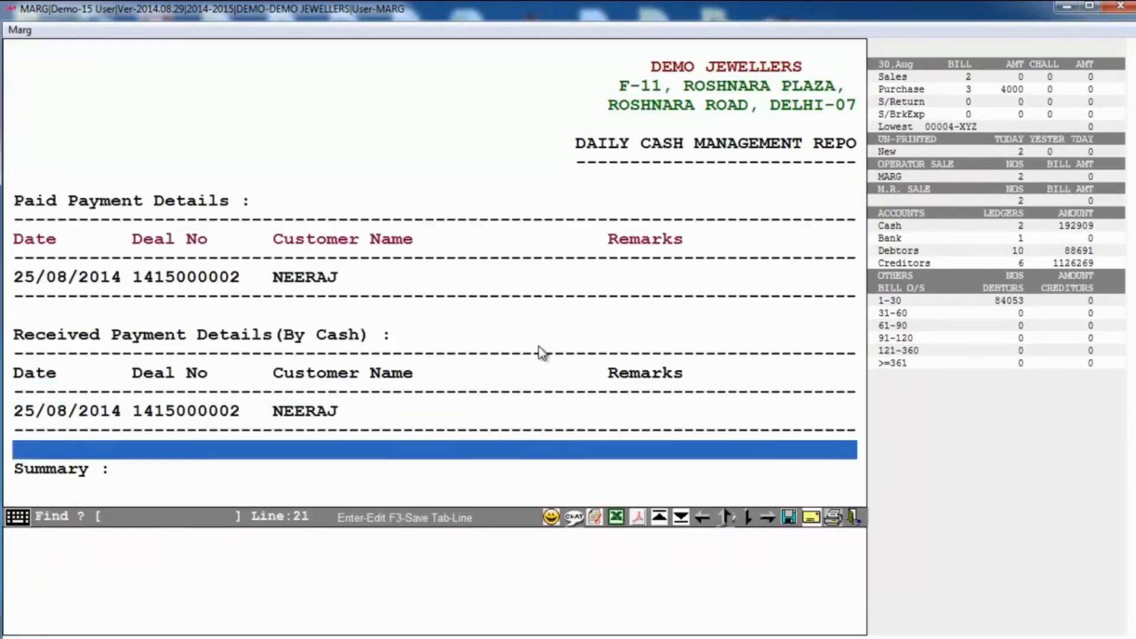
key(Escape)
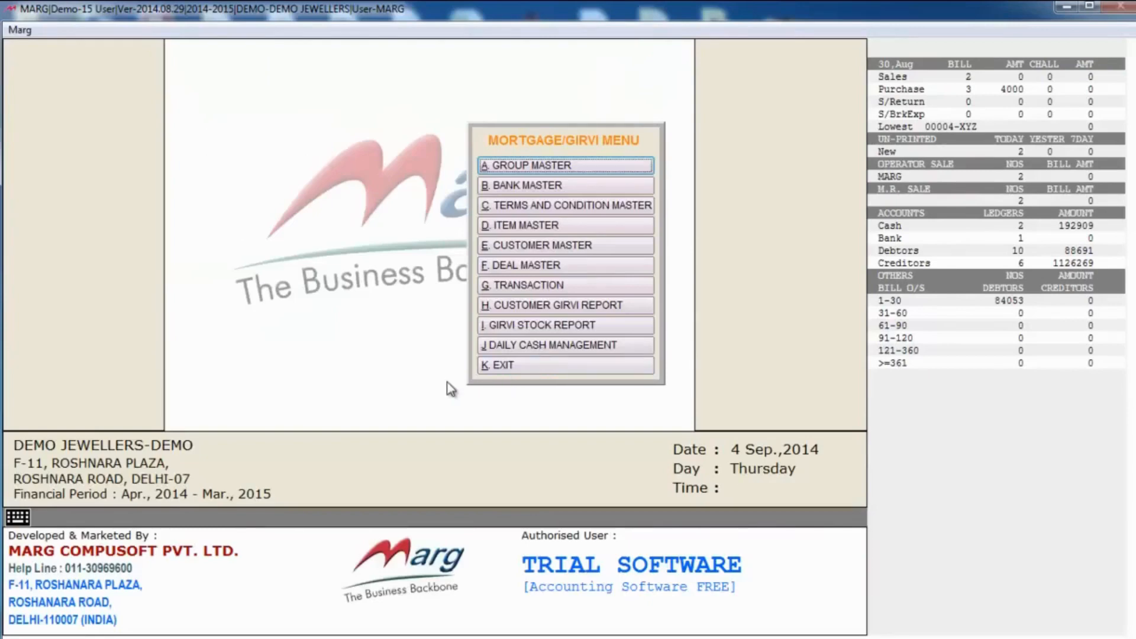
key(Escape)
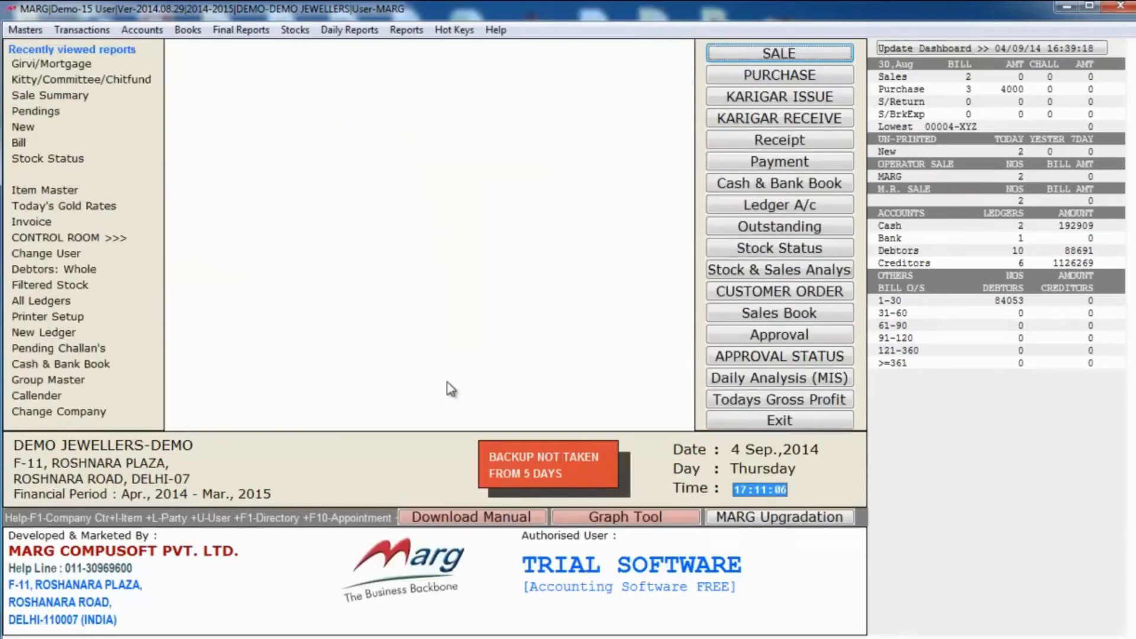